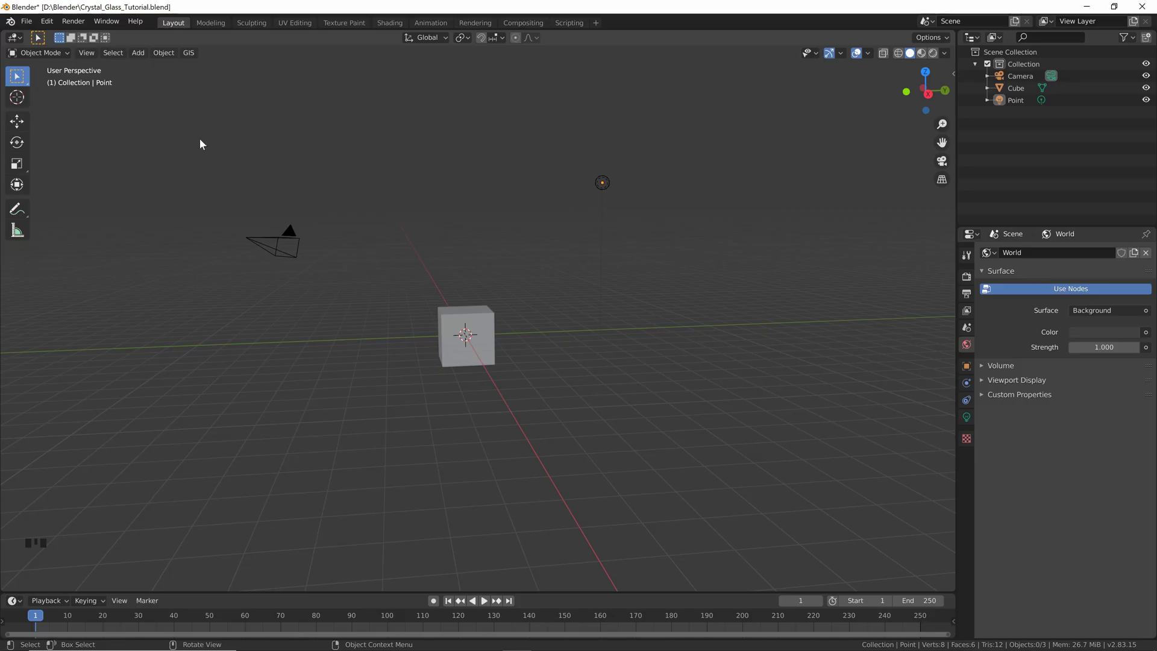
- Box-select the default camera, cube and point light in the viewport
drag(192, 129, 739, 414)
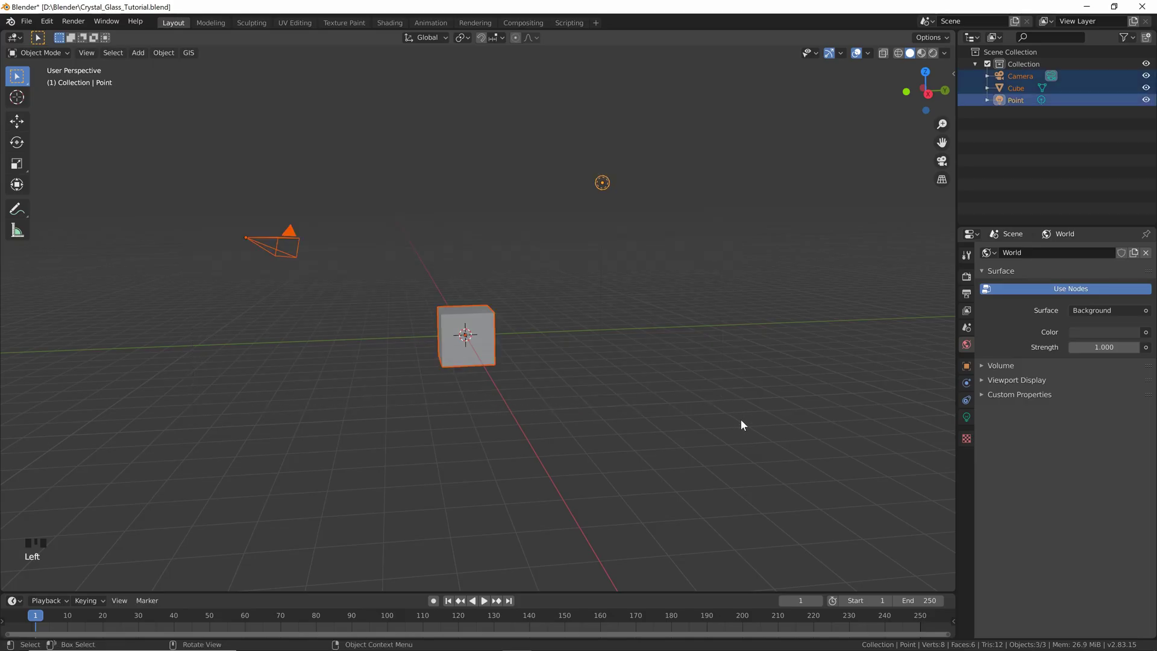
- Delete the default camera, cube and light
key(Delete)
scroll(482, 366, down, 1)
middle_click(490, 364)
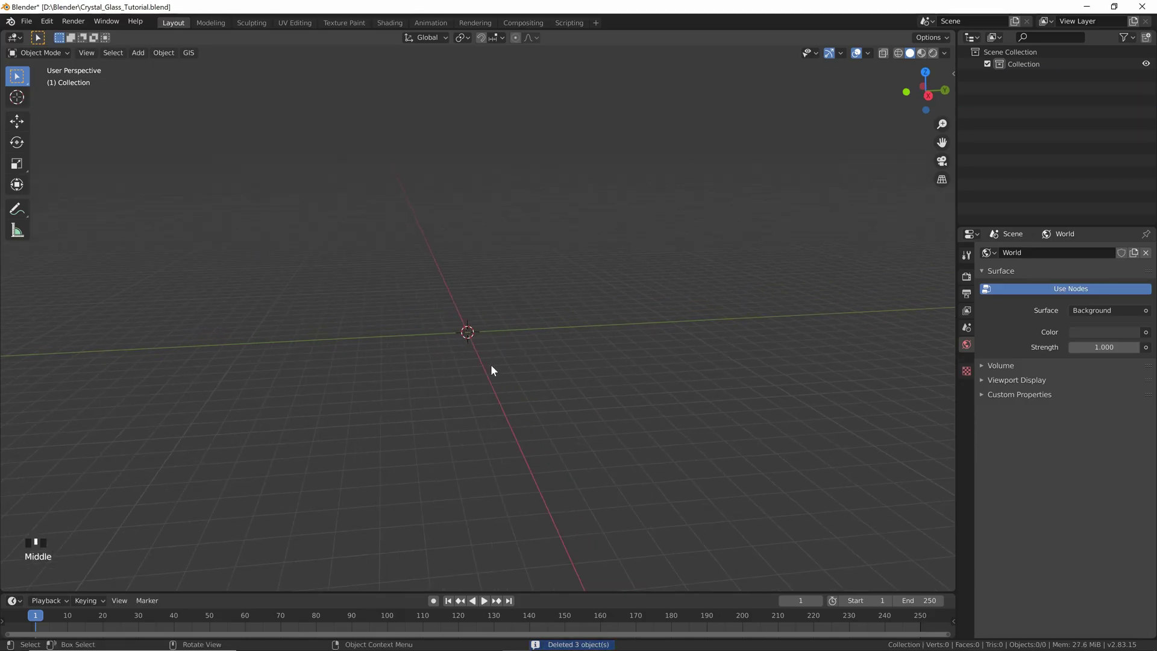
- Paste the fifteen animal and figure models into the scene
key(ctrl+v)
scroll(491, 363, down, 6)
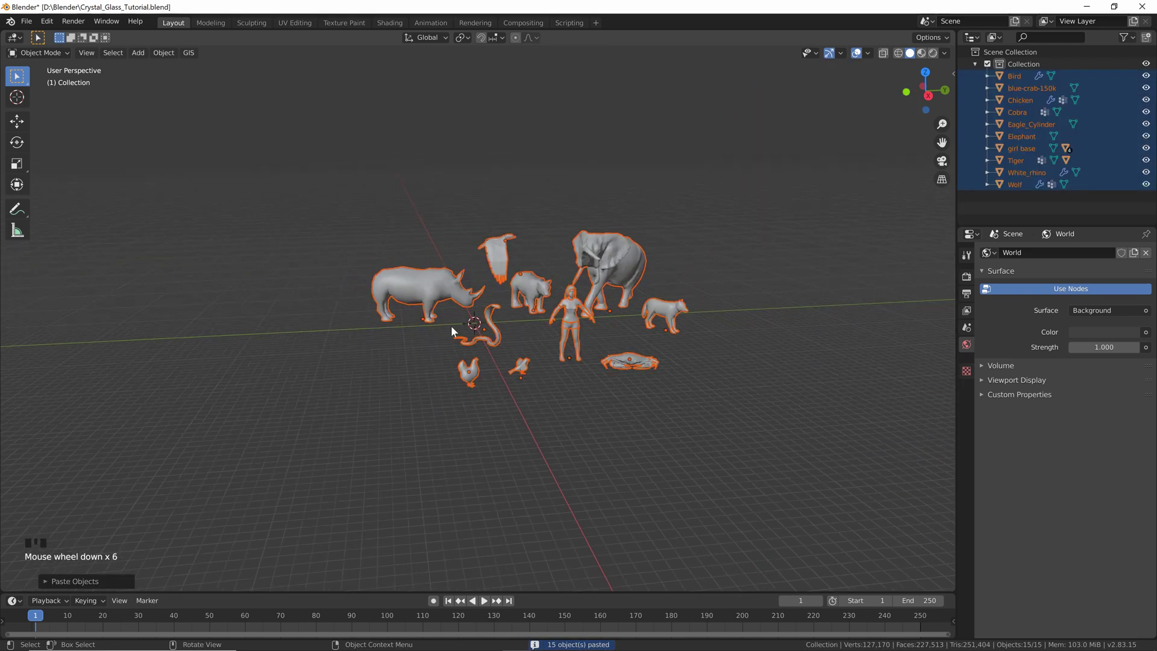
click(27, 21)
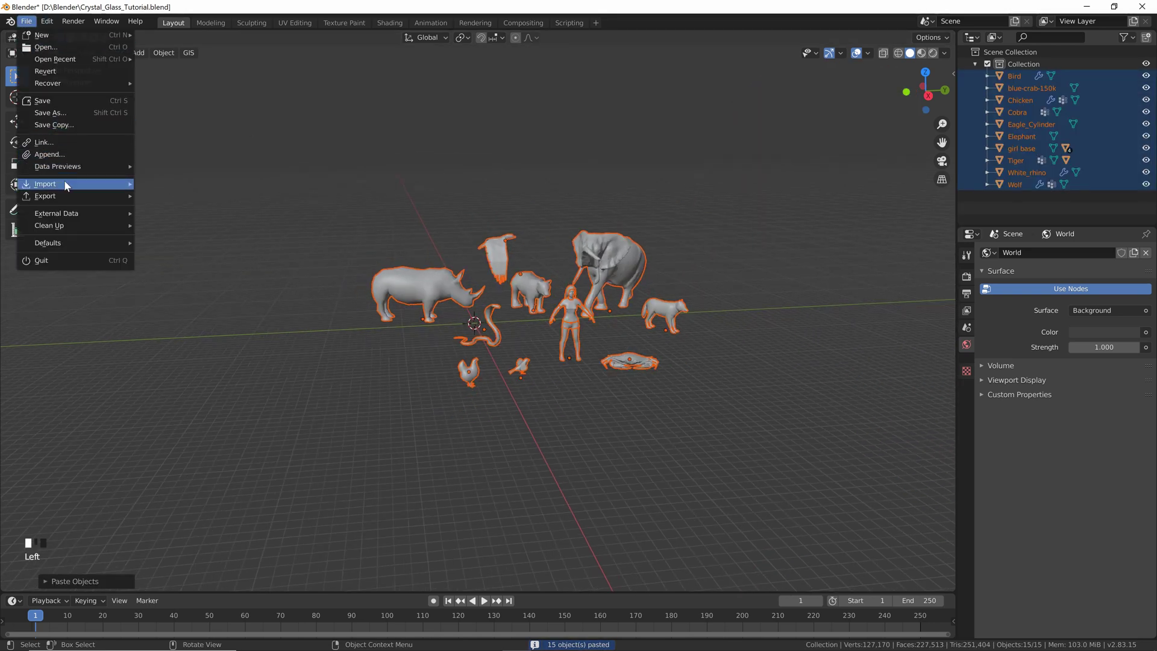
mouse_move(98, 184)
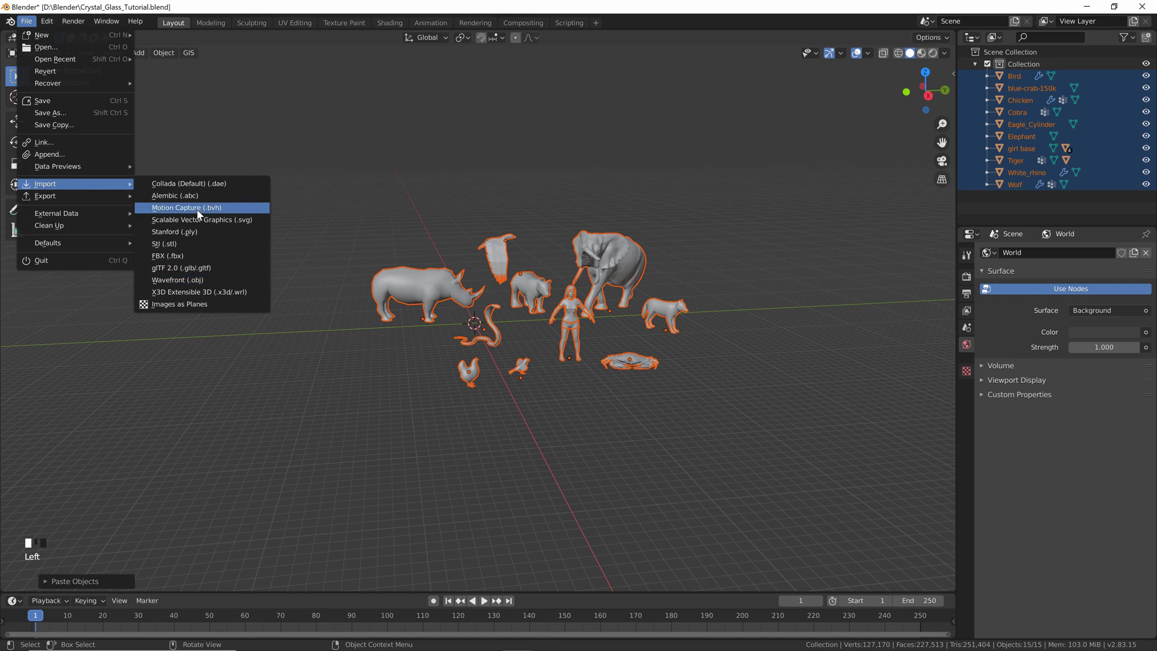
scroll(515, 286, up, 3)
- Orbit around the pasted animals and deselect all of them
middle_drag(509, 295, 421, 261)
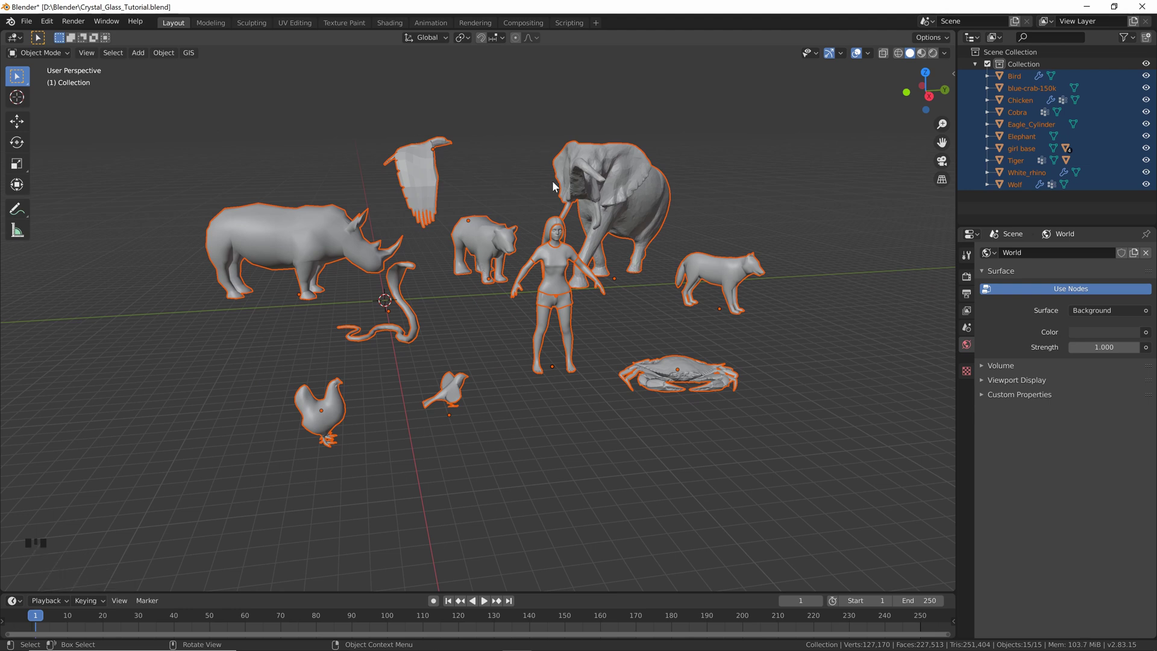
middle_drag(505, 186, 498, 197)
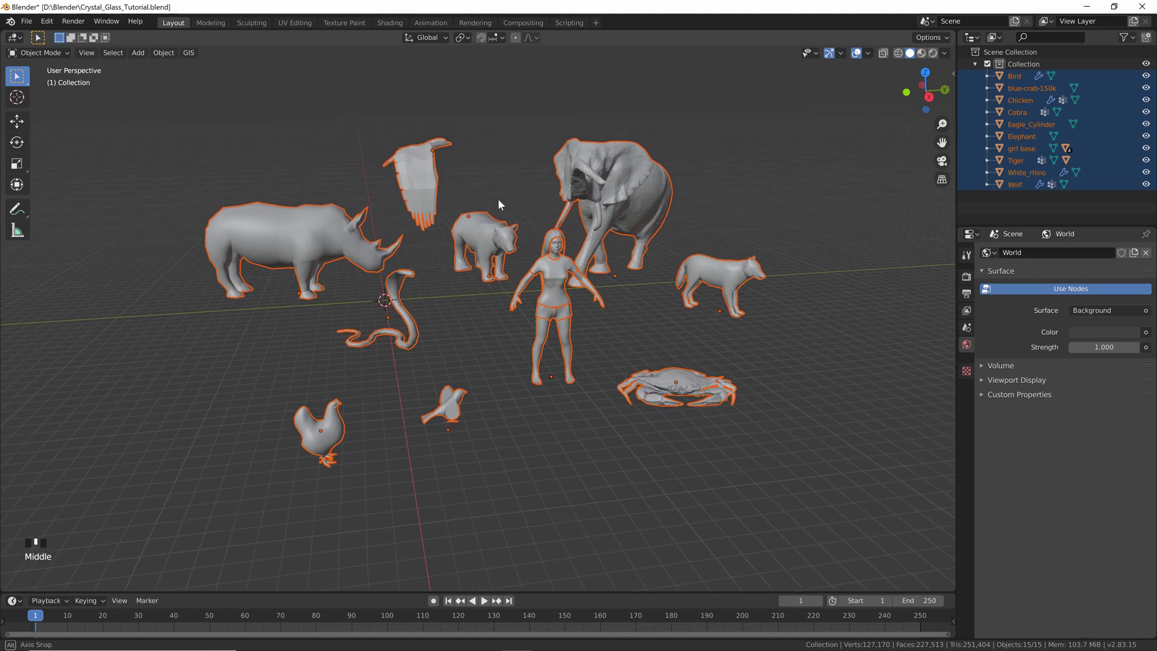
click(522, 209)
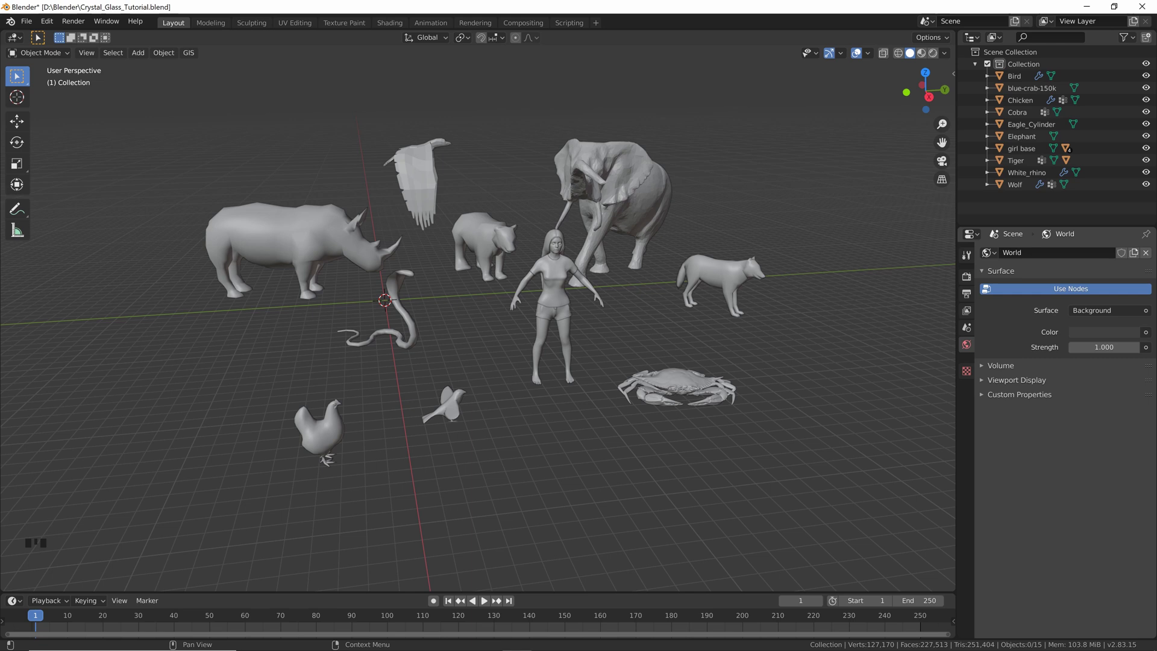
key(alt+Tab)
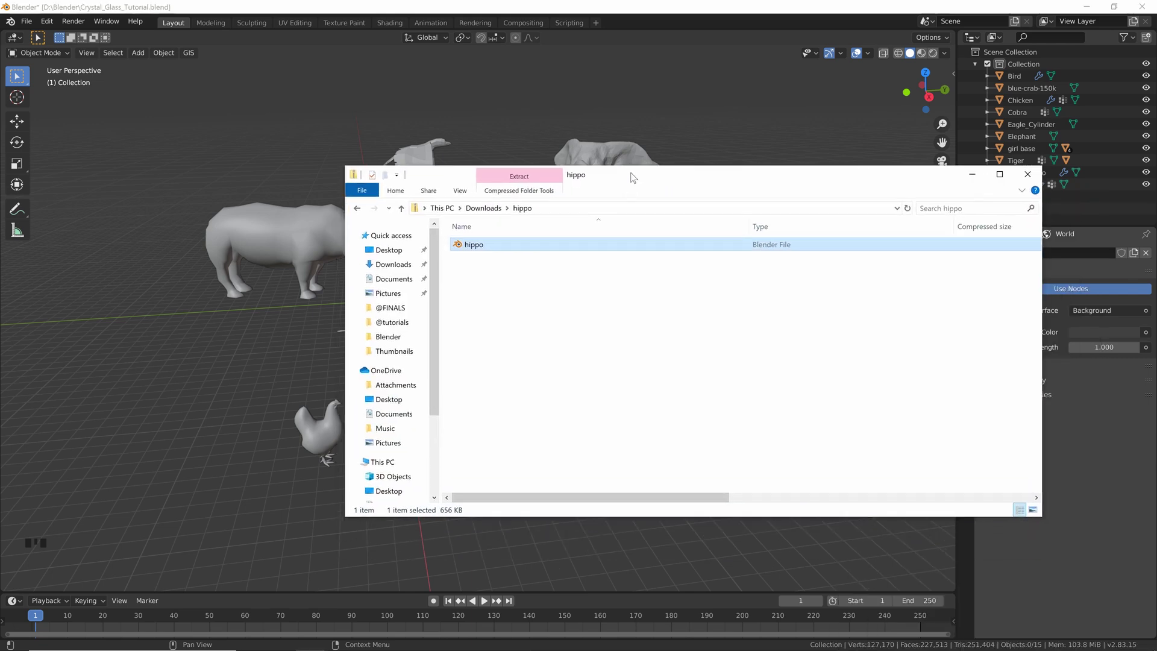
double_click(478, 243)
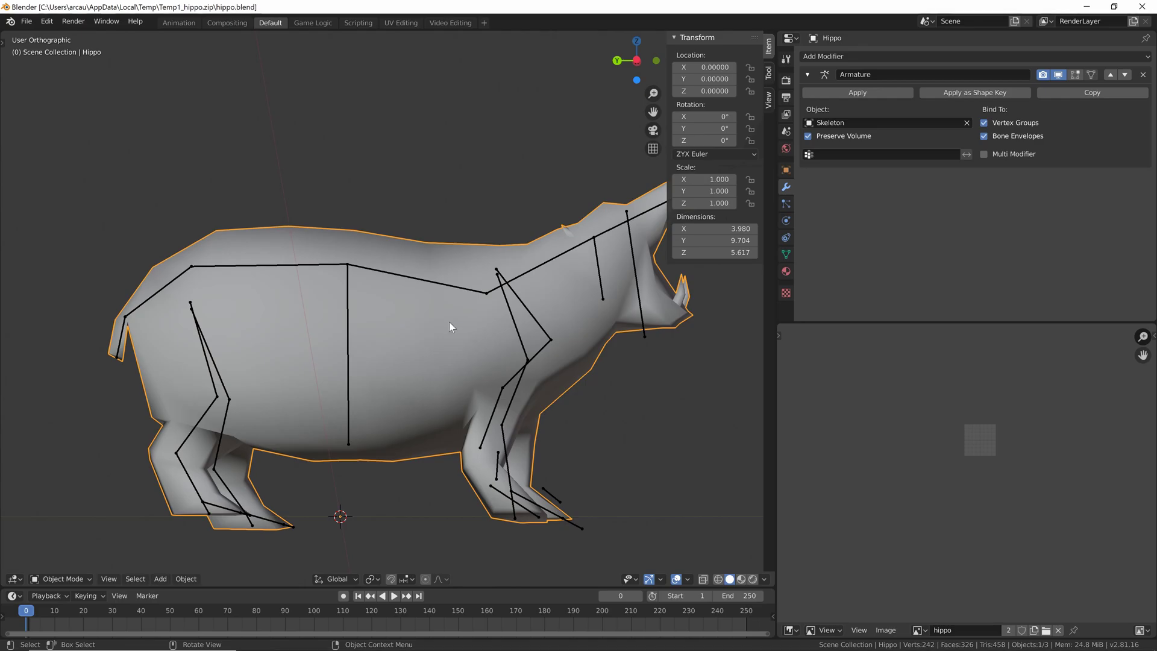
key(ctrl+c)
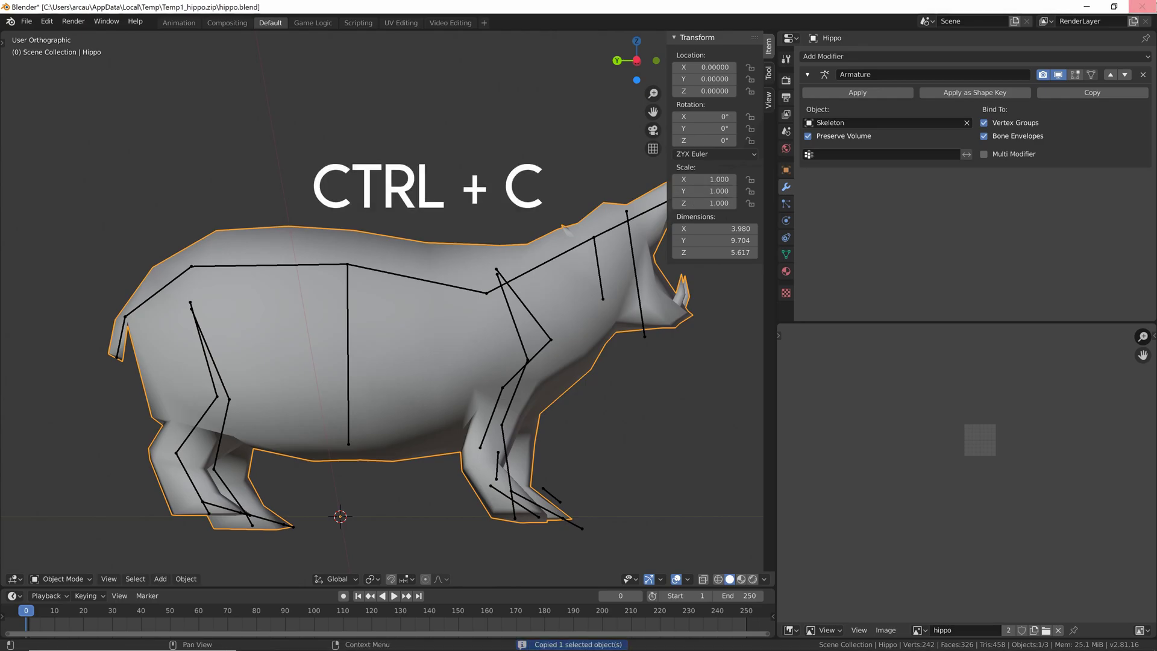
click(1141, 7)
click(607, 342)
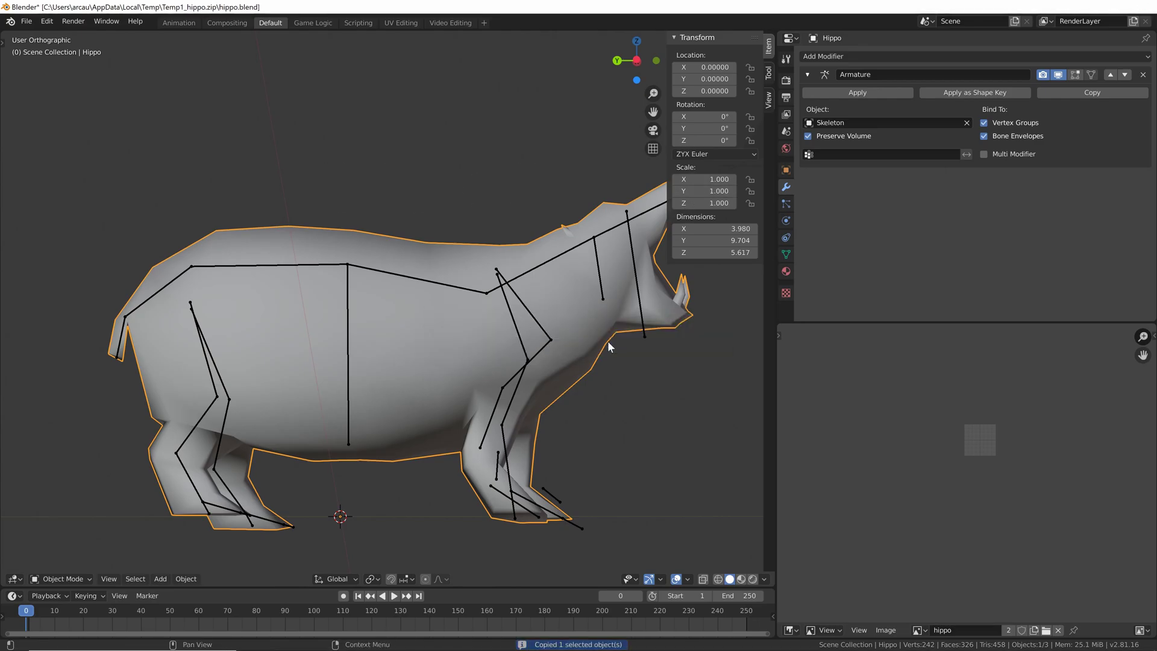
click(638, 116)
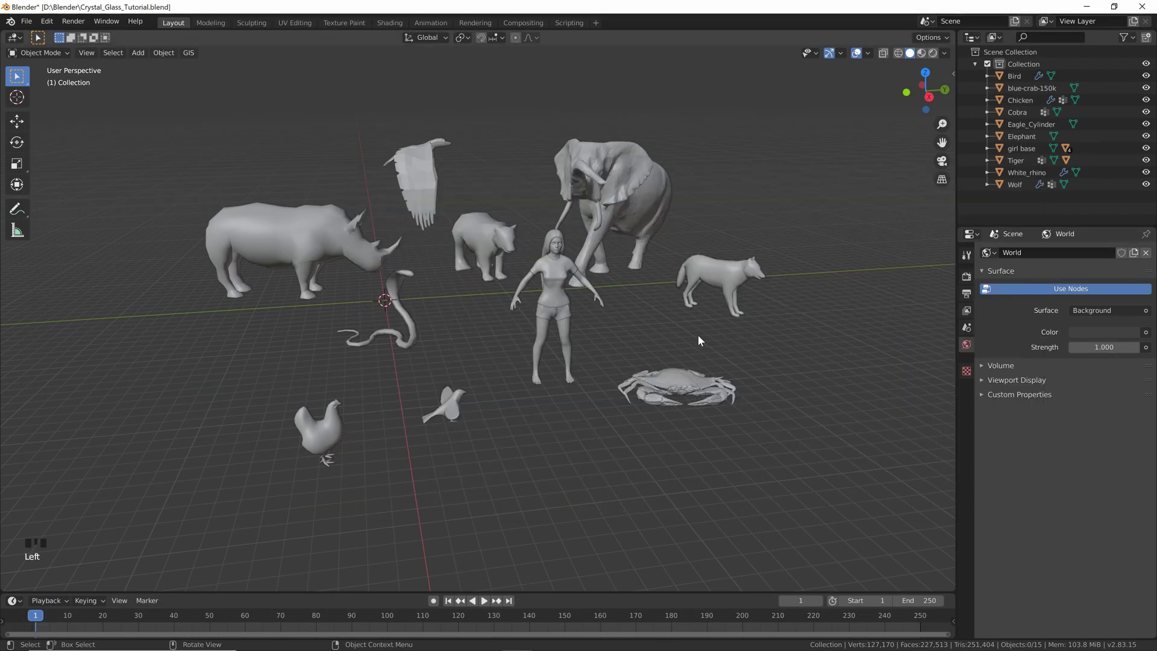
key(ctrl+v)
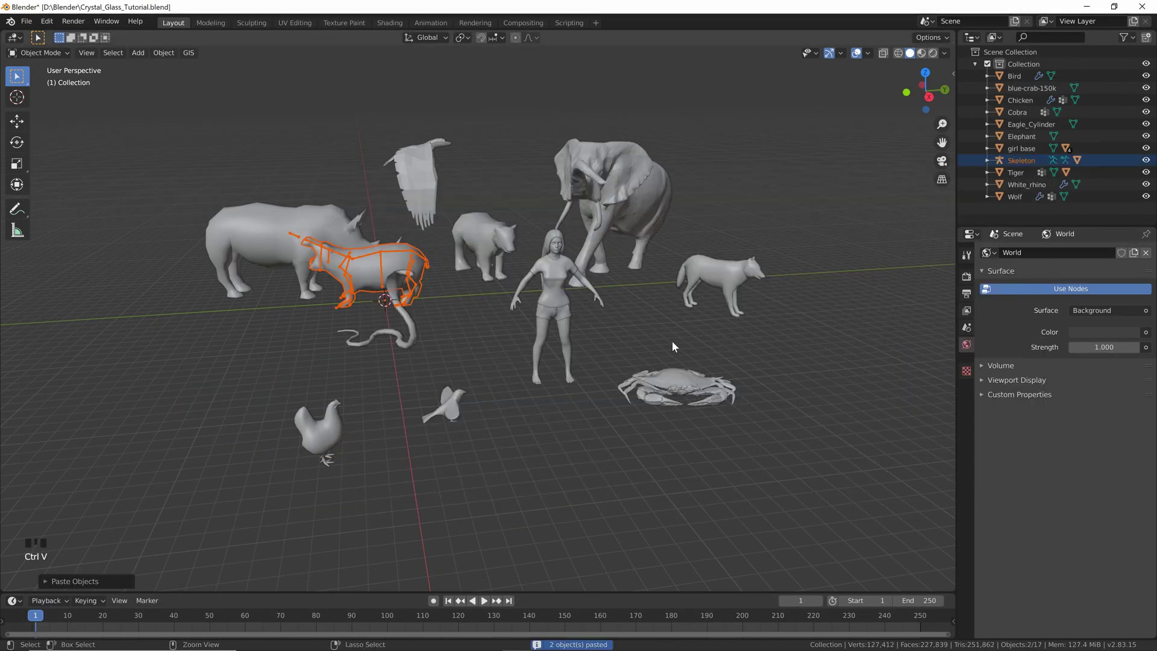
click(302, 313)
click(292, 234)
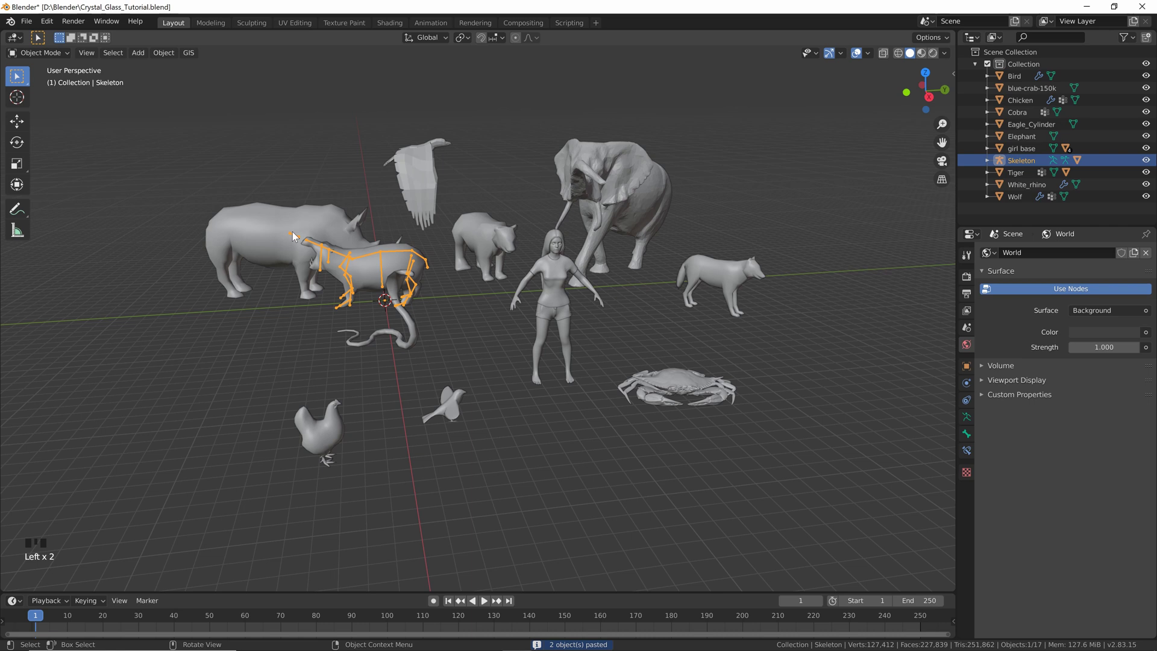
key(Delete)
click(364, 270)
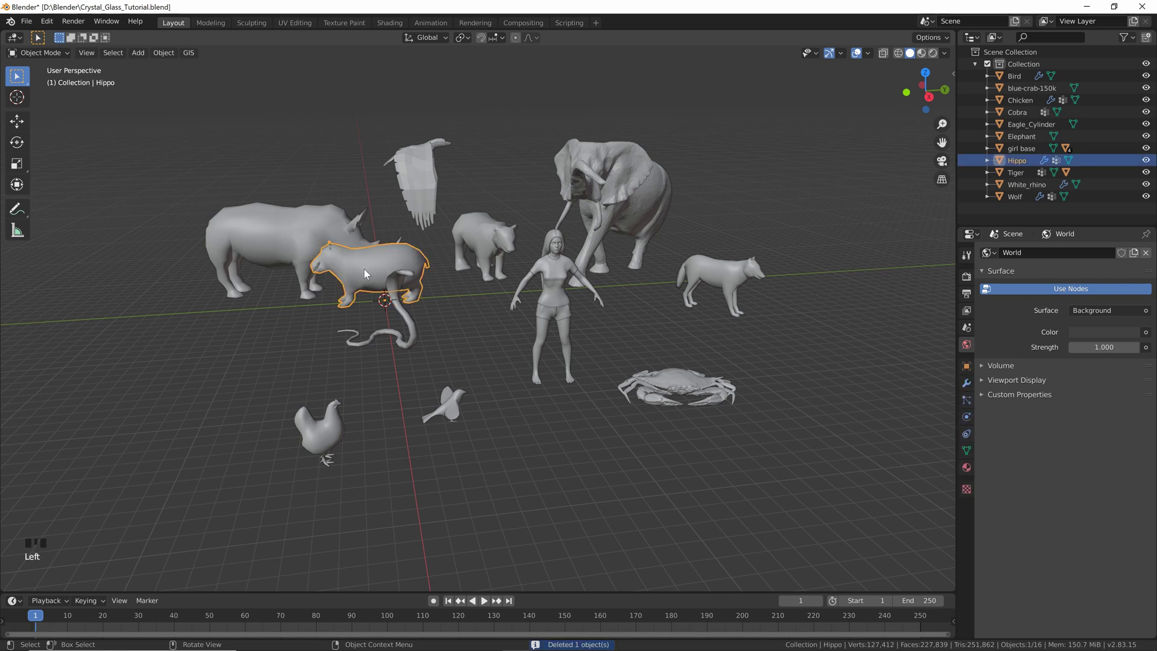
key(Delete)
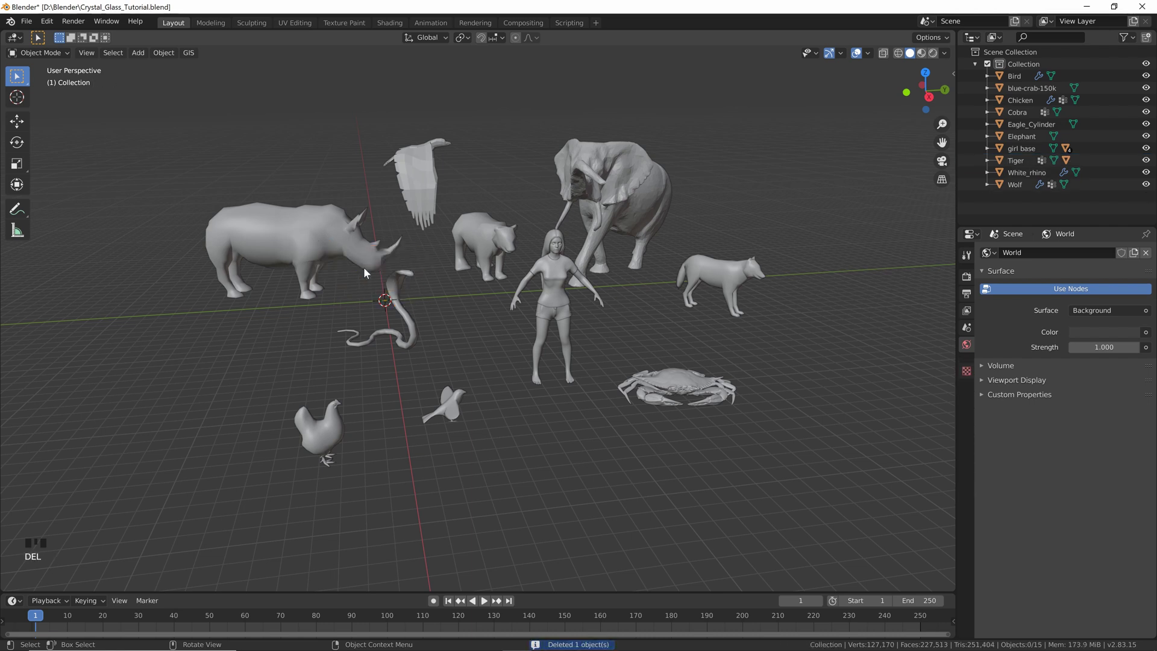
- Switch to the Shading workspace and preview the animals in Rendered shading
click(394, 23)
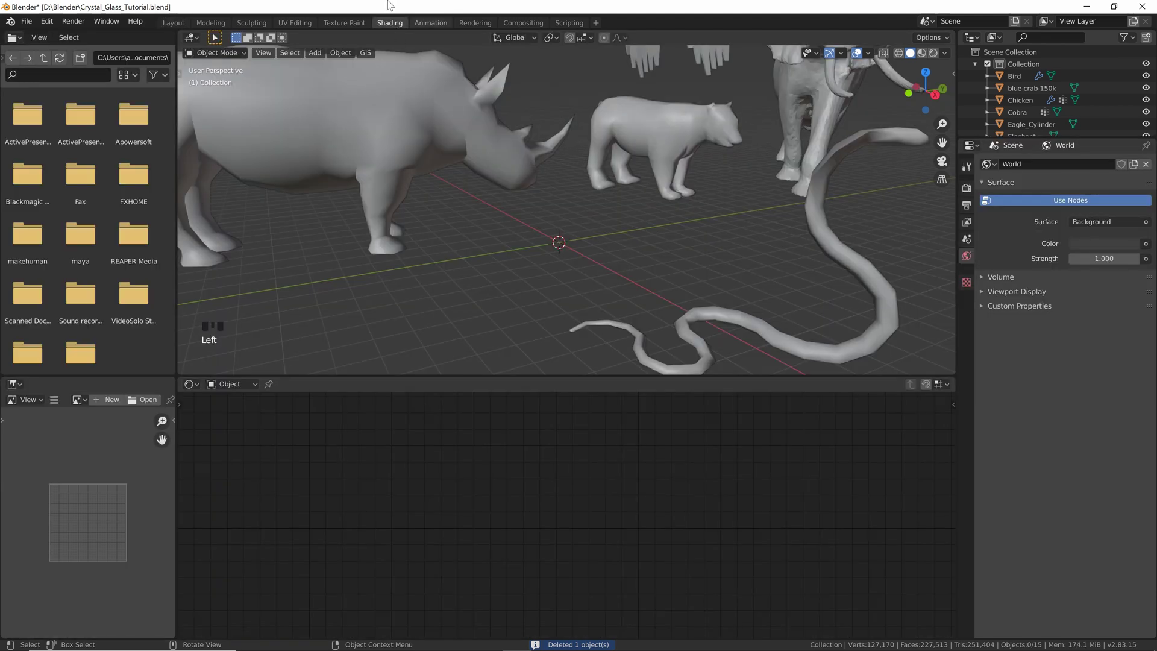
scroll(514, 229, down, 6)
middle_drag(609, 232, 519, 232)
scroll(611, 226, up, 2)
scroll(541, 207, down, 2)
click(932, 53)
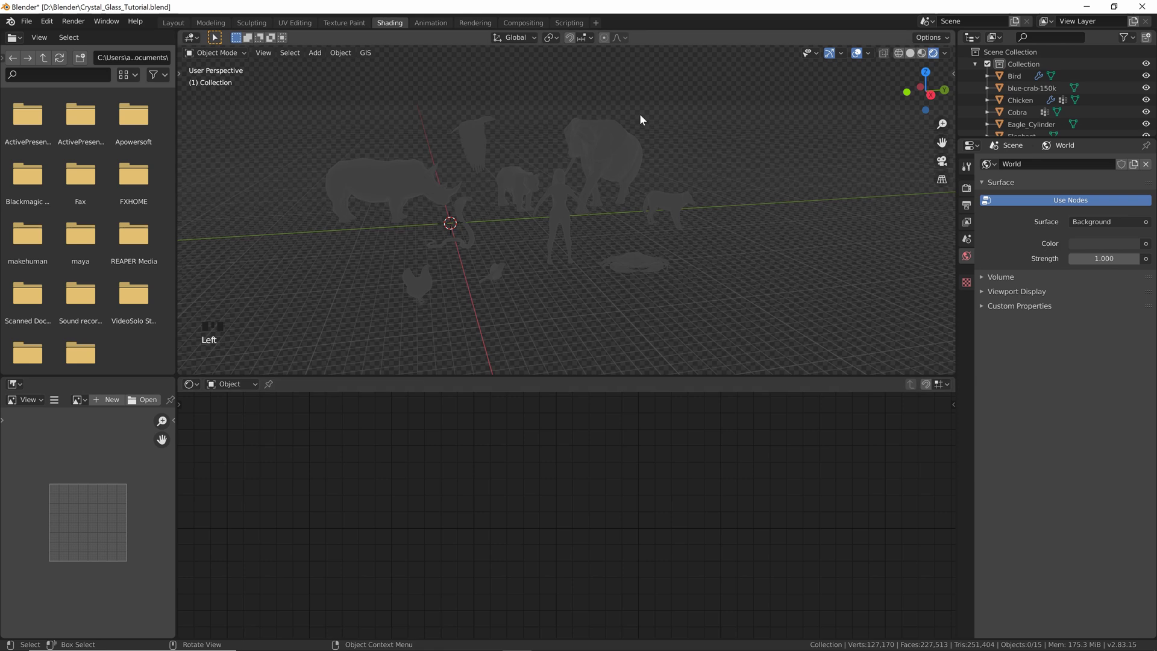
- In the World node tree, feed an Environment Texture into Background Color and browse for its image
click(232, 384)
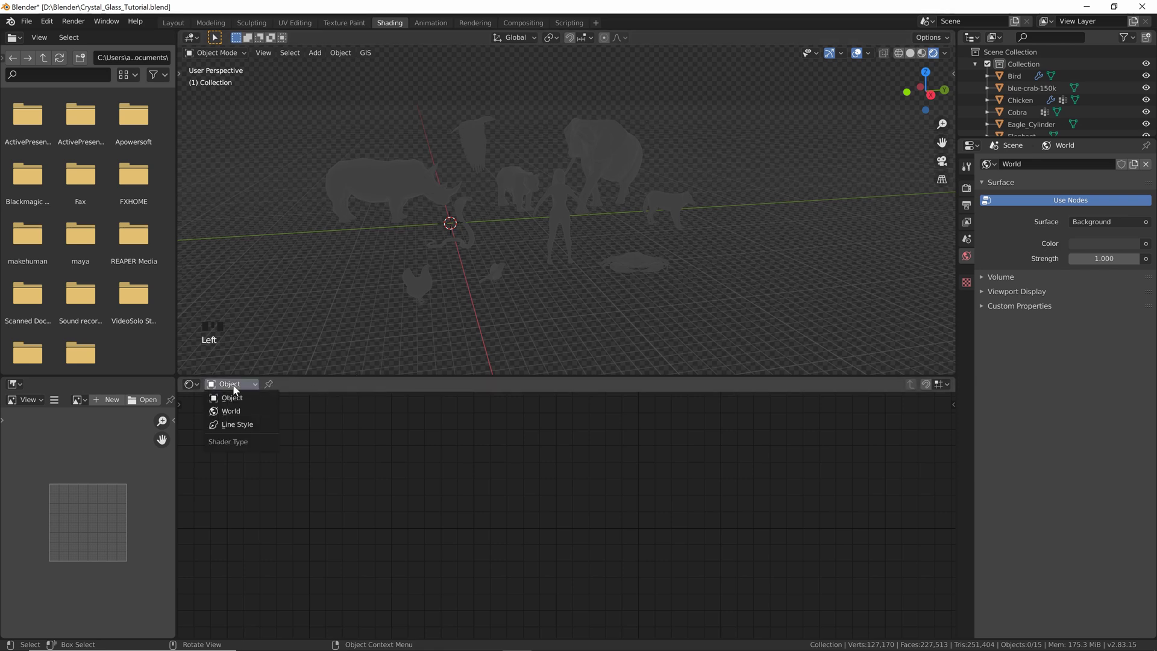
click(236, 413)
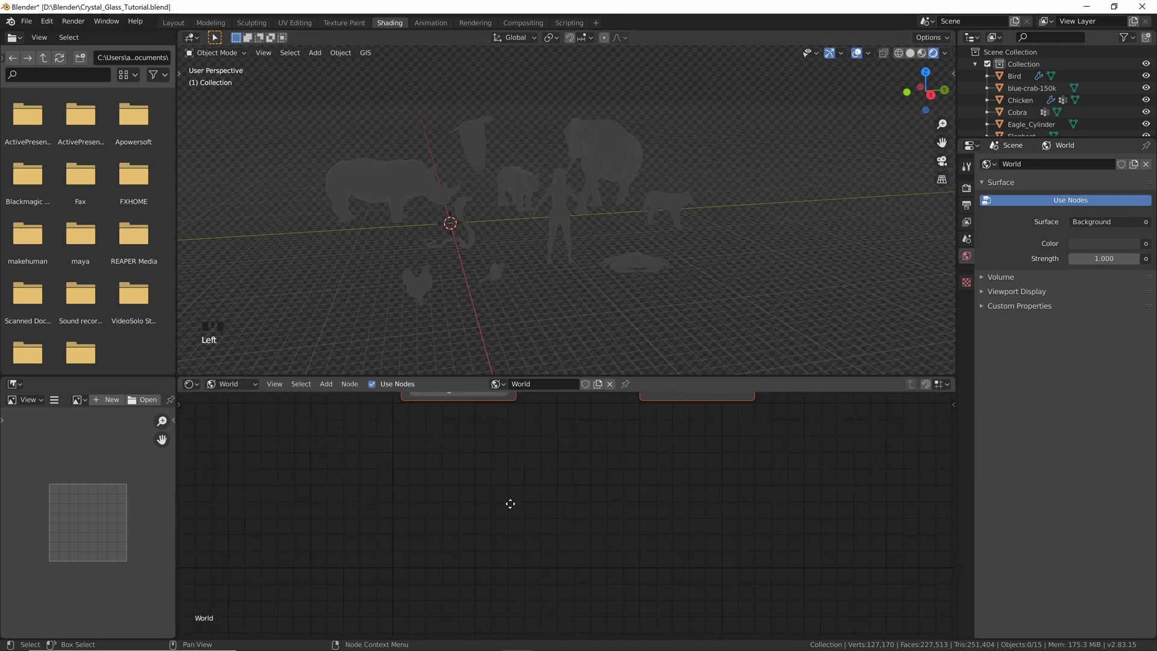
click(1145, 244)
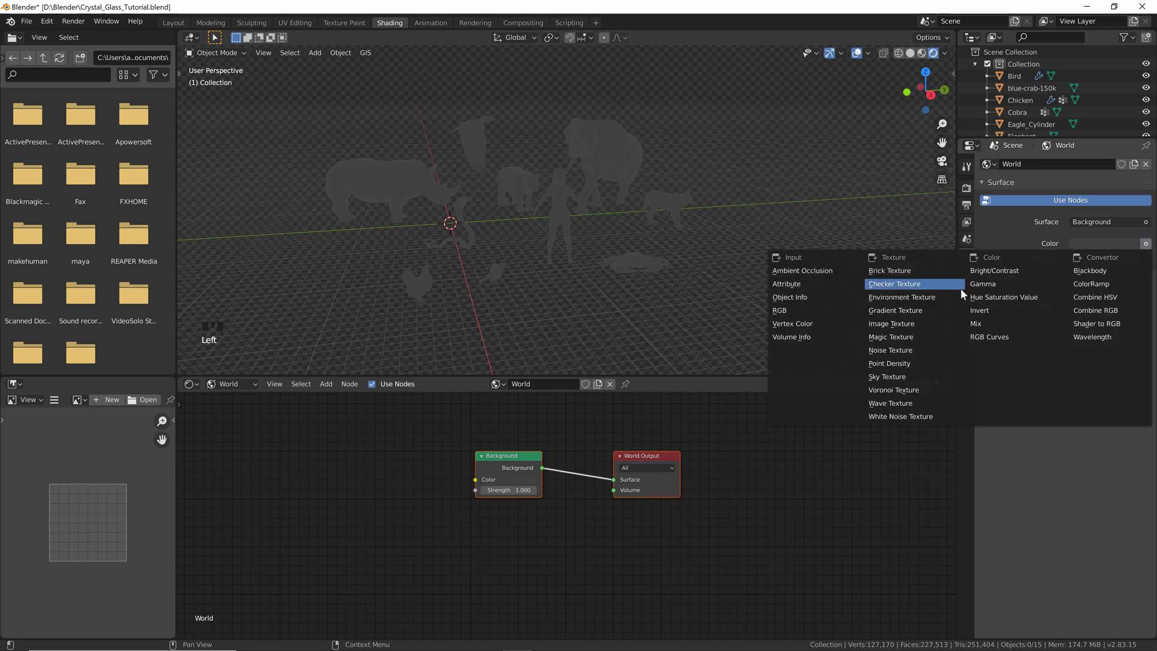
click(930, 296)
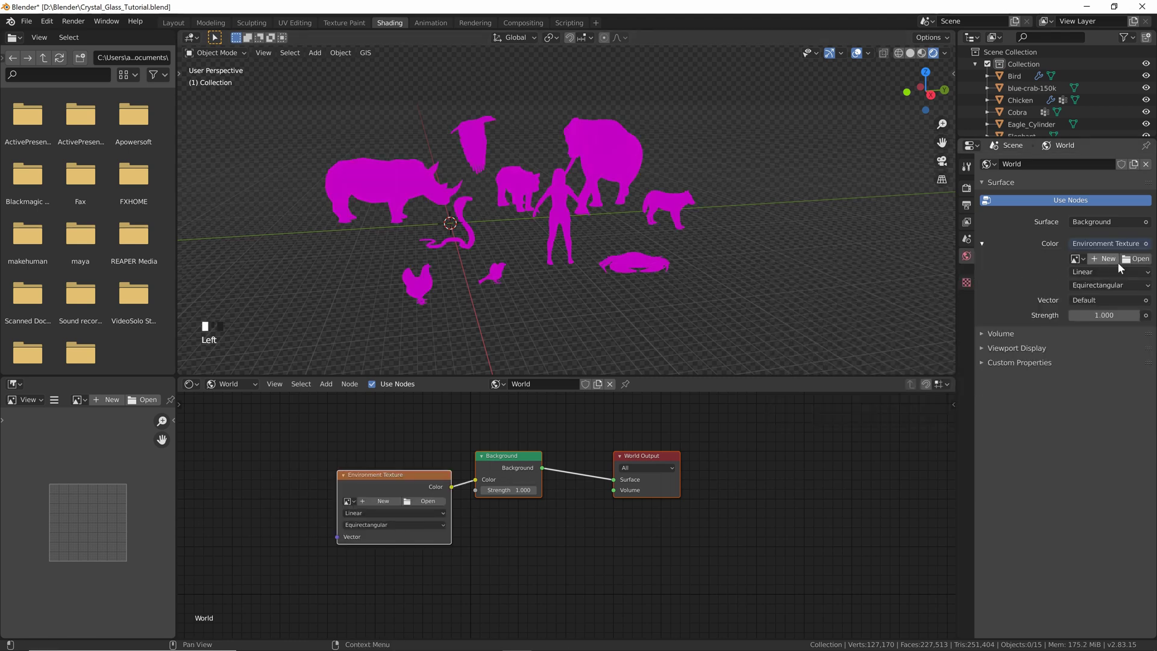
click(1135, 259)
- Open art_studio_4k.hdr from D:\Blender\HDRI as the environment image
scroll(475, 393, down, 5)
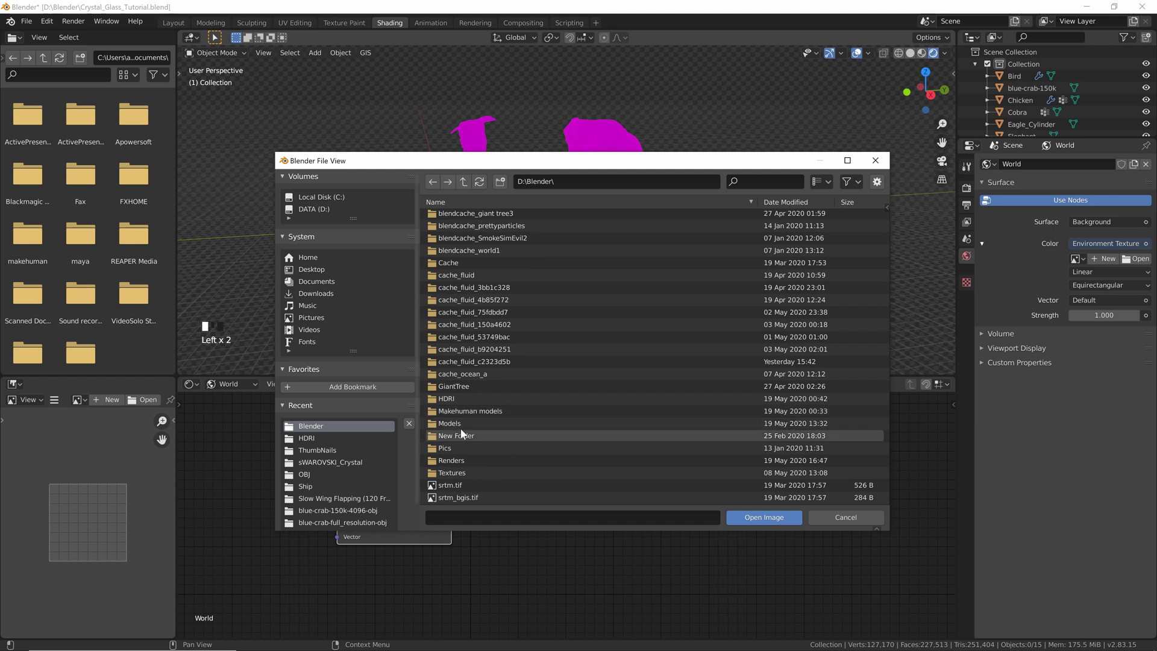
click(446, 398)
scroll(456, 400, down, 5)
click(476, 390)
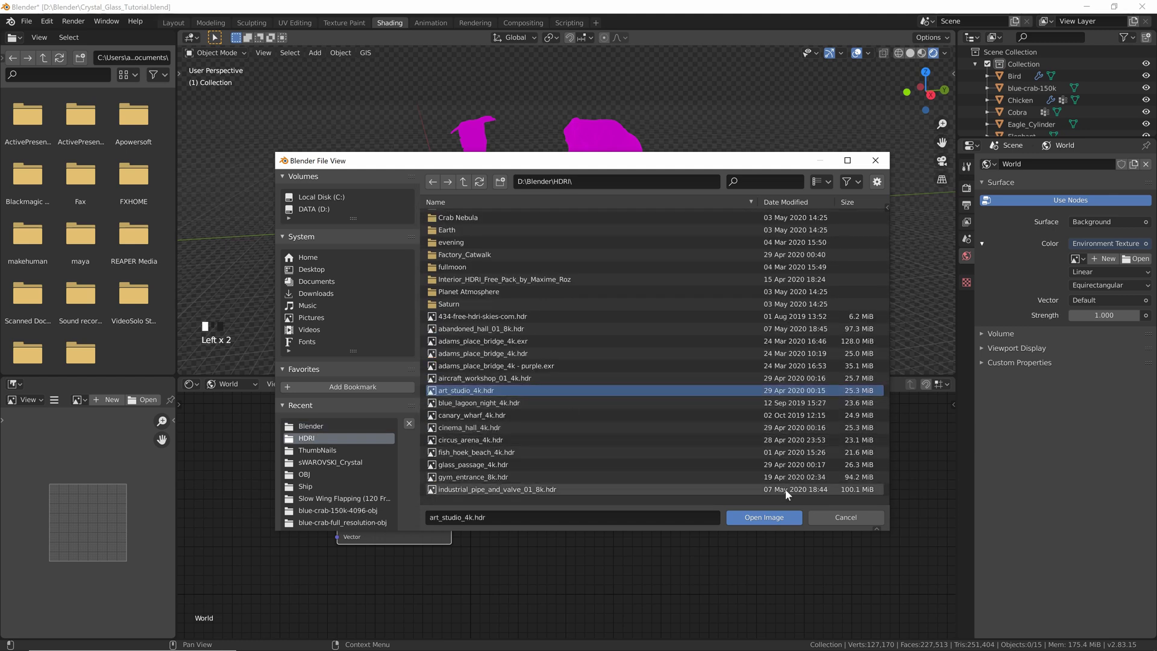
click(772, 520)
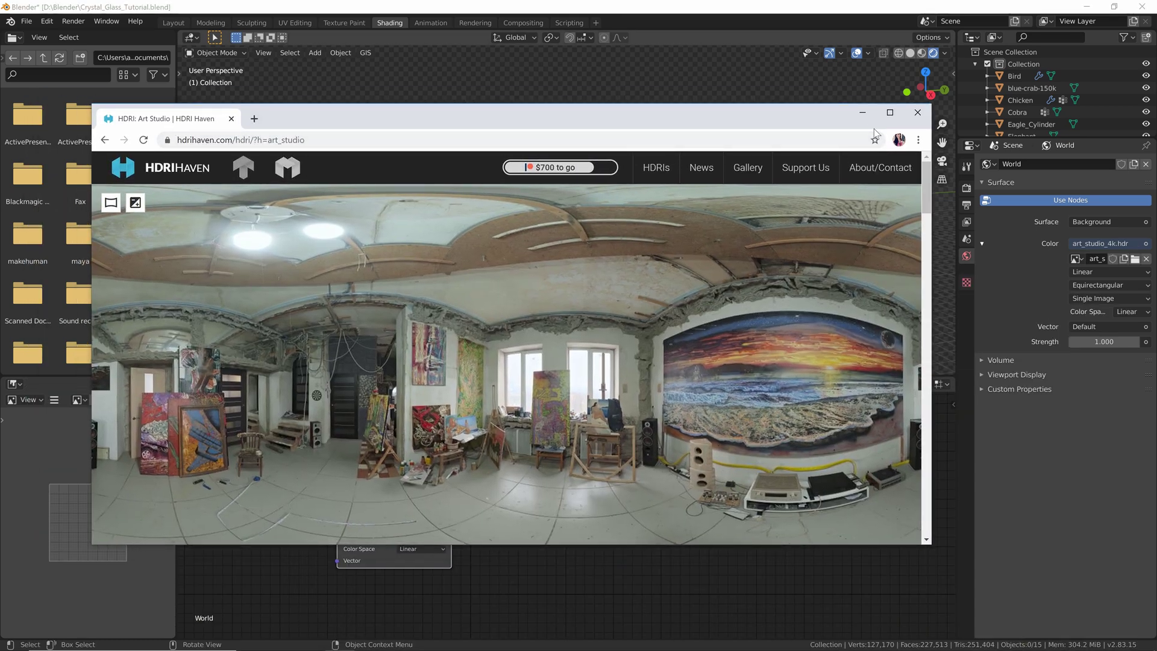
click(862, 112)
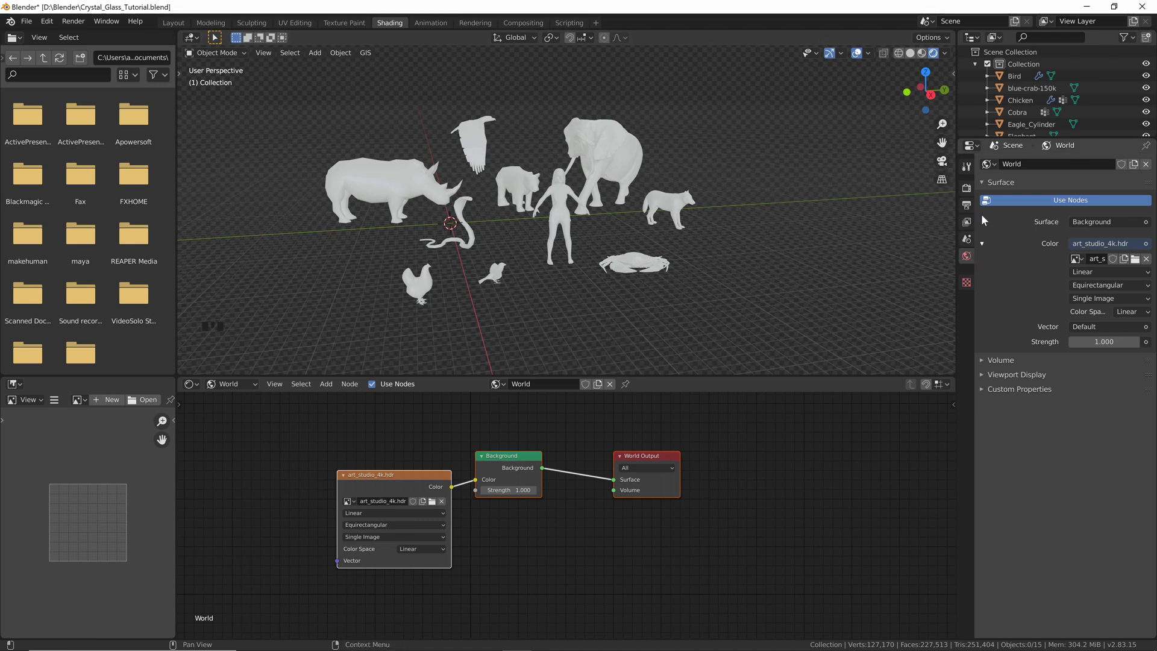
- Turn off Film Transparent so the studio HDRI shows behind the animals
click(966, 187)
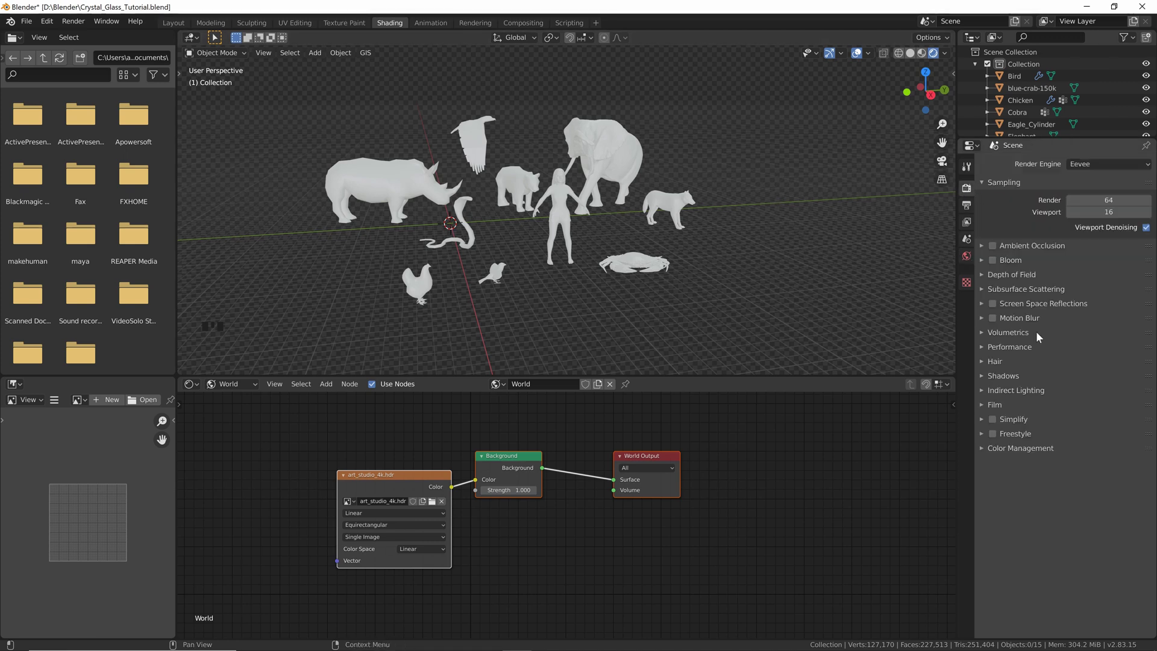
click(978, 404)
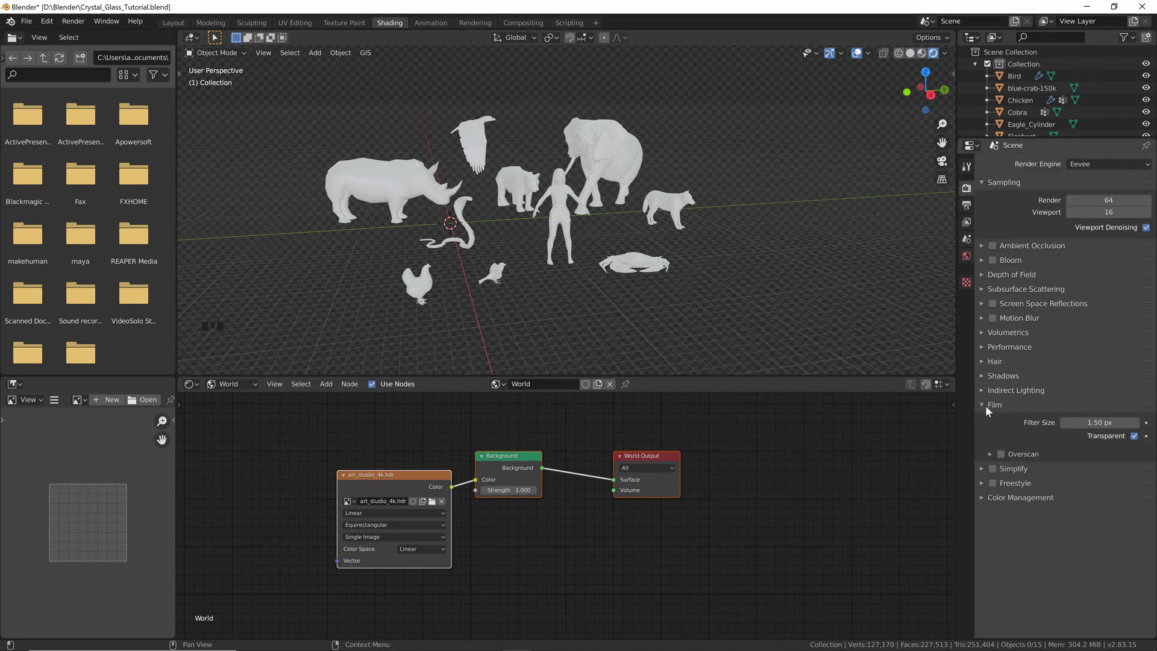
click(1134, 436)
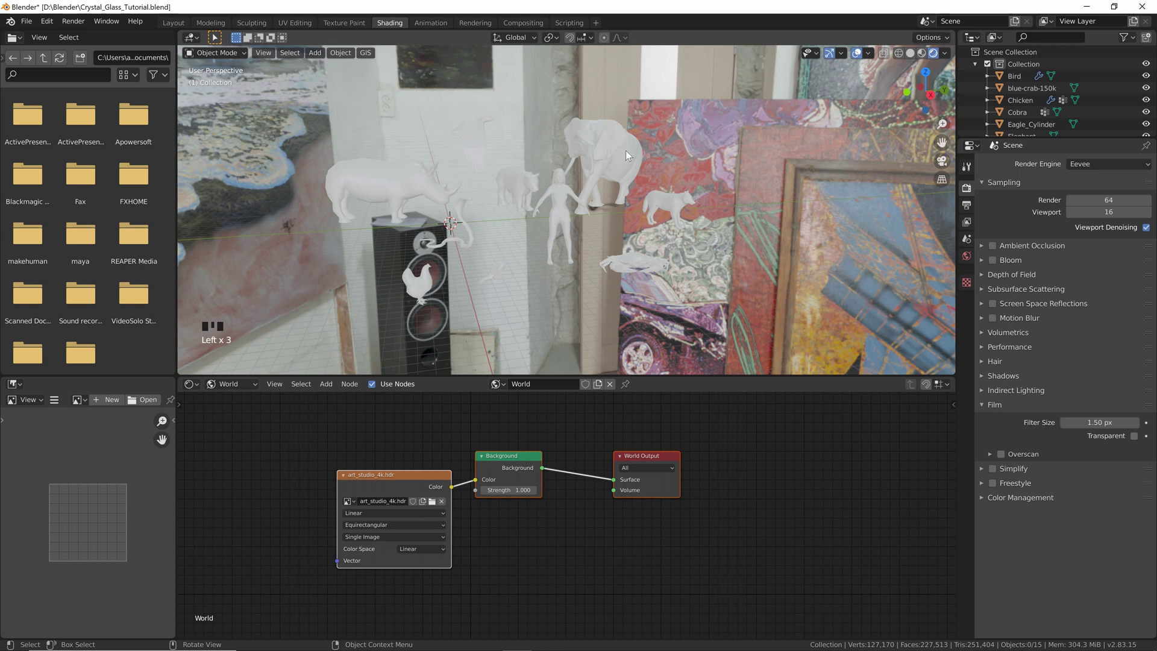
middle_drag(446, 156, 491, 352)
middle_drag(258, 514, 276, 495)
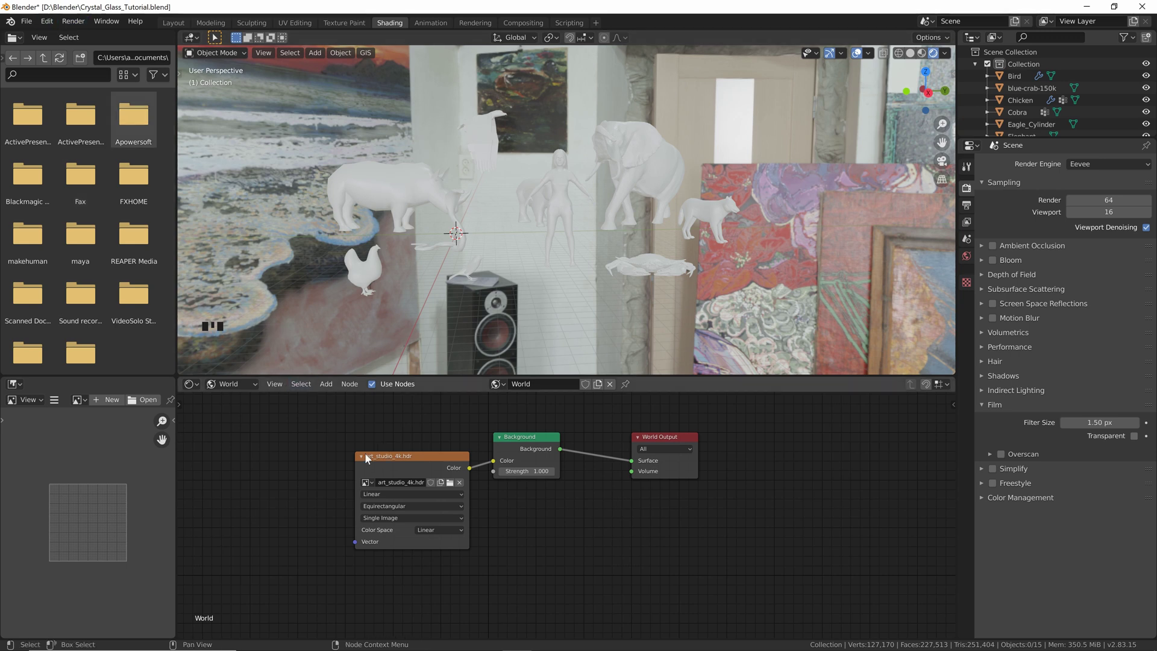
click(46, 21)
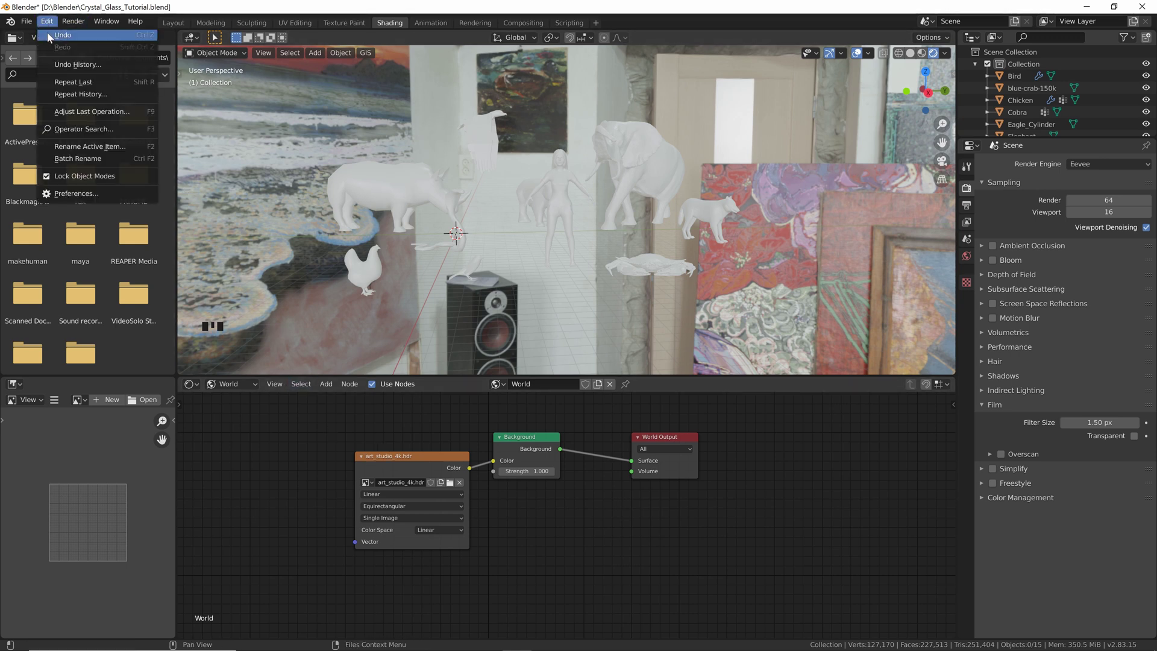
click(77, 192)
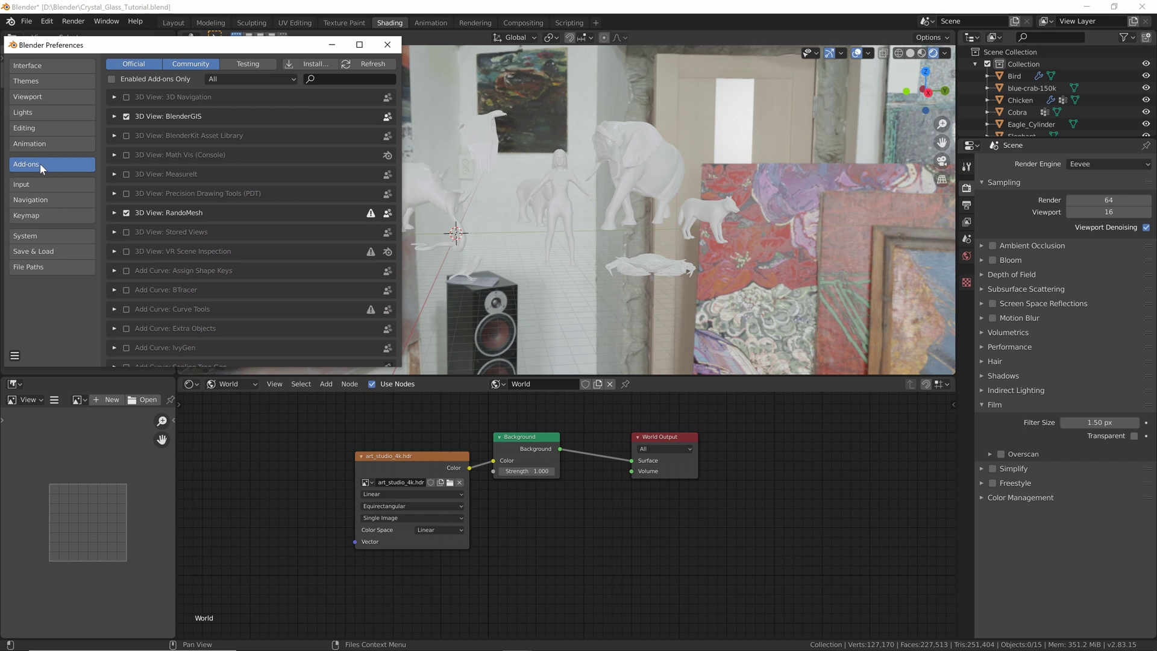
click(372, 77)
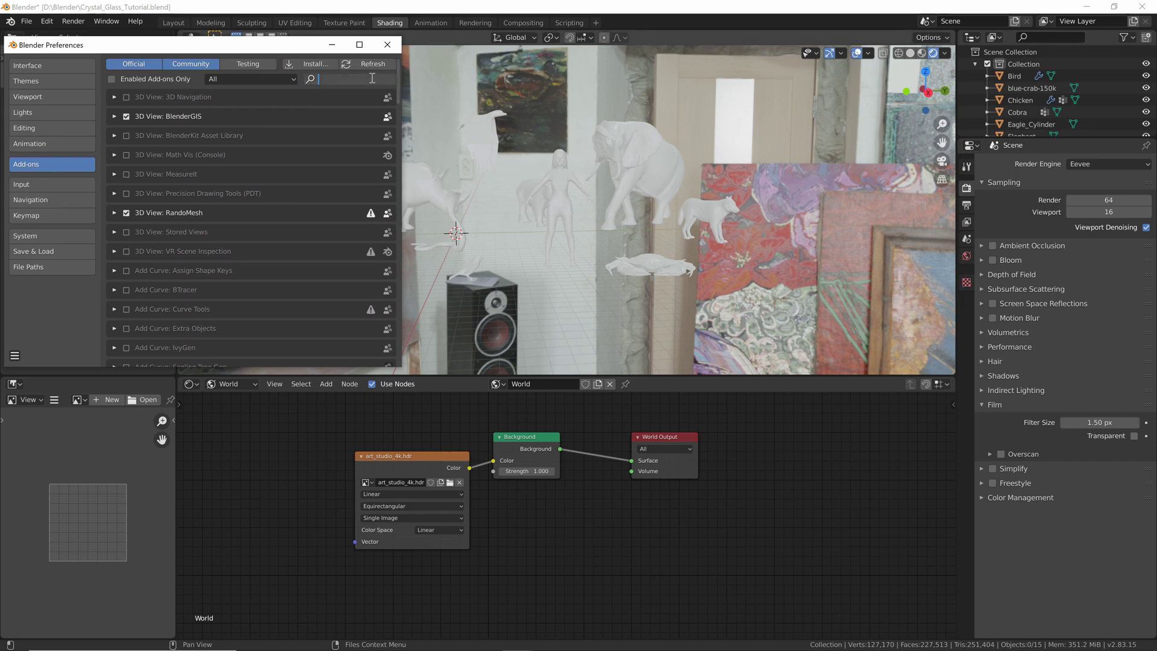
text(node)
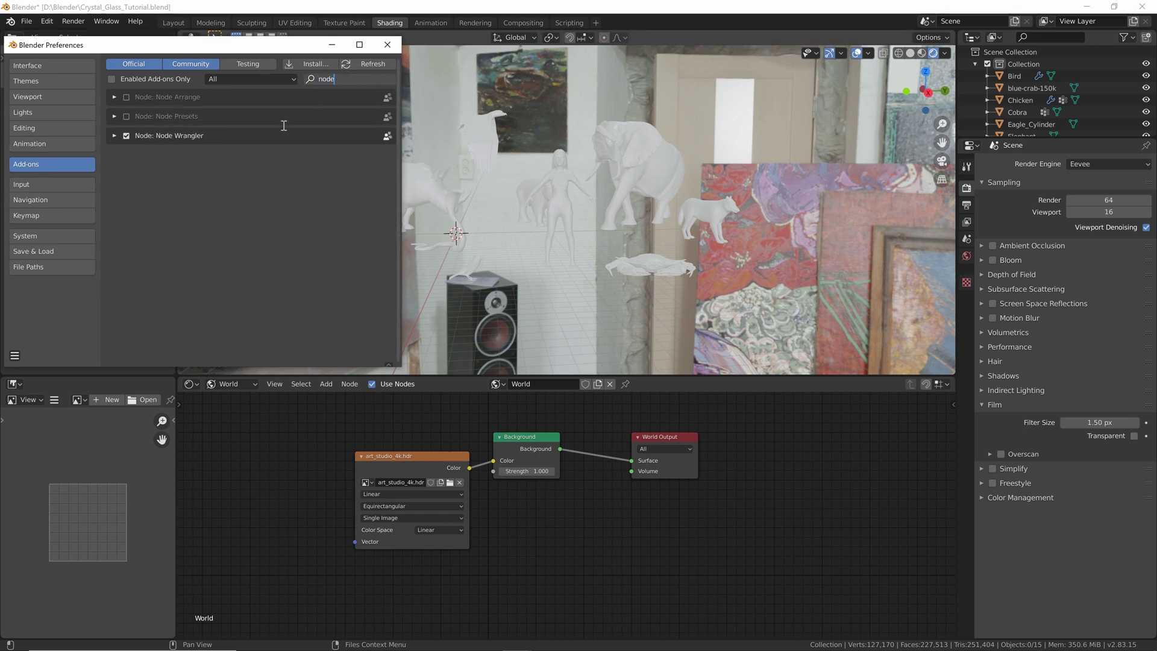
click(387, 45)
click(414, 457)
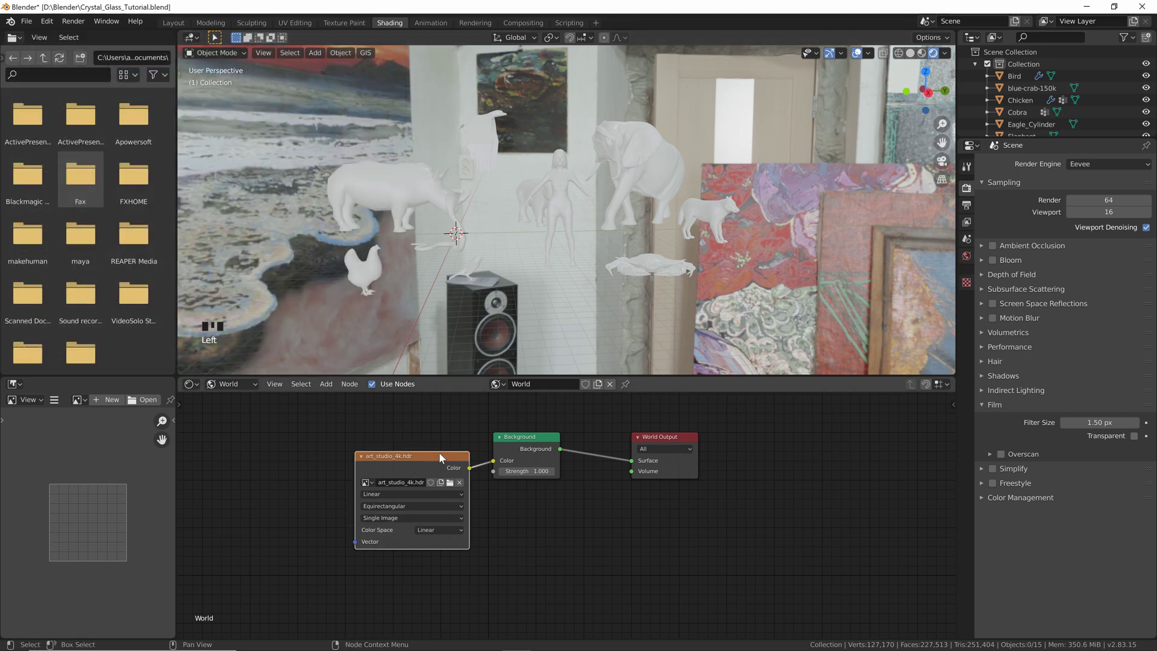
- Add Texture Coordinate and Mapping nodes to the HDRI and set Z rotation to 83.1°
key(ctrl+t)
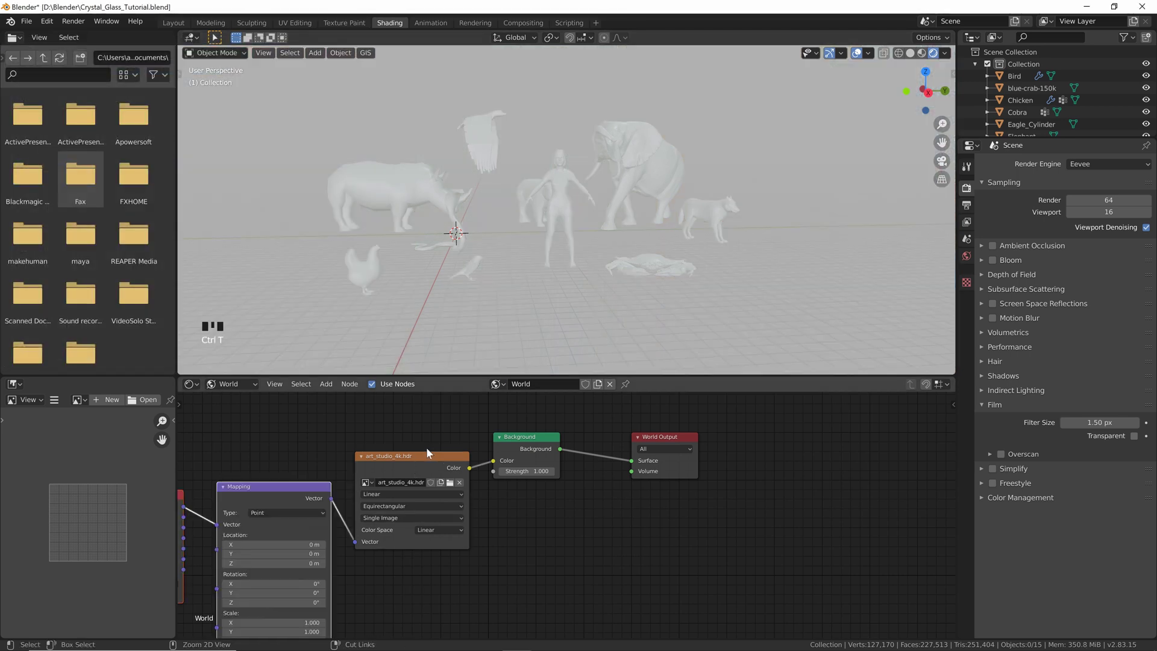
middle_drag(318, 444, 432, 421)
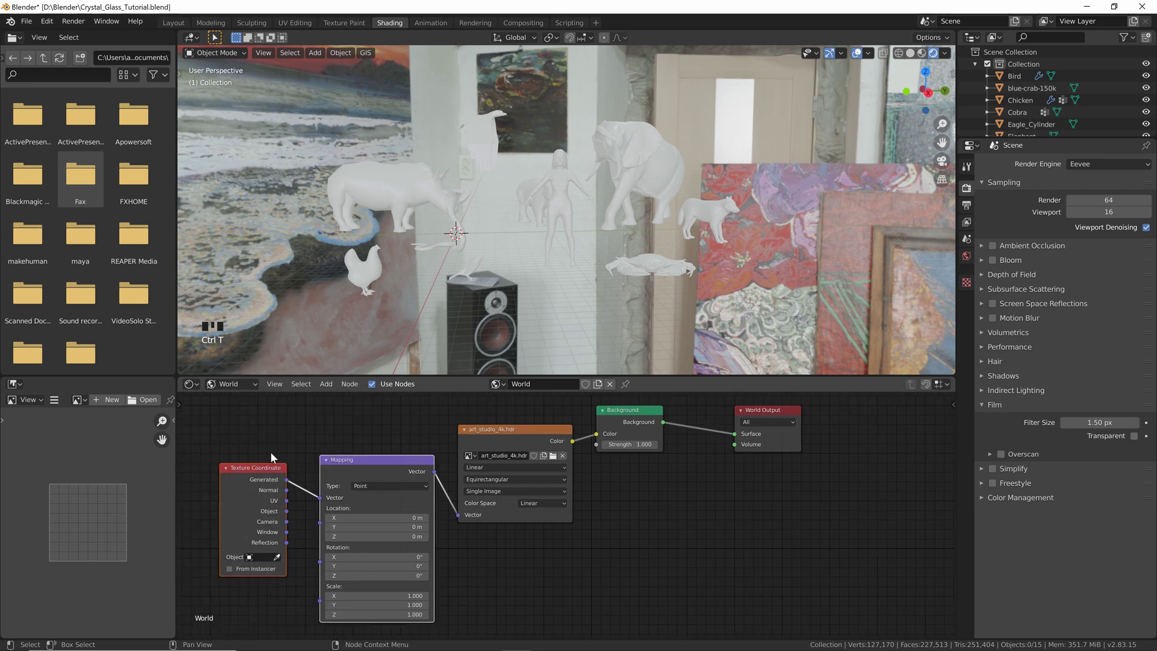
middle_drag(499, 563, 494, 552)
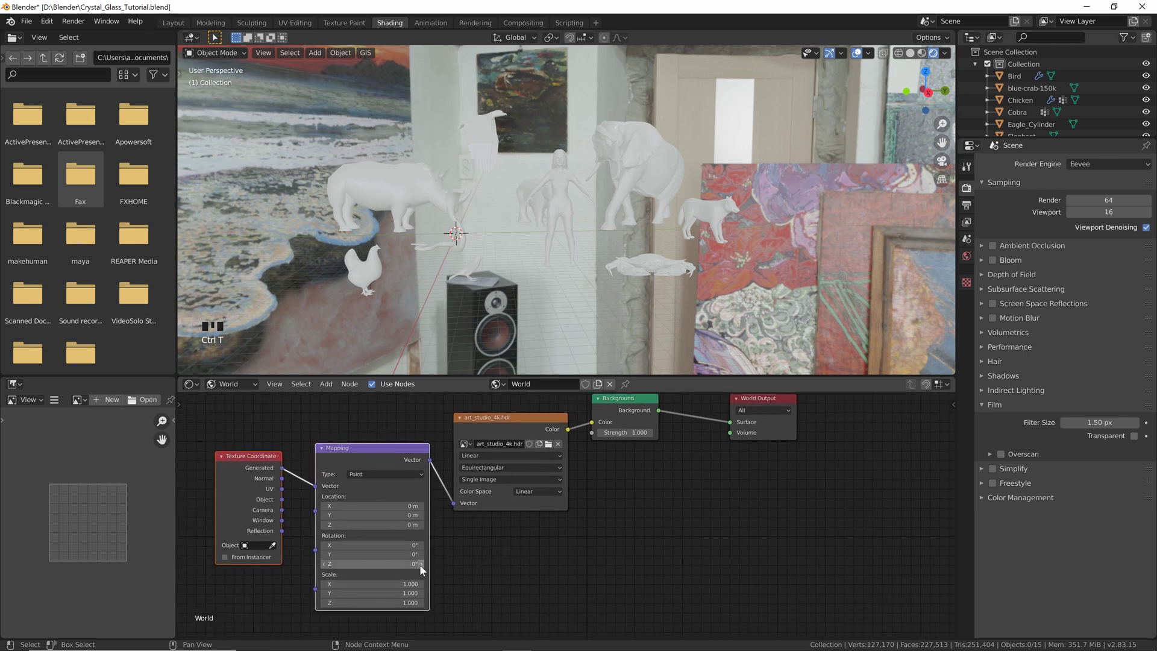
drag(420, 564, 657, 540)
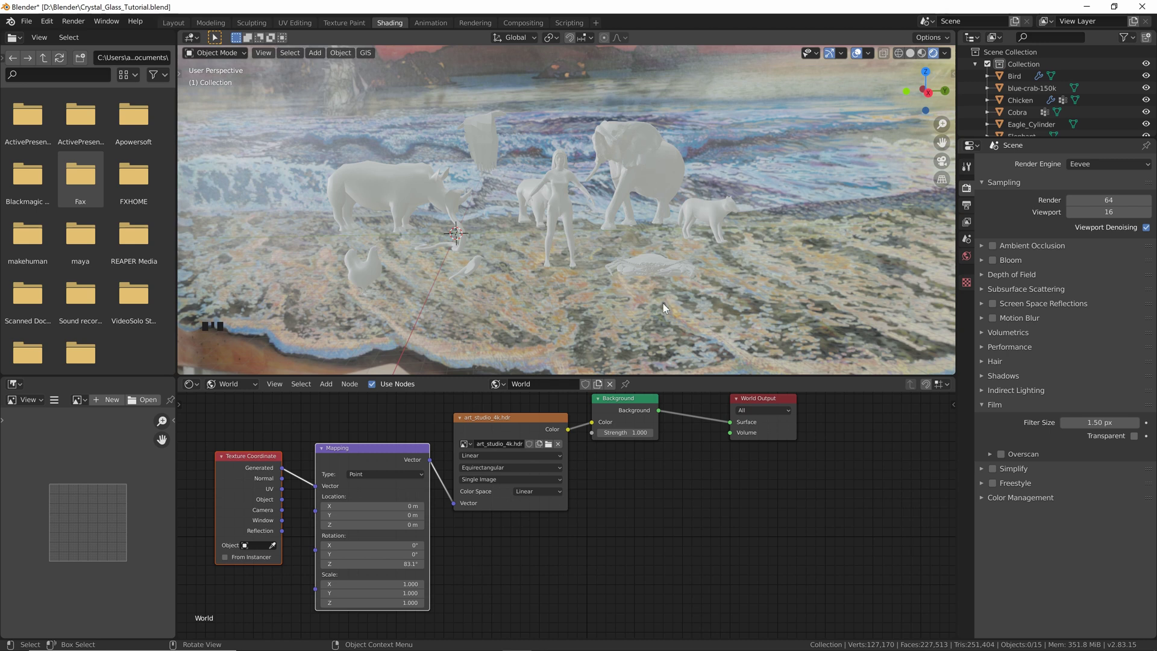
- Switch the node editor to Object and select and frame the wolf
click(240, 384)
click(236, 400)
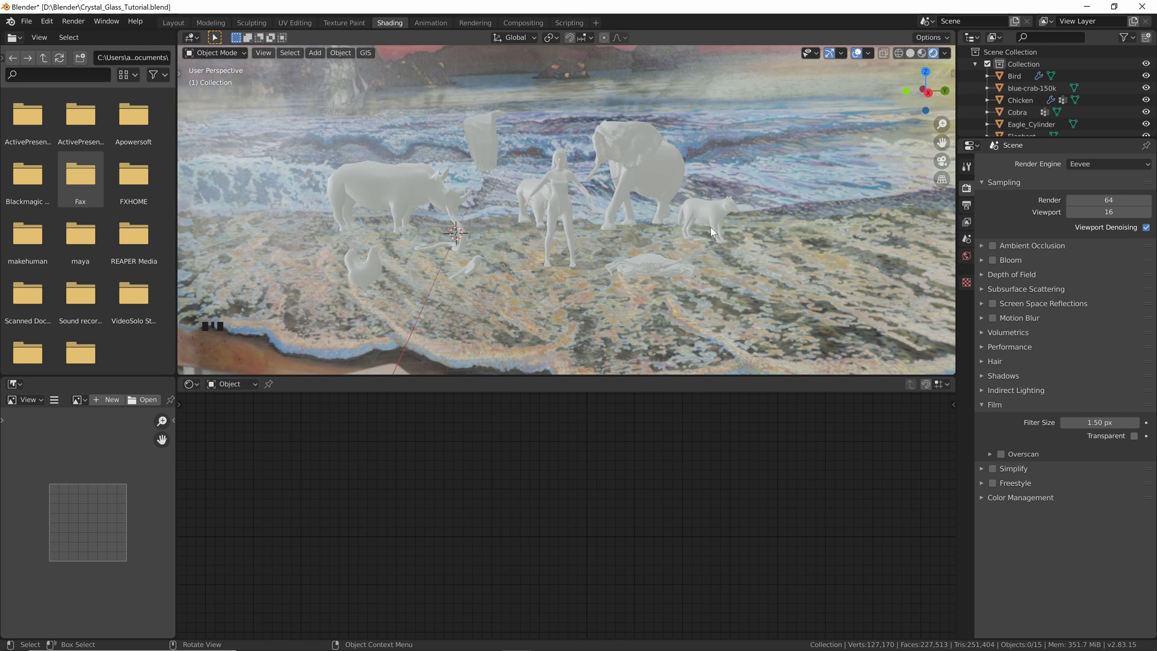
double_click(699, 212)
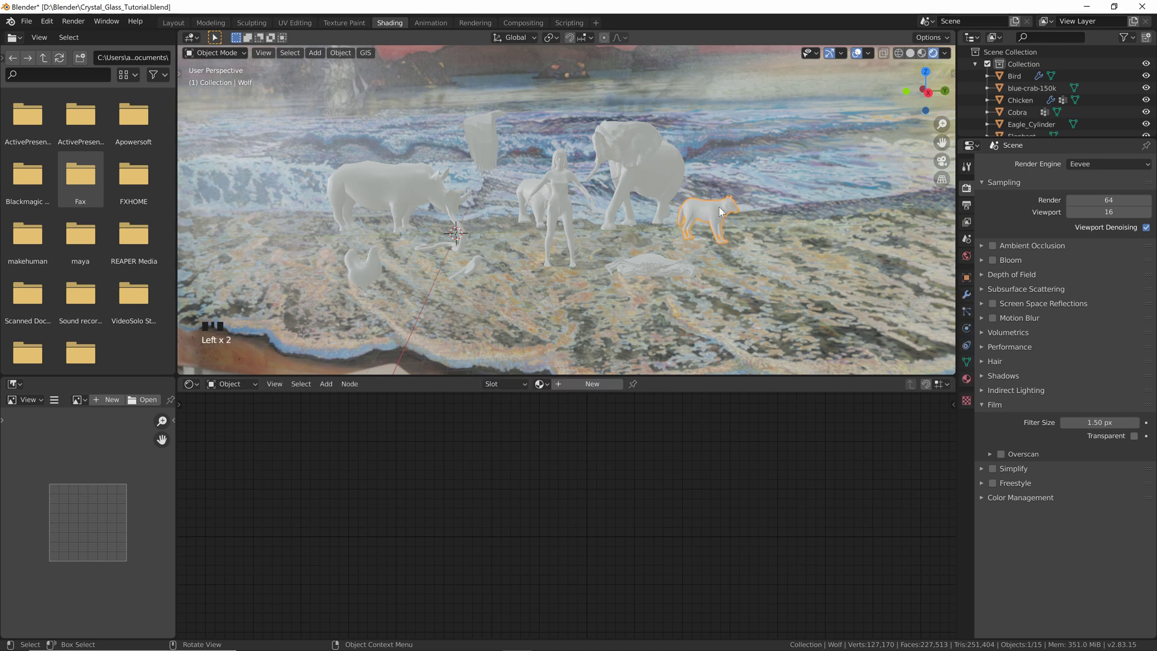
key(KP_Decimal)
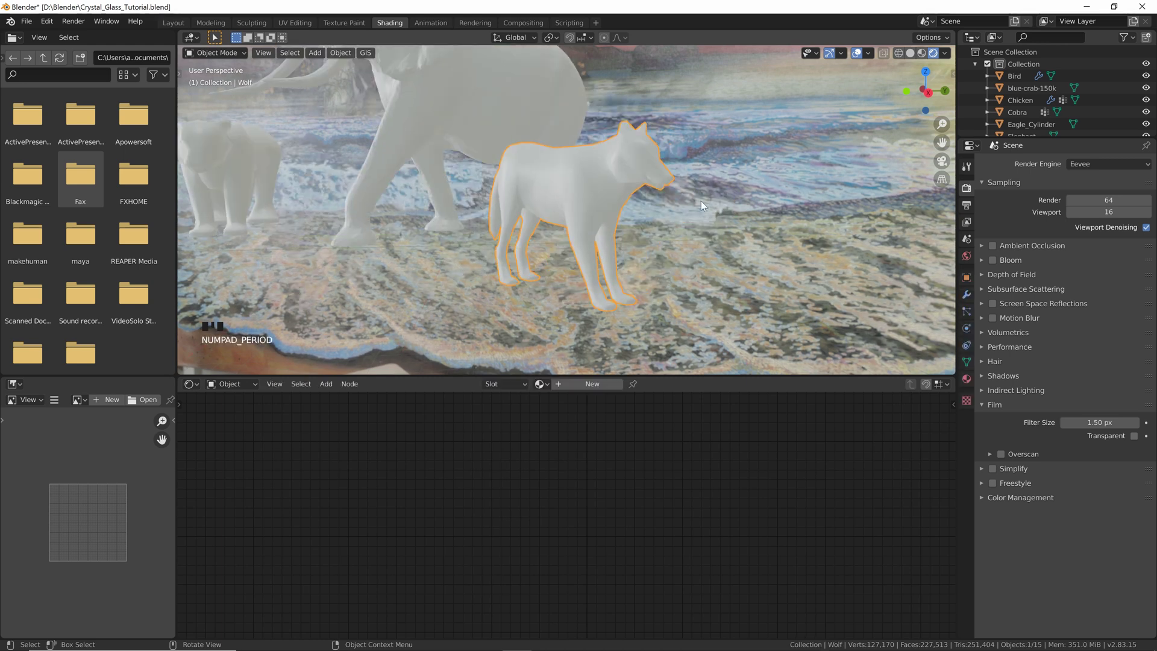
- Create a new material named 'wolf' with Roughness set to 0
click(596, 384)
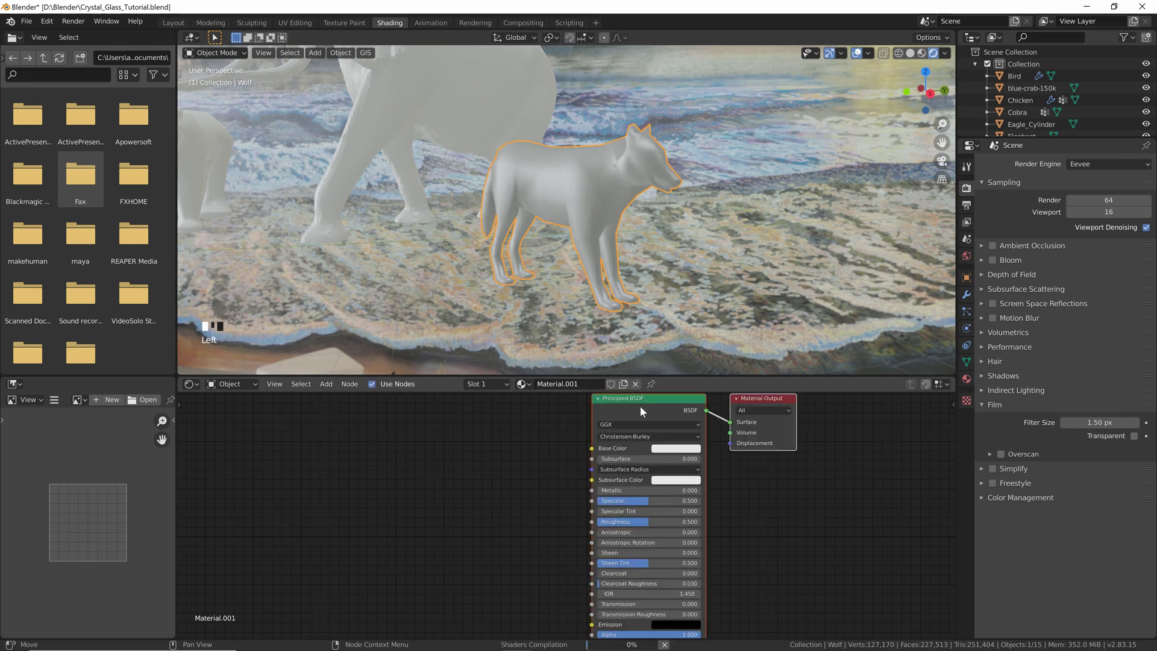
click(558, 382)
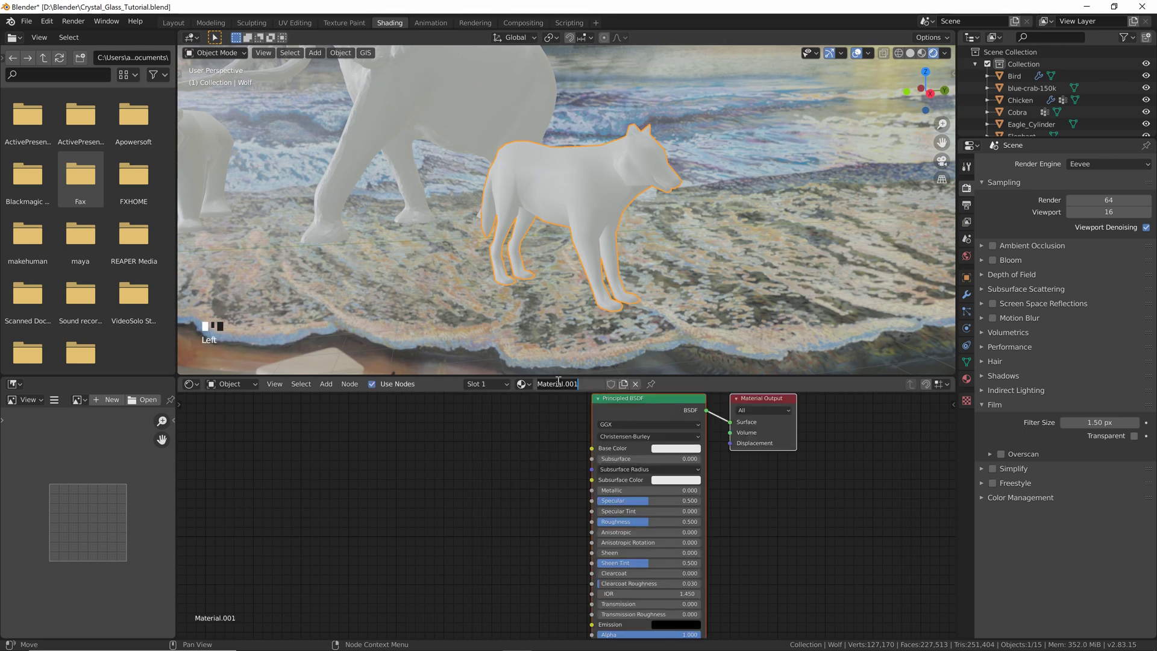
text(wolf)
click(558, 382)
drag(638, 522, 579, 526)
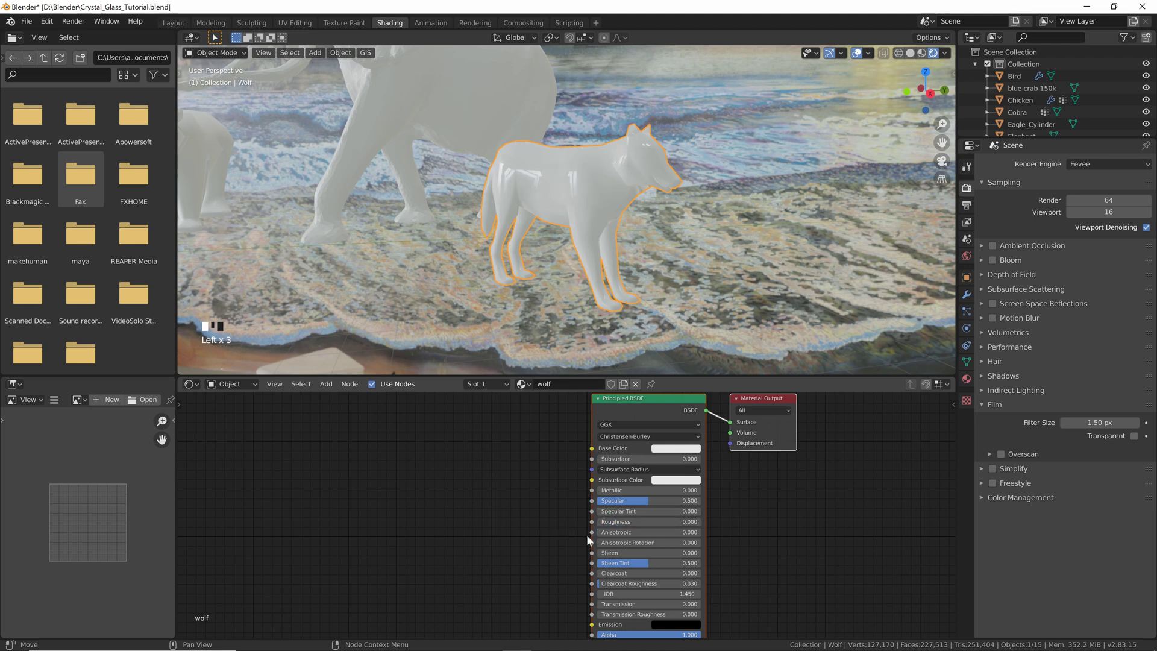
scroll(586, 538, down, 1)
click(609, 582)
- Set the wolf material's IOR to 1.333 and Transmission to 1.000
text(1)
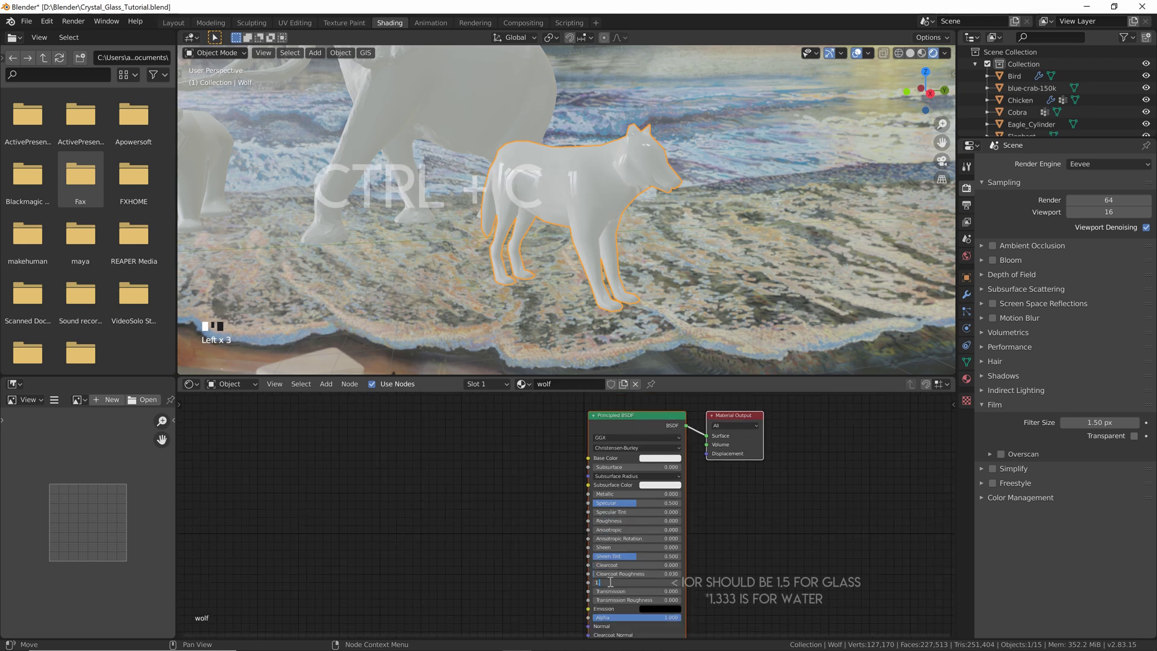
text(.333)
drag(611, 591, 890, 558)
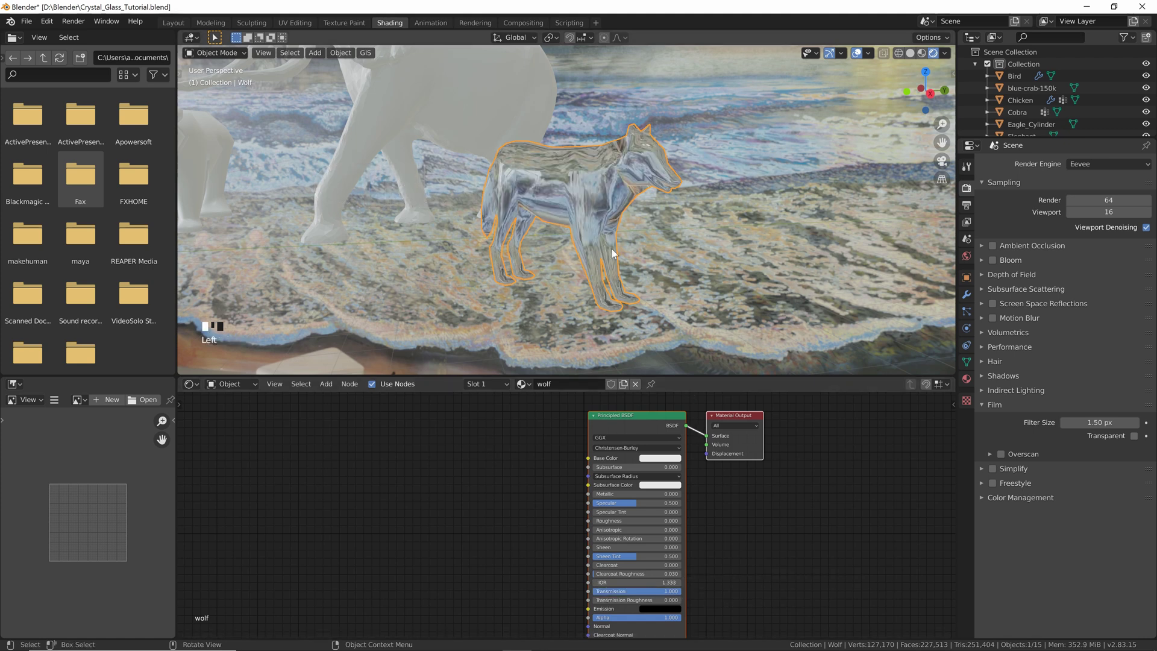
middle_drag(618, 168, 639, 168)
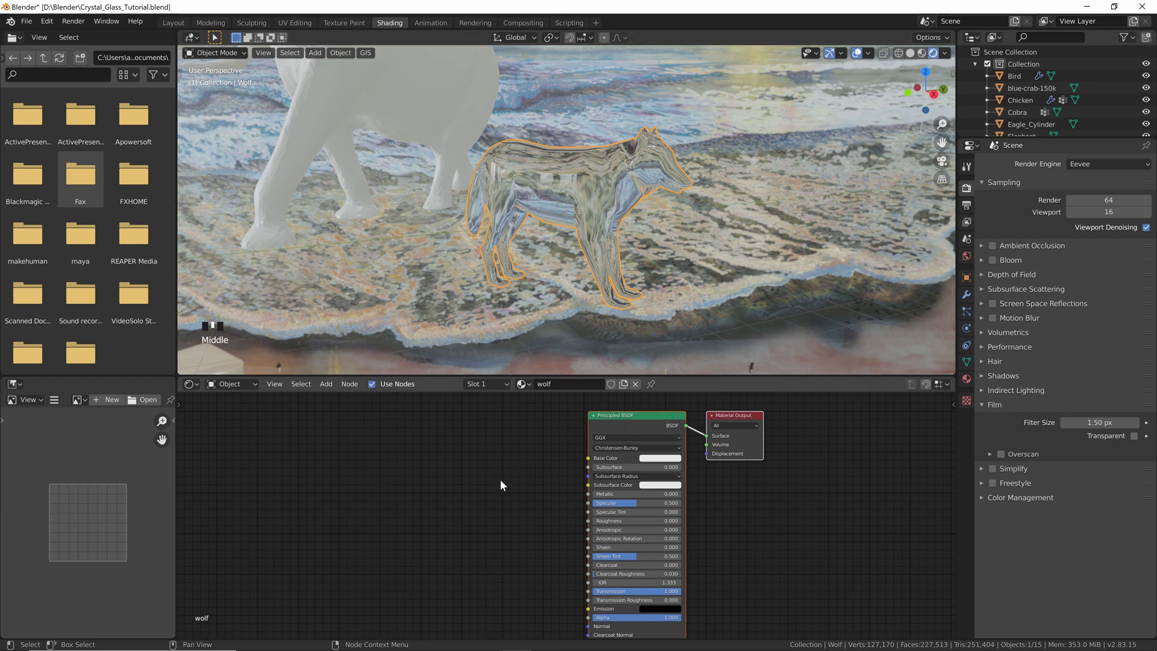
key(ctrl+z)
key(ctrl+z)
key(ctrl+z)
key(ctrl+z)
key(ctrl+z)
key(ctrl+z)
key(ctrl+z)
key(ctrl+z)
scroll(546, 510, down, 2)
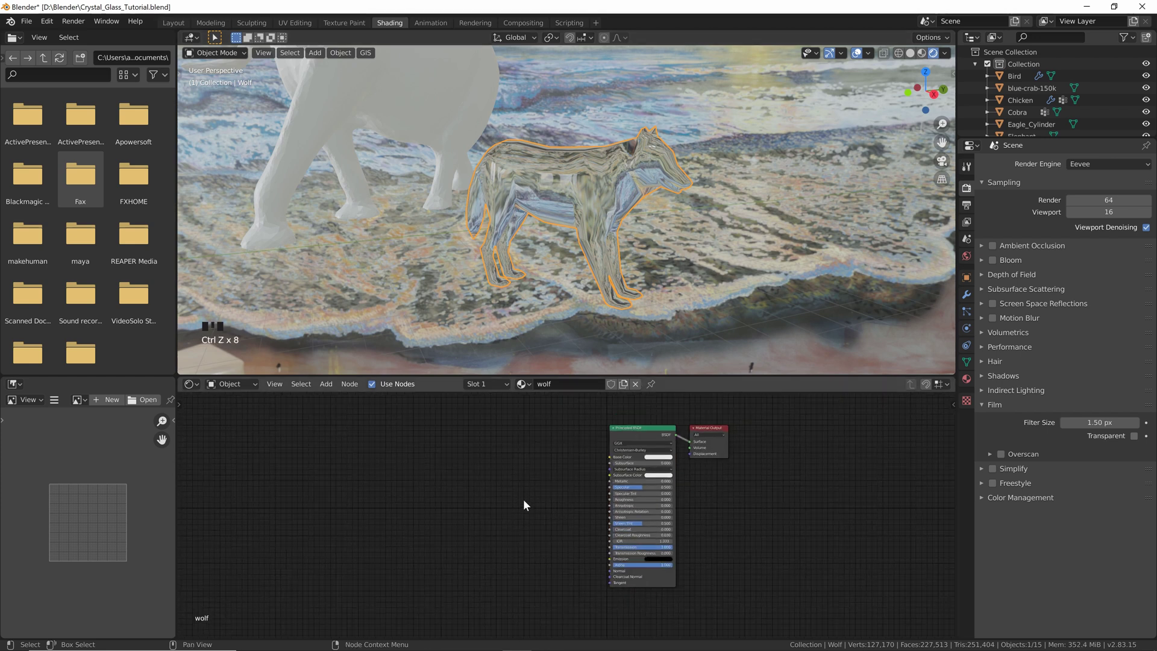
middle_drag(495, 447, 508, 512)
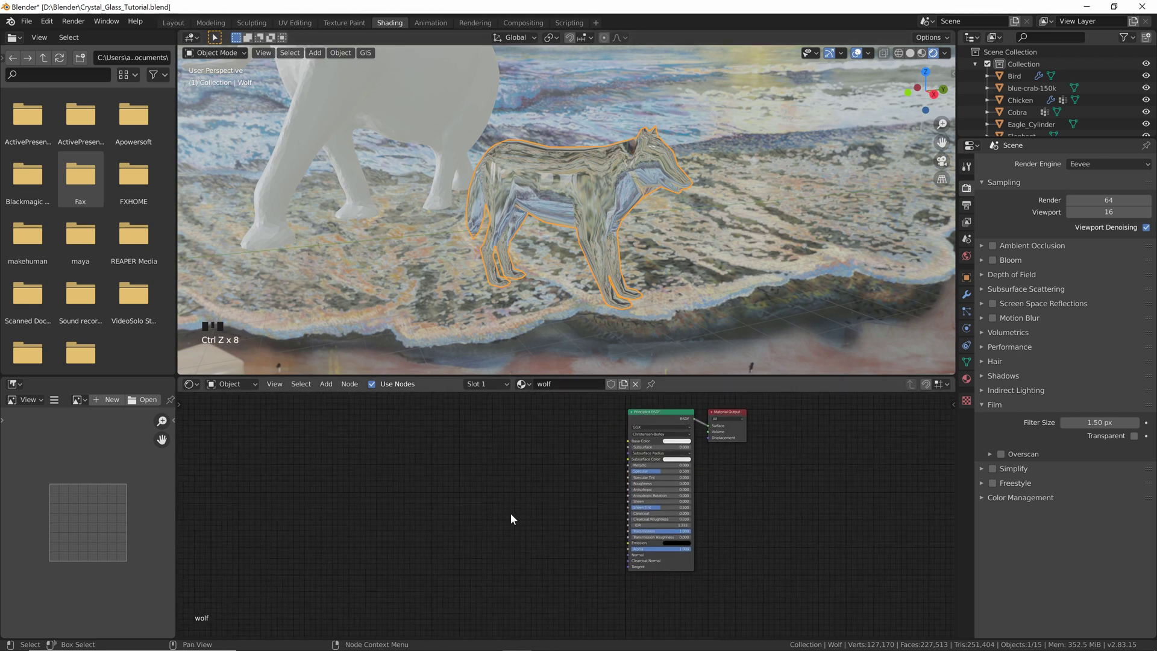
- Add a Bump node and connect it to the Principled BSDF Normal
key(shift+a)
mouse_move(511, 512)
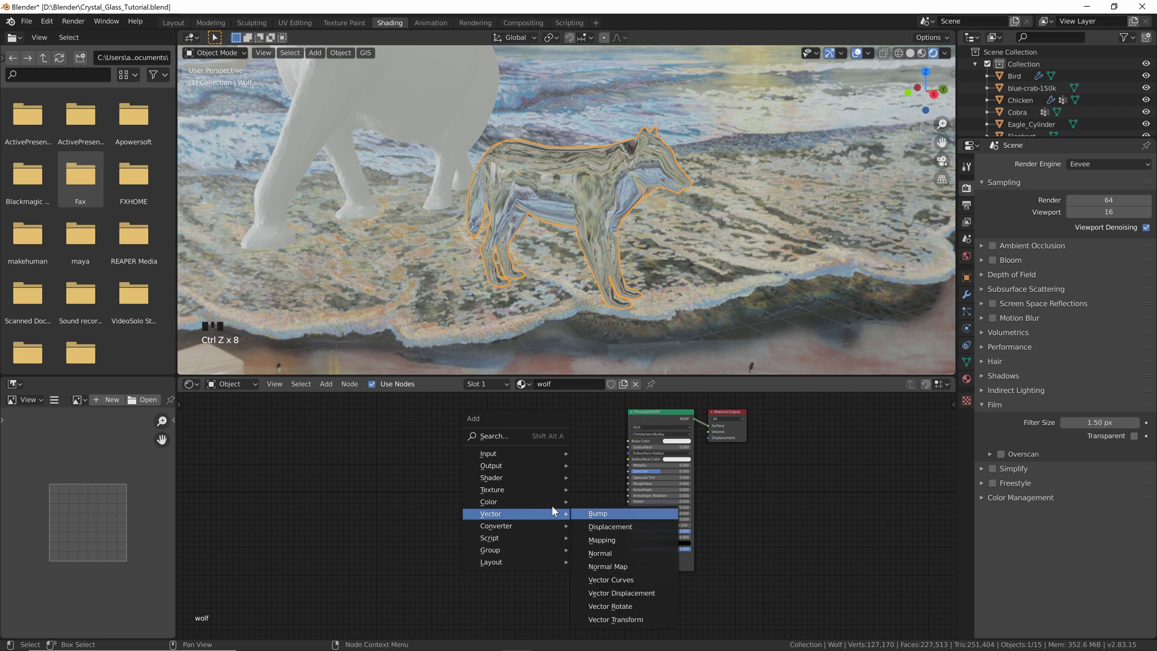
click(594, 513)
click(527, 527)
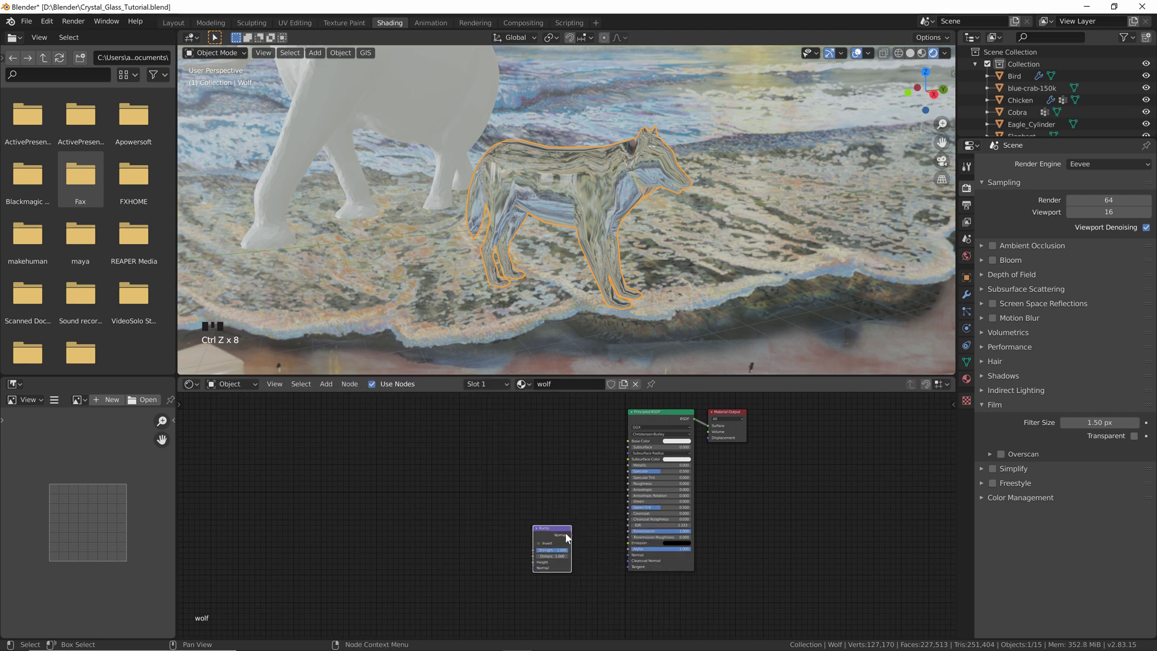
drag(570, 534, 628, 560)
drag(542, 533, 538, 549)
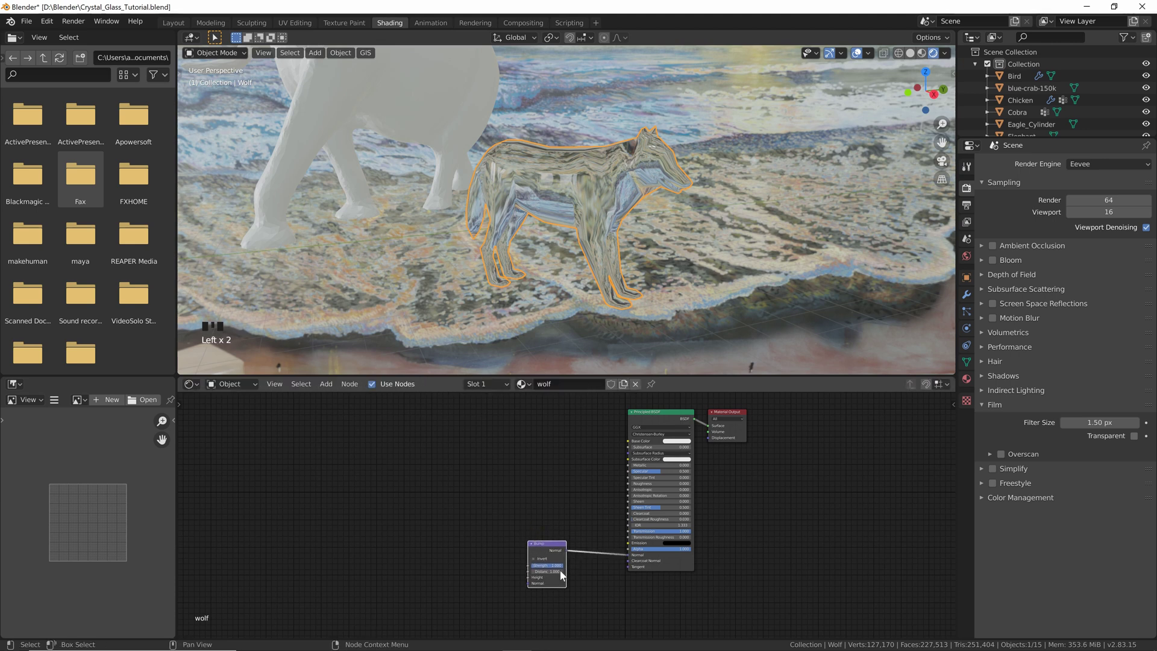
middle_drag(462, 534, 467, 521)
- Add a ColorRamp node to the left of the Bump node
key(shift+a)
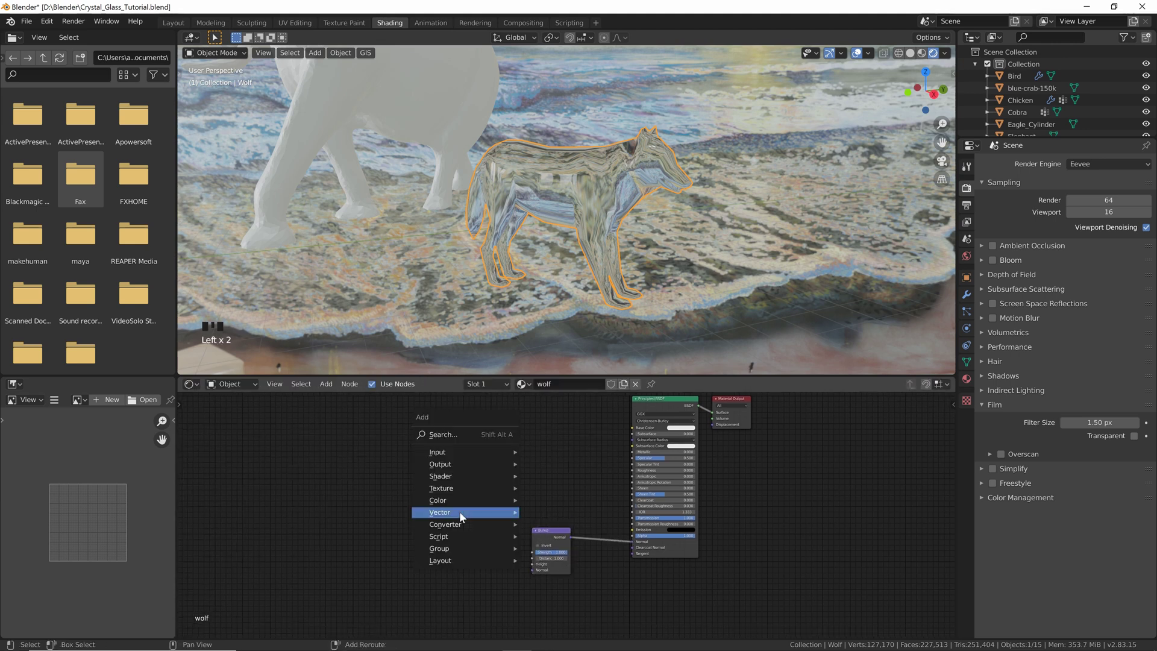
mouse_move(462, 512)
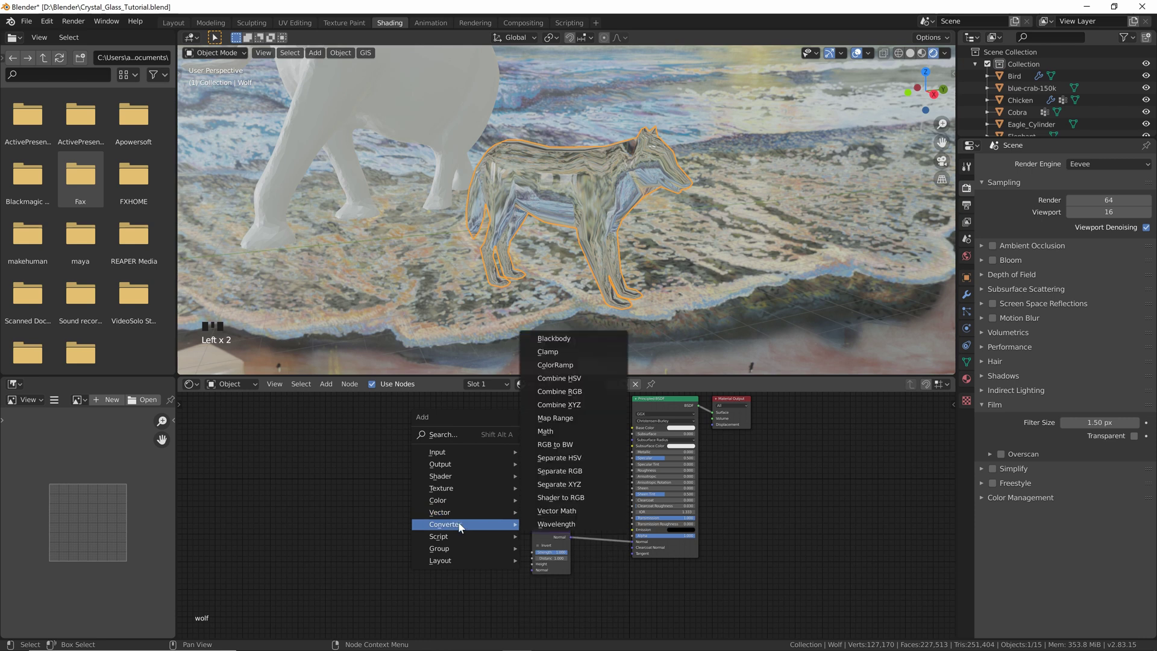
text(colo)
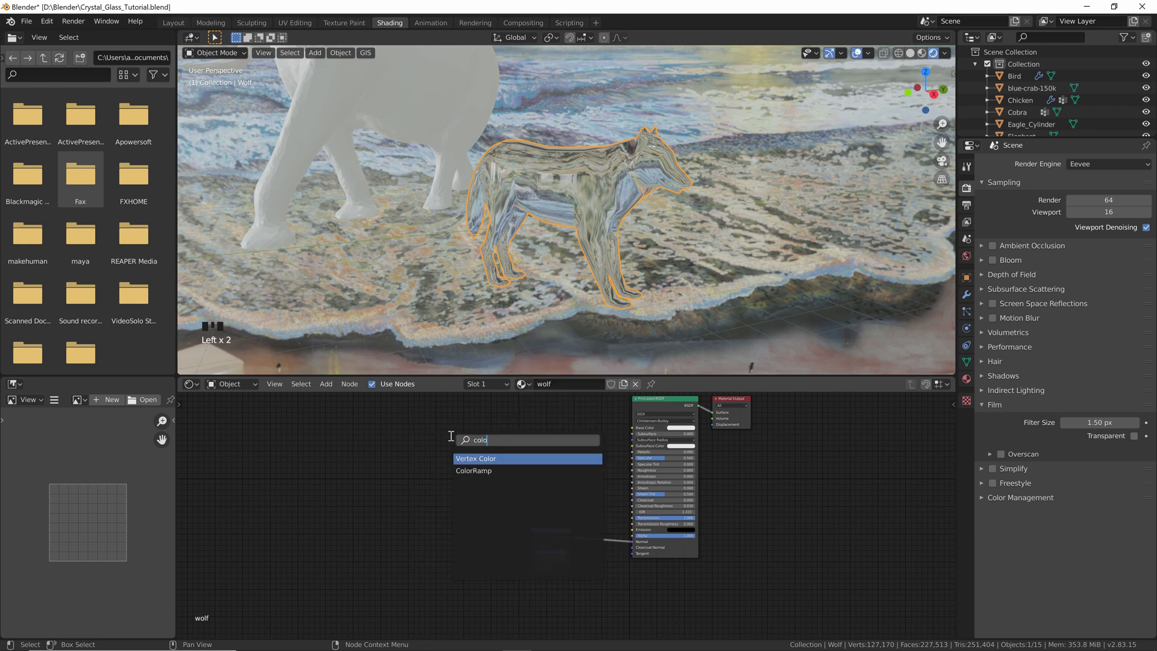
key(Down)
key(Return)
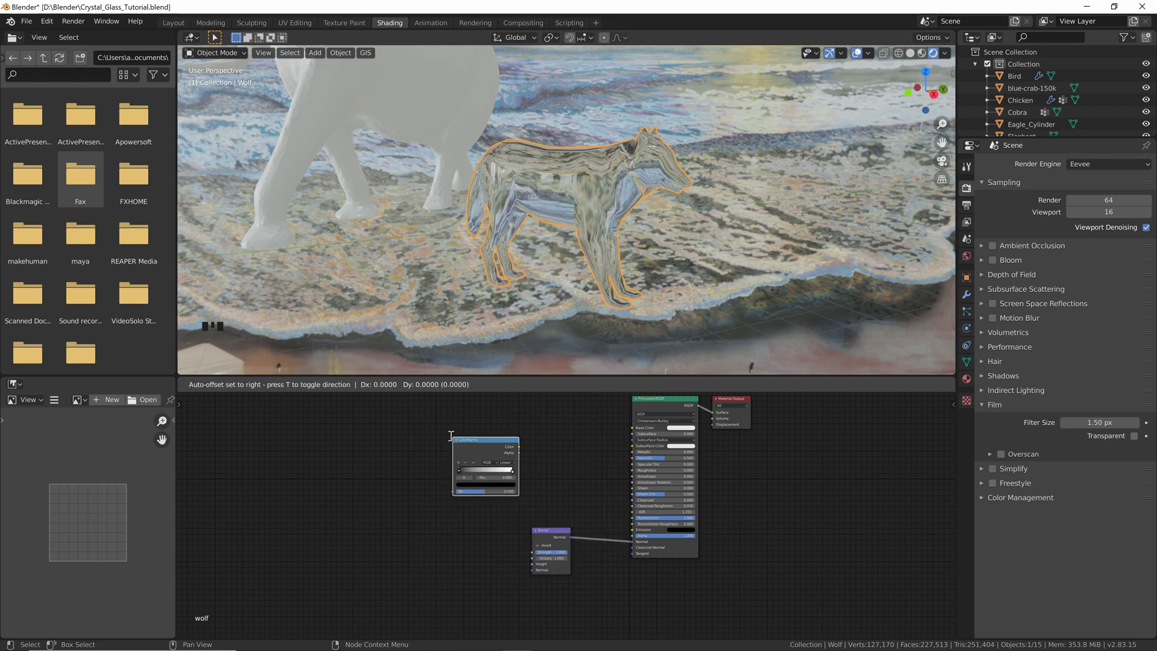
click(429, 529)
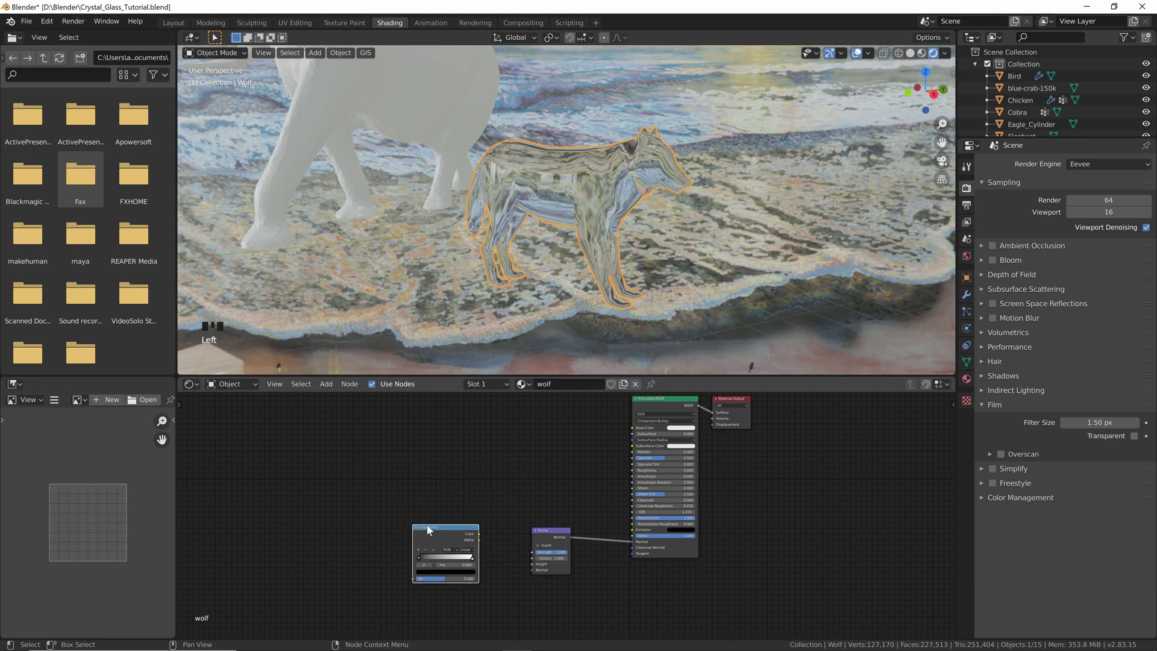
- Duplicate the ColorRamp, wiring one copy to Roughness and the other to Bump Height
key(shift+d)
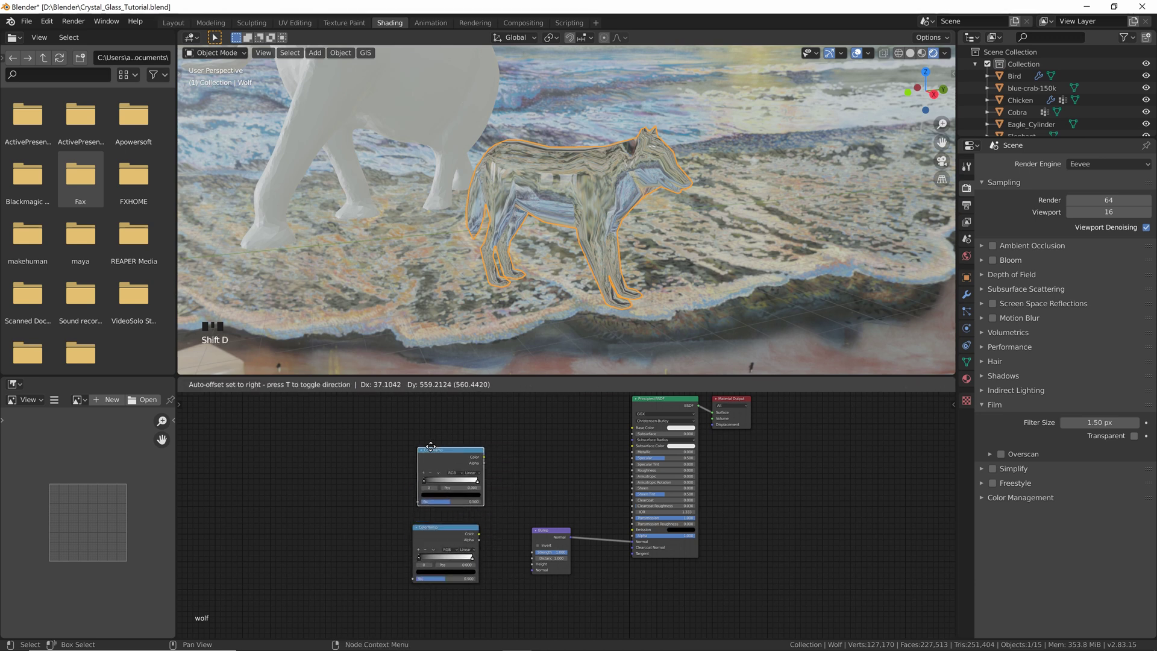
click(469, 457)
drag(472, 455, 615, 482)
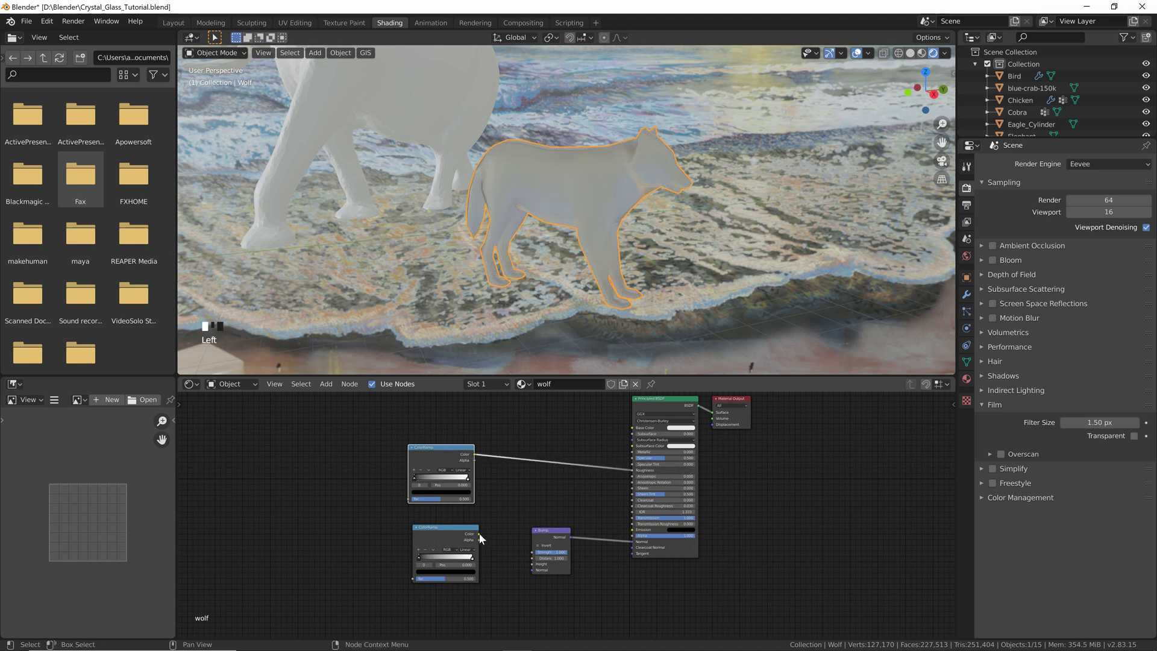
drag(479, 532, 532, 564)
middle_drag(534, 270, 579, 188)
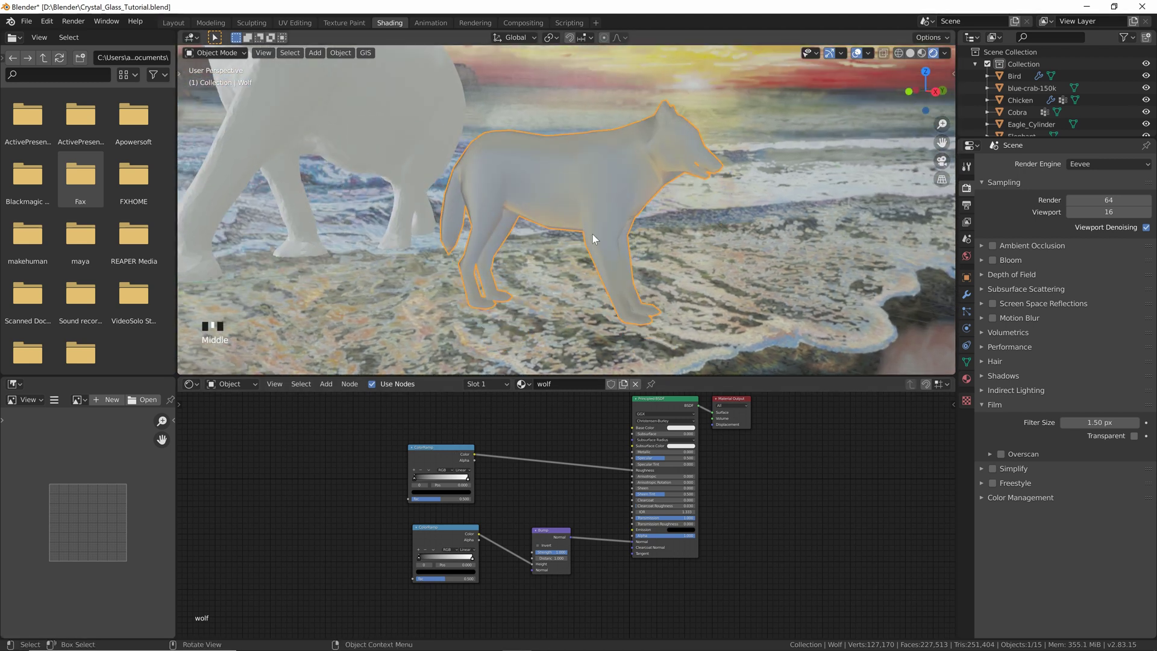
- Slide the color ramp stops to reshape the glass streaks
click(415, 478)
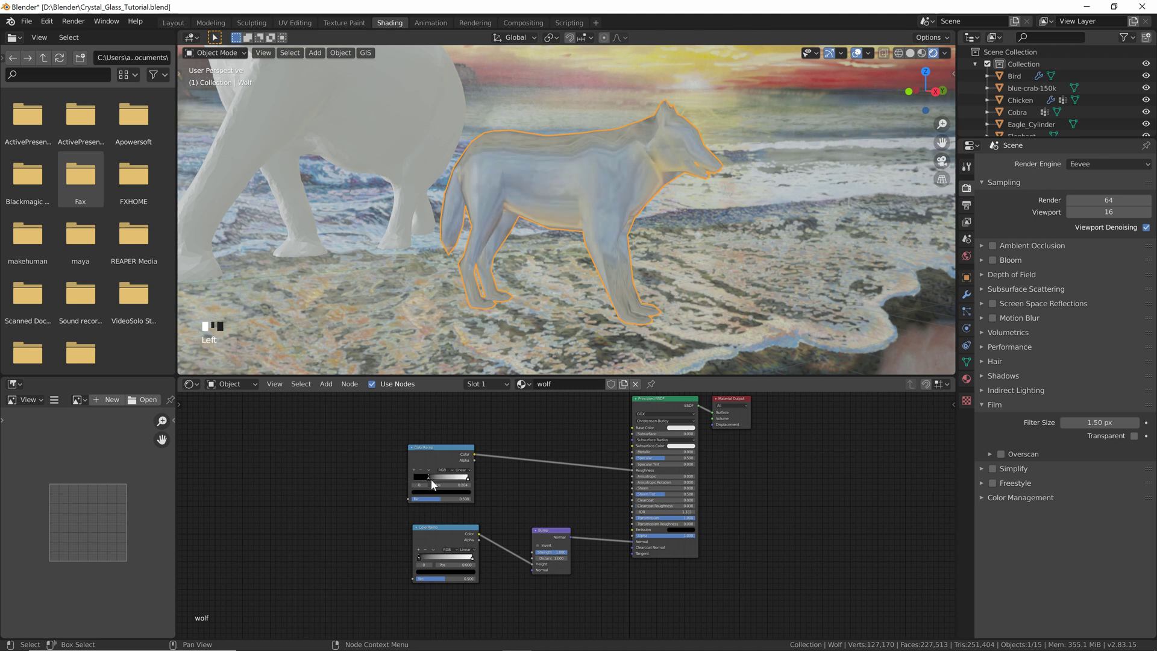
drag(431, 480, 440, 480)
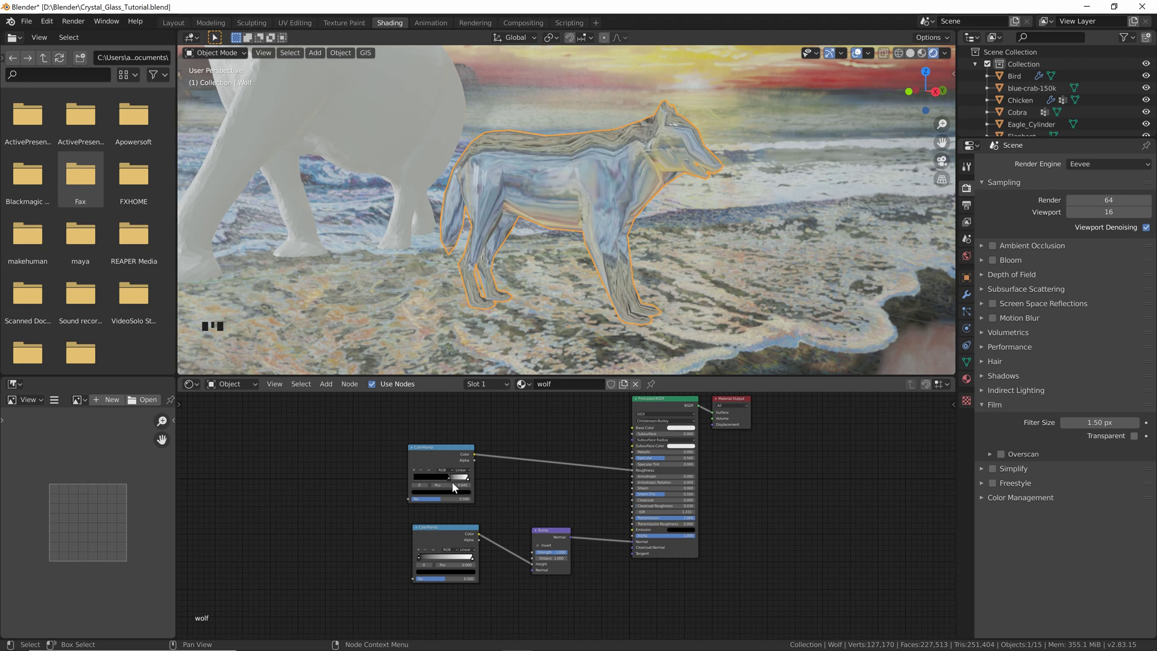
mouse_move(452, 482)
mouse_down()
mouse_move(410, 478)
mouse_move(447, 487)
mouse_up()
middle_drag(370, 541, 486, 543)
scroll(494, 536, down, 1)
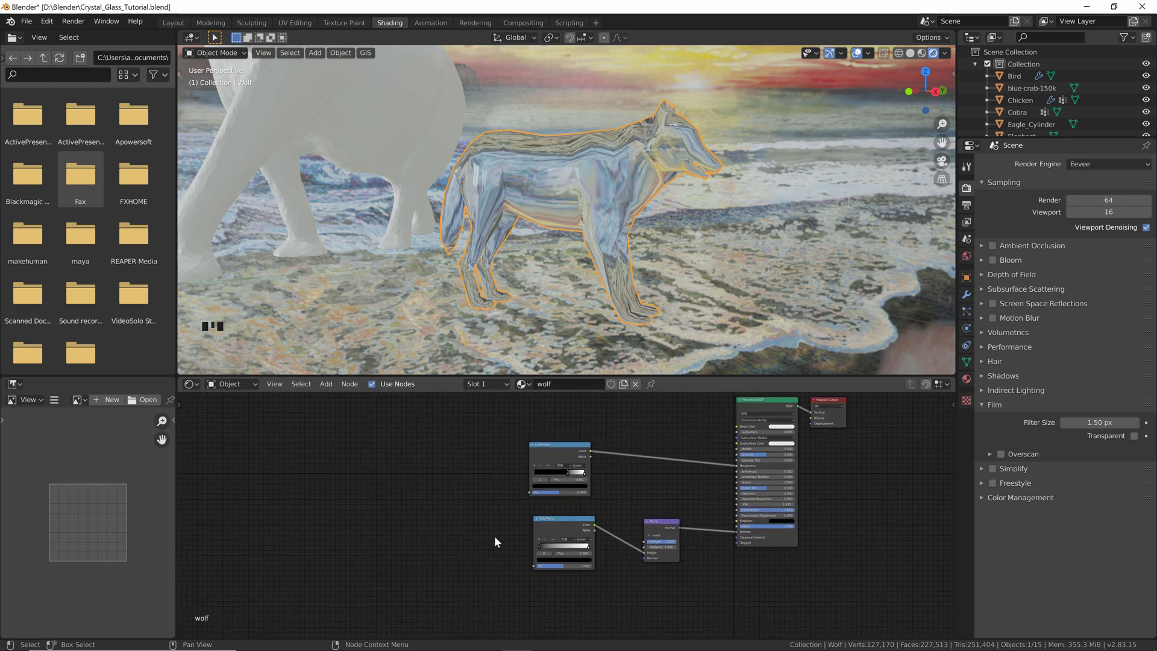
drag(564, 519, 557, 525)
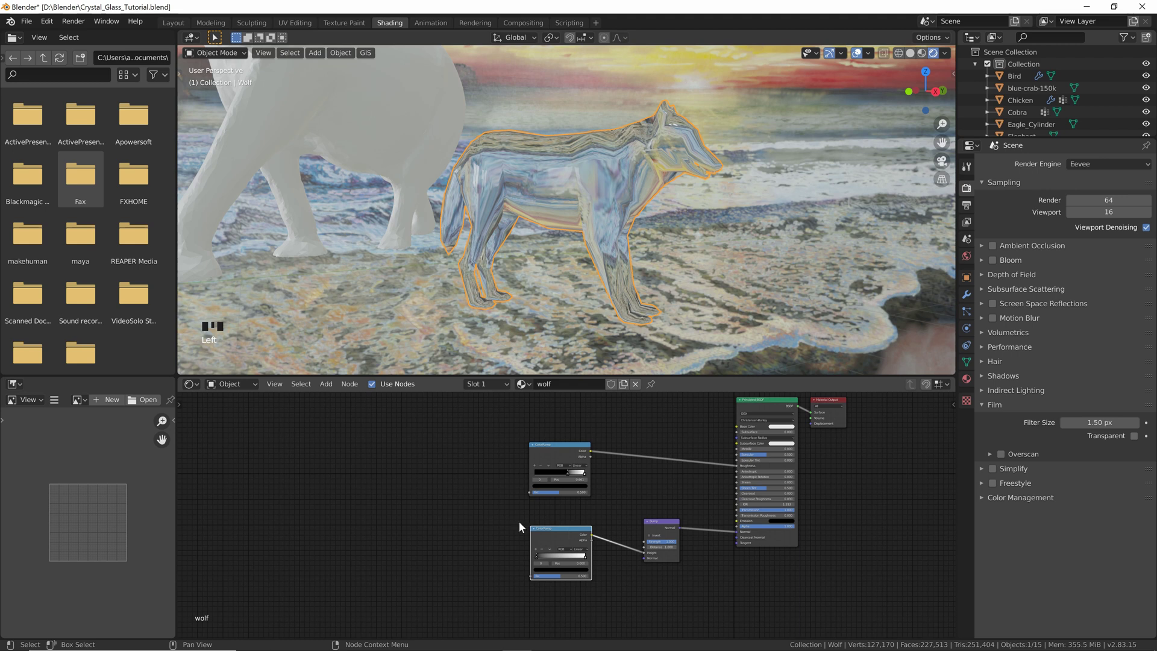
- Undo the recent changes and add a Math node at the lower left of the wolf material
key(ctrl+z)
key(ctrl+z)
key(ctrl+z)
key(ctrl+z)
key(ctrl+z)
key(ctrl+z)
key(shift+a)
click(365, 512)
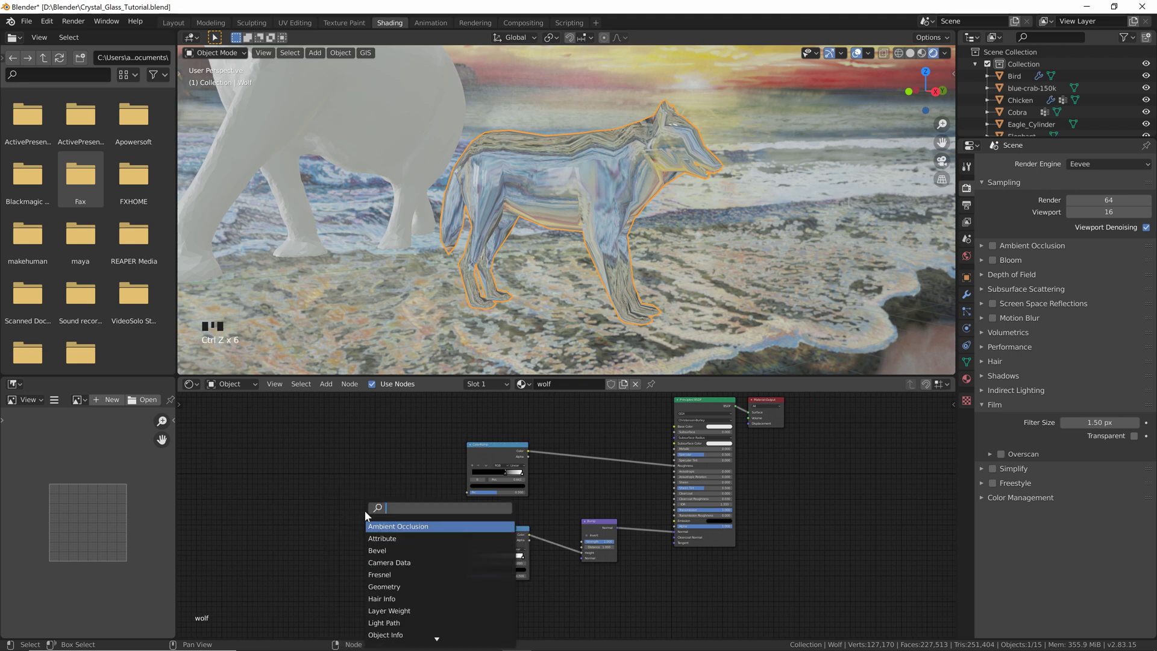
text(math)
key(Return)
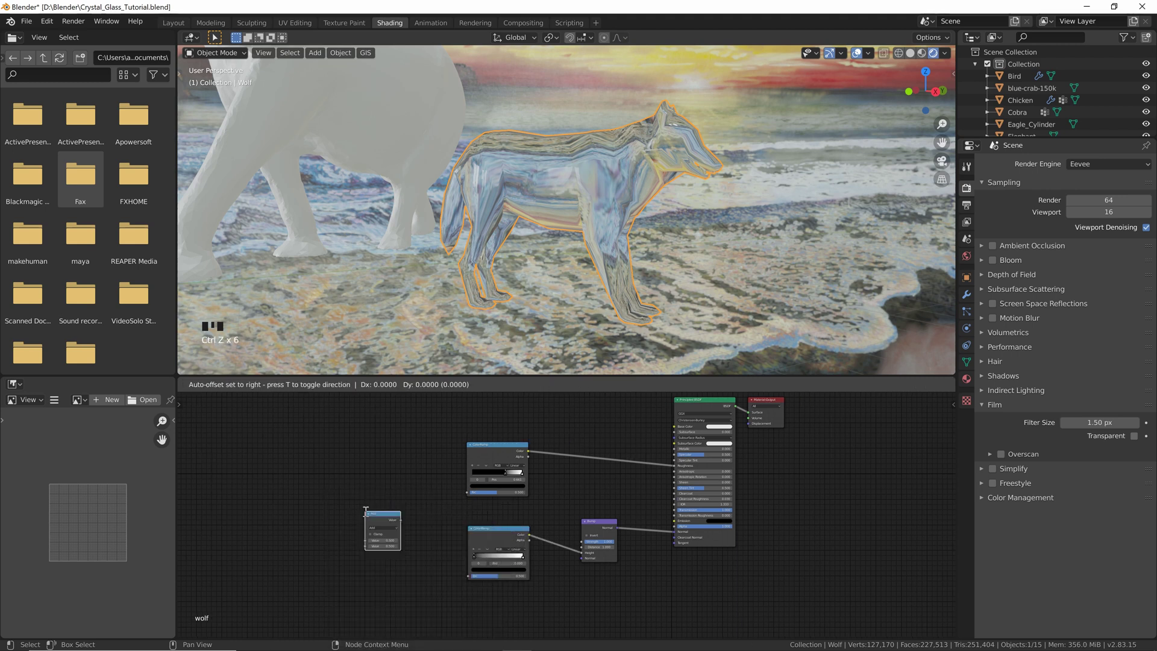
click(351, 544)
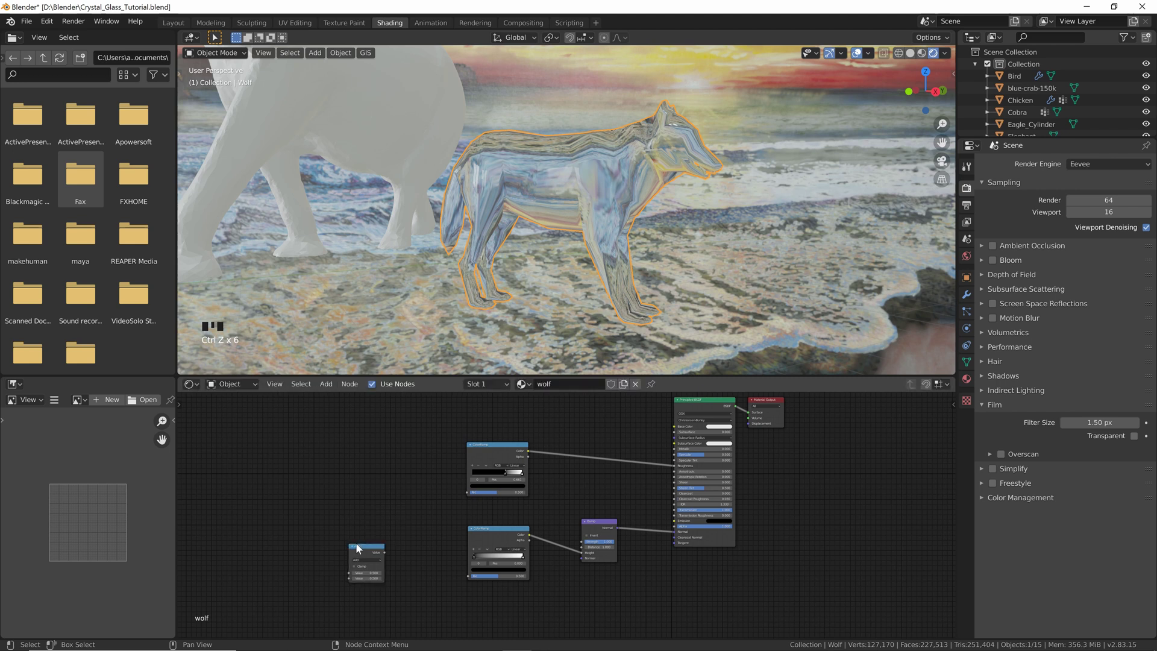
- Duplicate the Math node and link the Add output into the lower ColorRamp's Fac
key(shift+d)
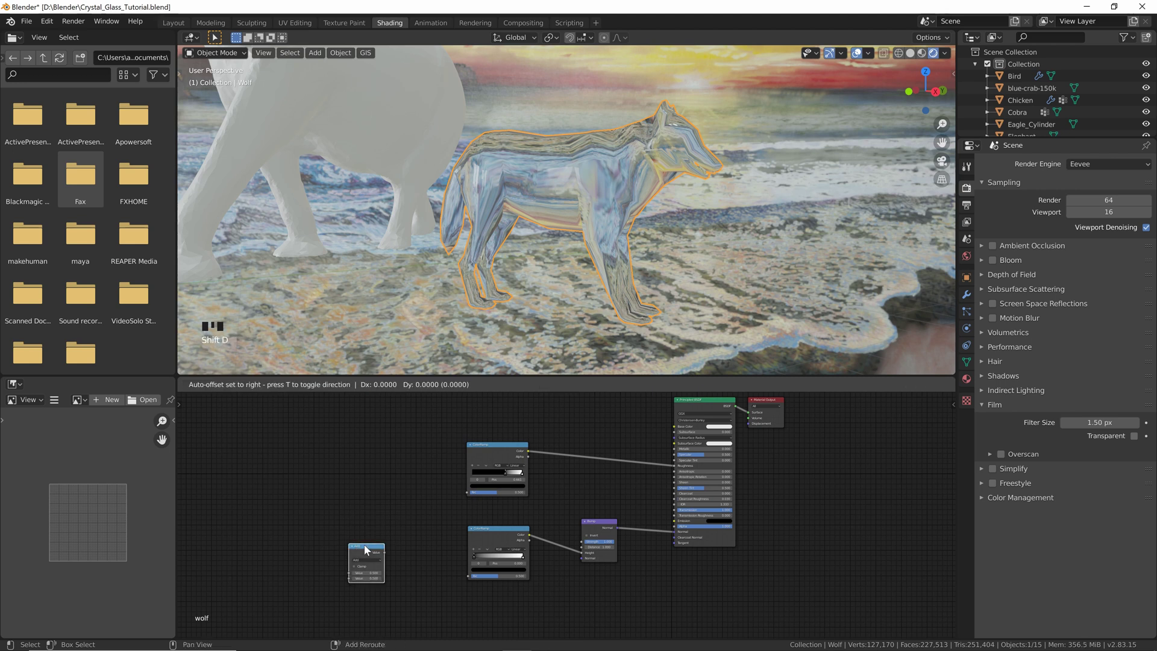
click(306, 542)
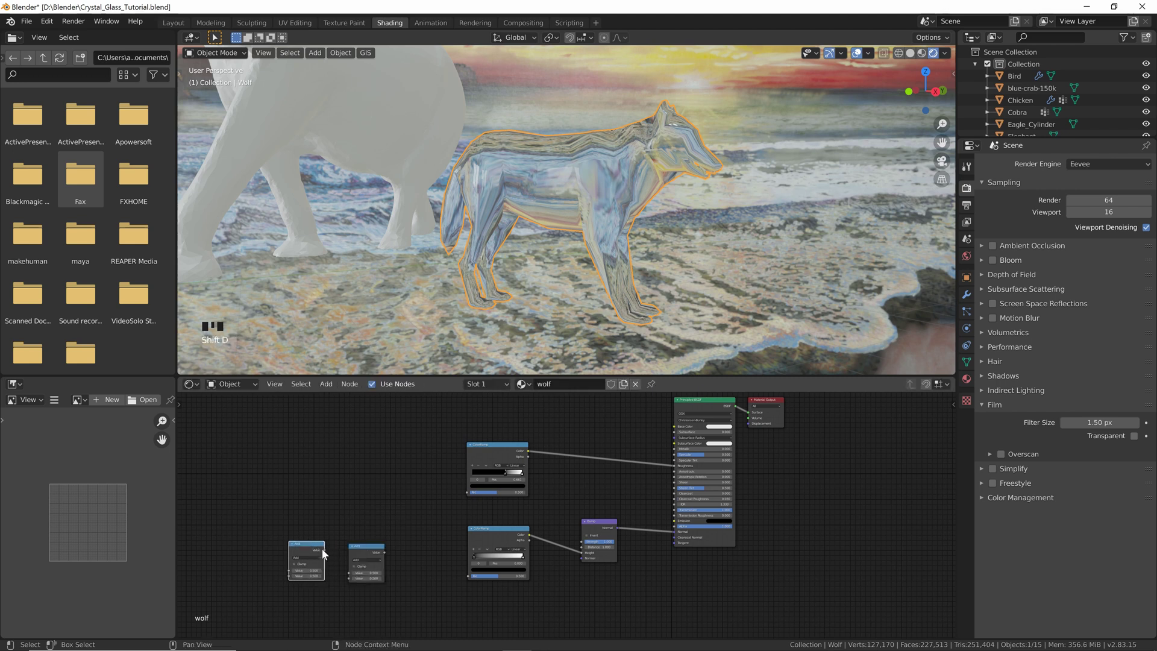
drag(325, 549, 468, 576)
- Add a MixRGB node and feed its Color into the second Add node and the upper ColorRamp Fac
key(shift+a)
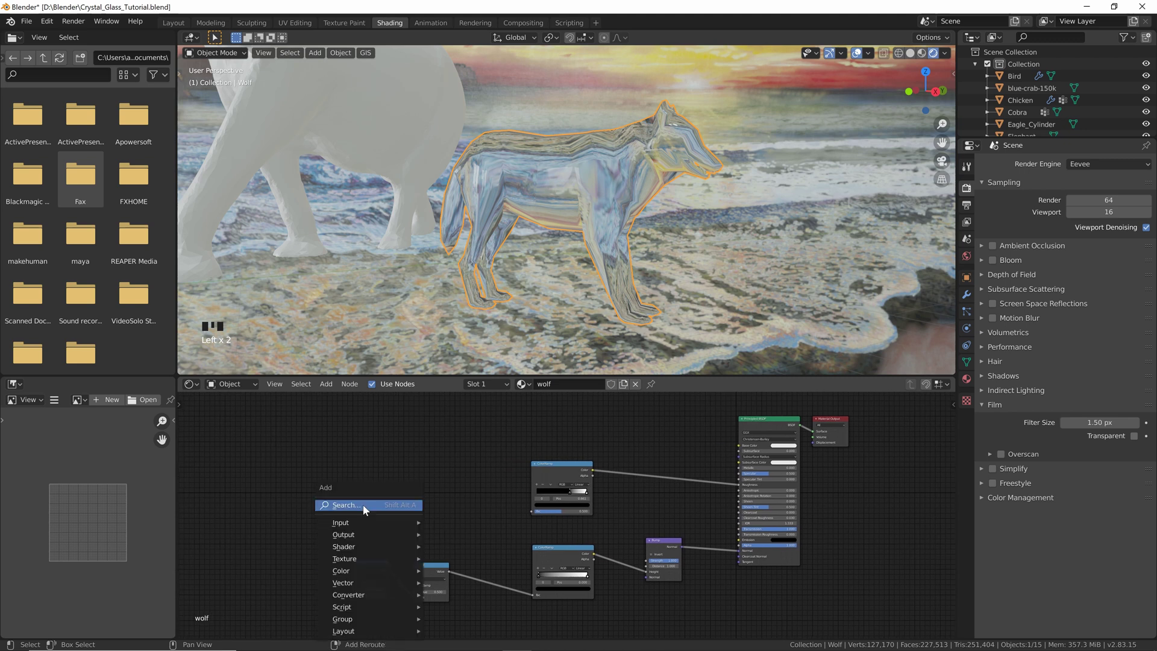
click(363, 503)
text(rg)
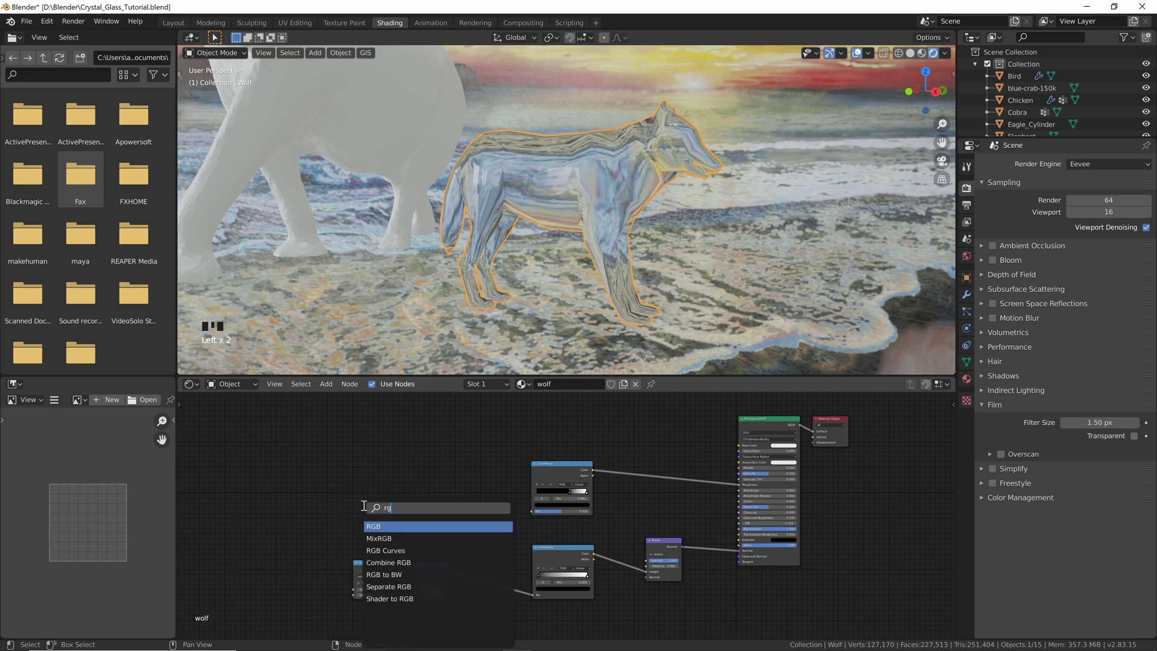
text(b)
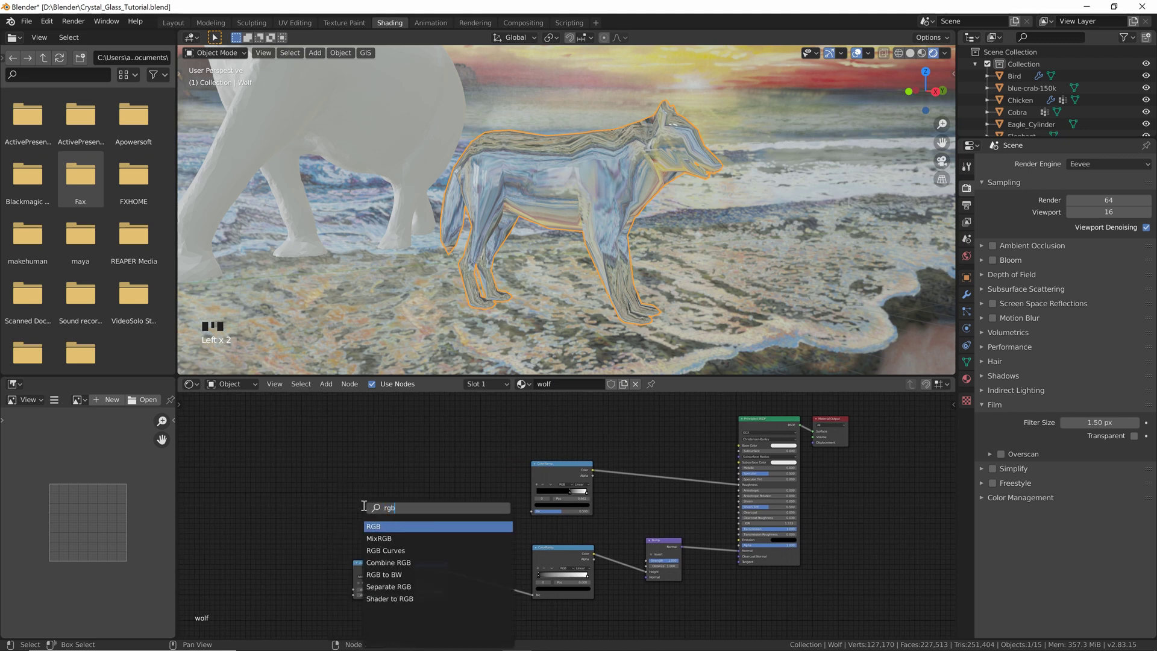
click(389, 537)
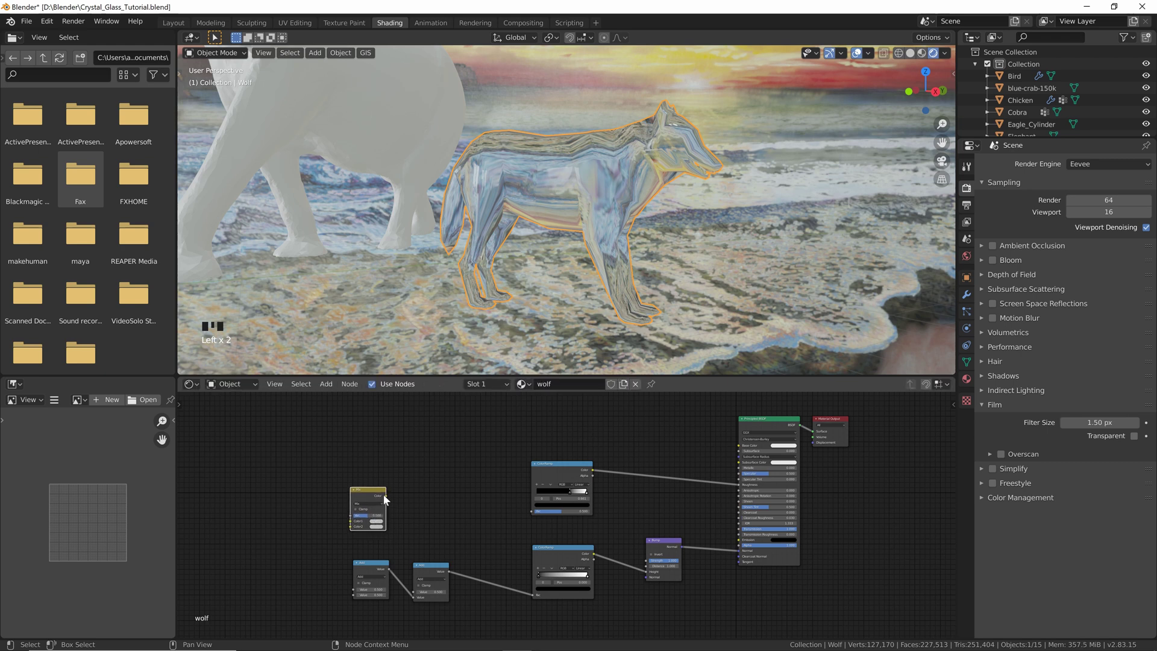
drag(386, 496, 414, 592)
drag(386, 494, 532, 510)
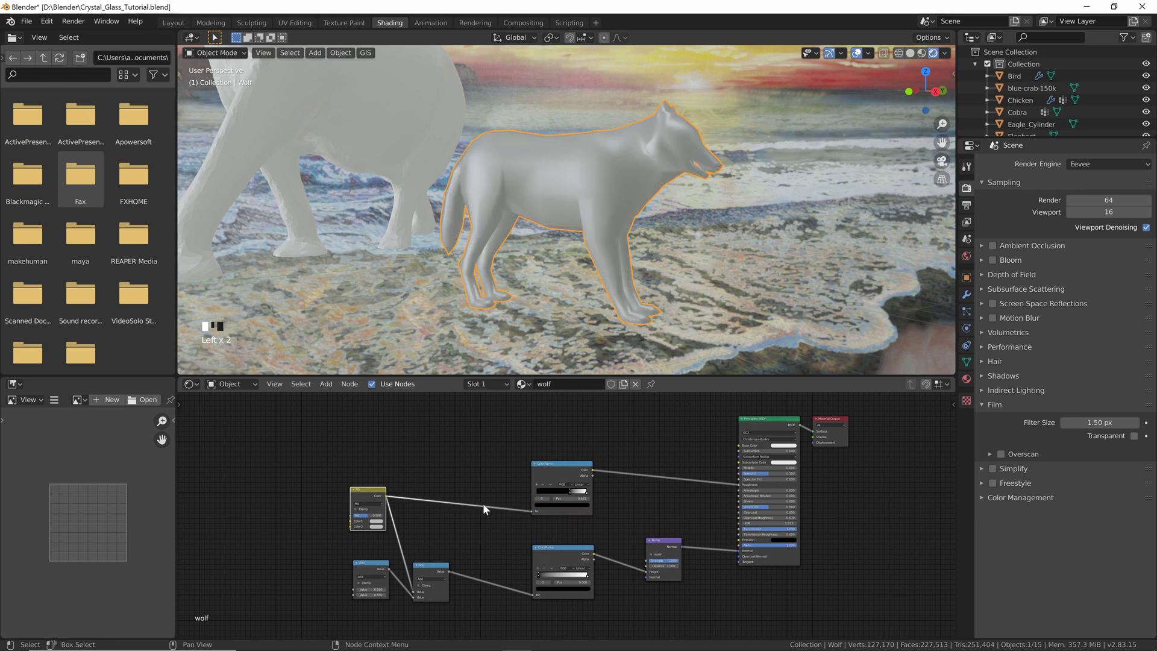
middle_drag(299, 535, 359, 500)
click(350, 500)
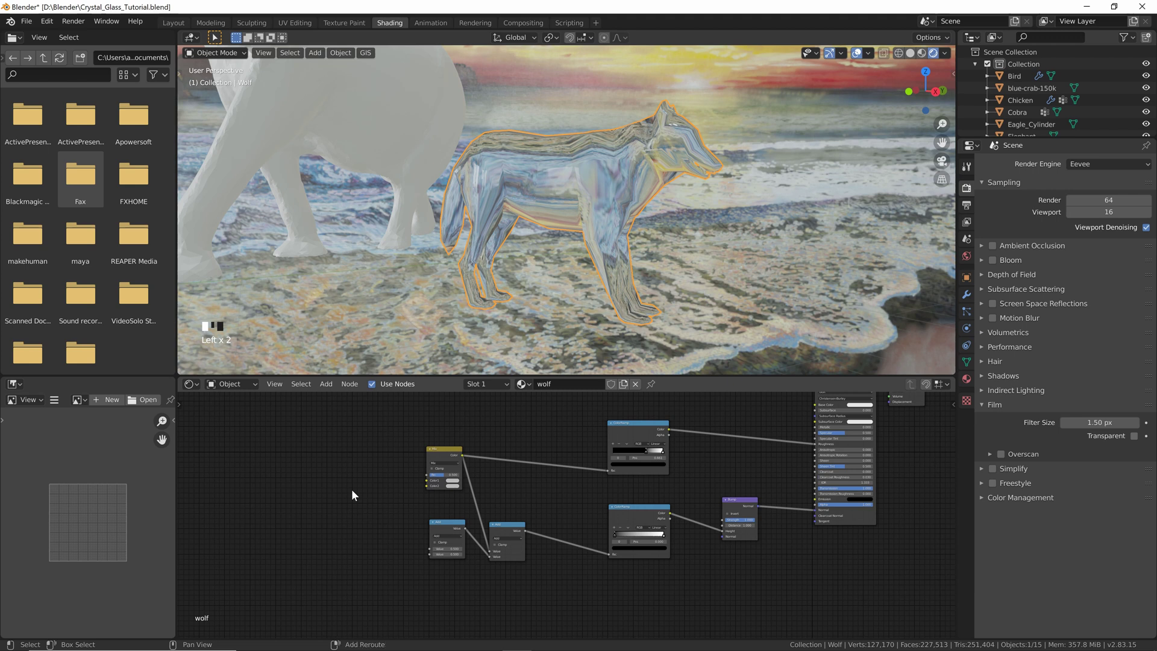
key(shift+a)
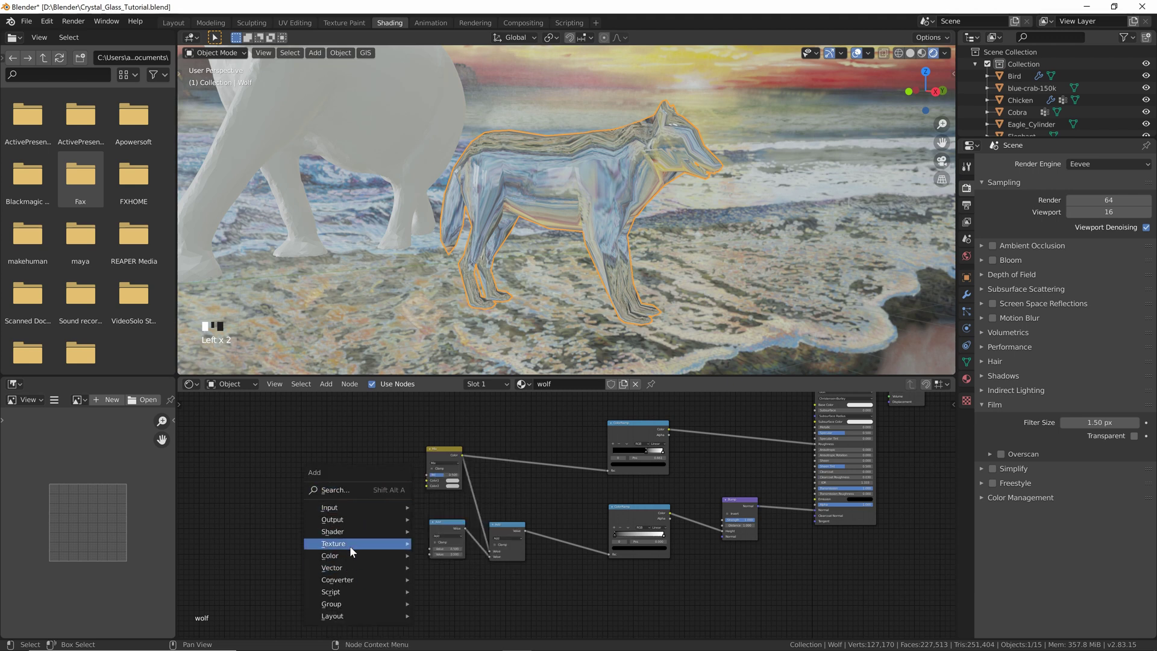
- Add a Voronoi Texture node on the left and place a duplicate below it
mouse_move(349, 543)
click(463, 516)
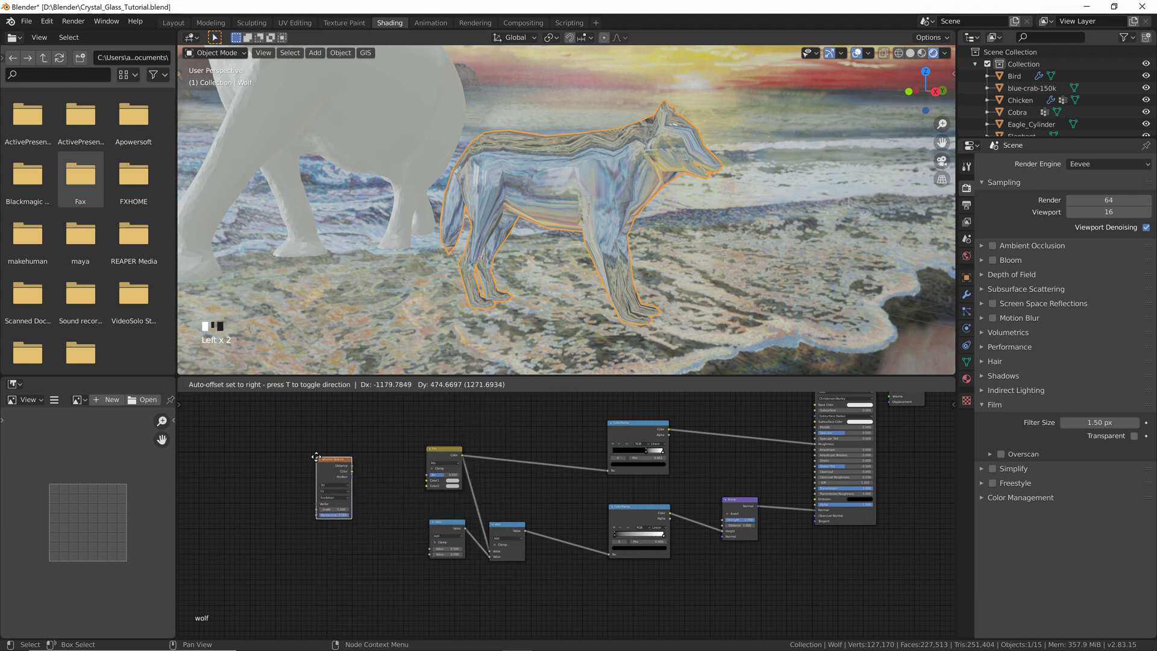
click(296, 445)
key(shift+d)
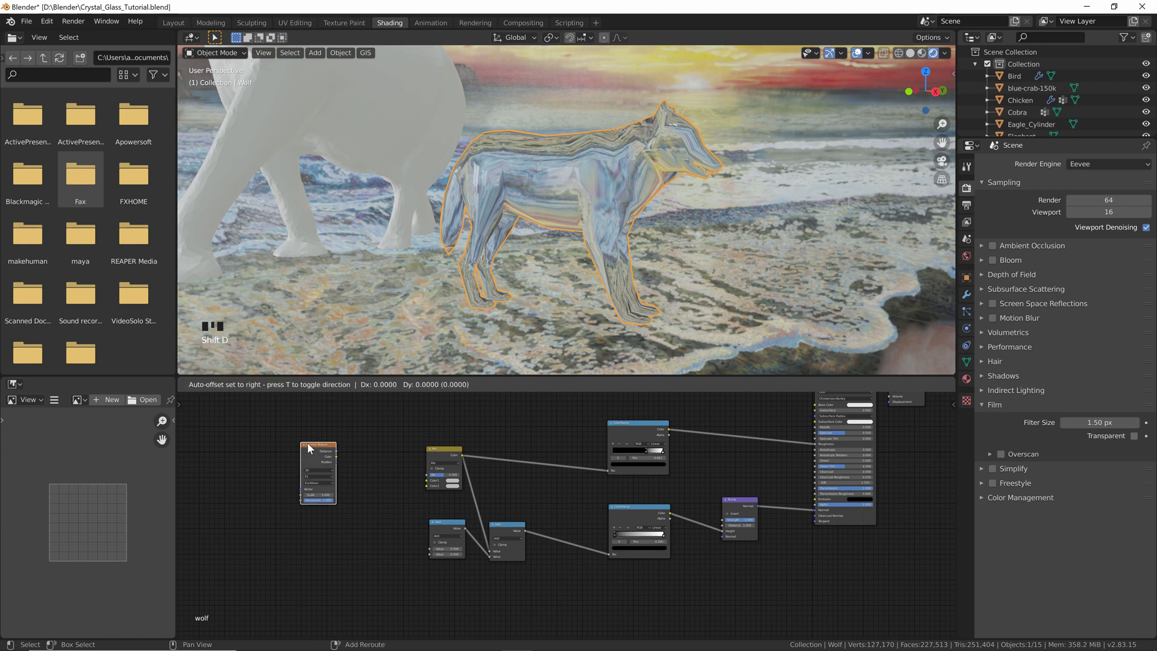
click(309, 519)
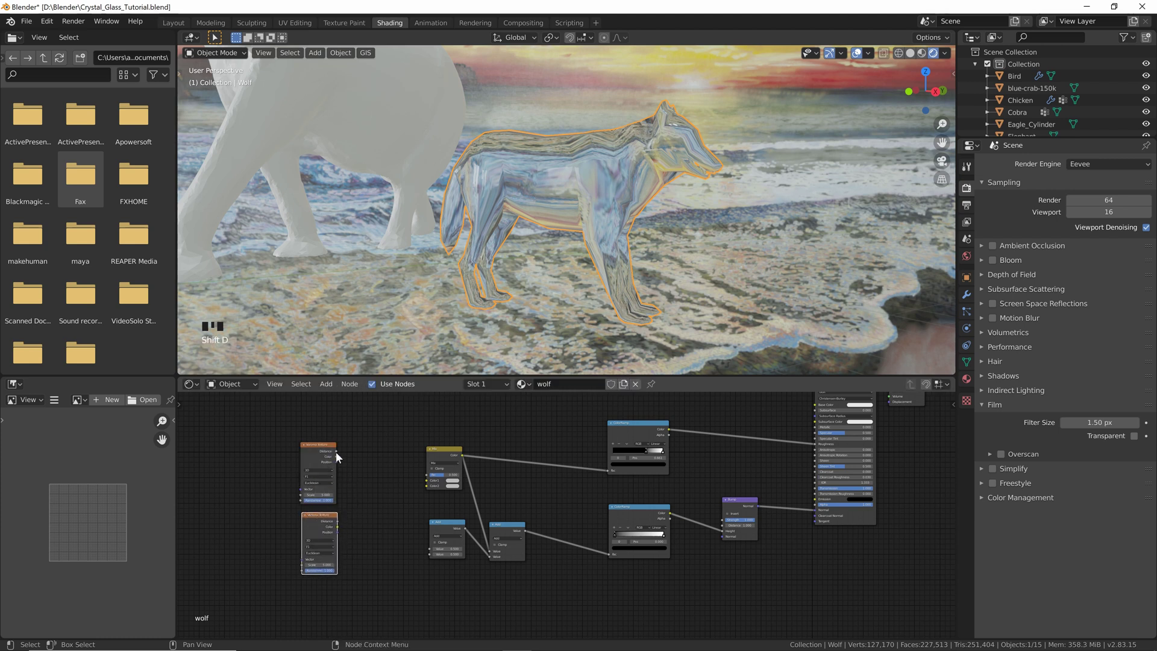
- Connect both Voronoi Distance outputs to the Mix Fac/Color2 and the Add node Value inputs
drag(335, 451, 426, 480)
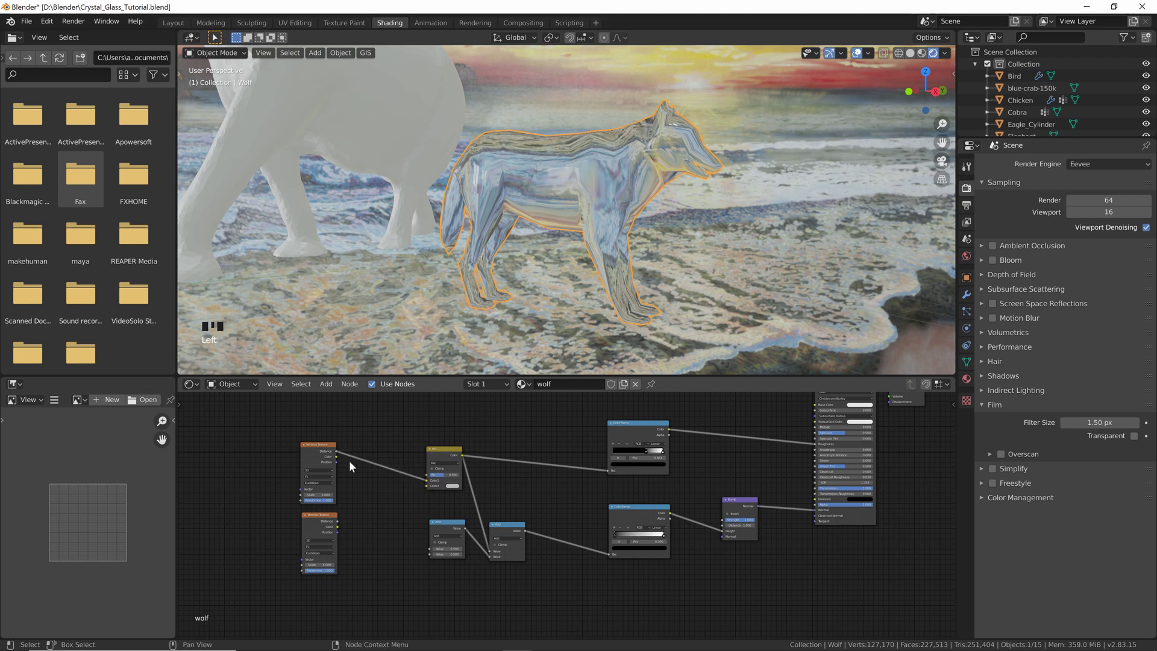
drag(336, 450, 429, 548)
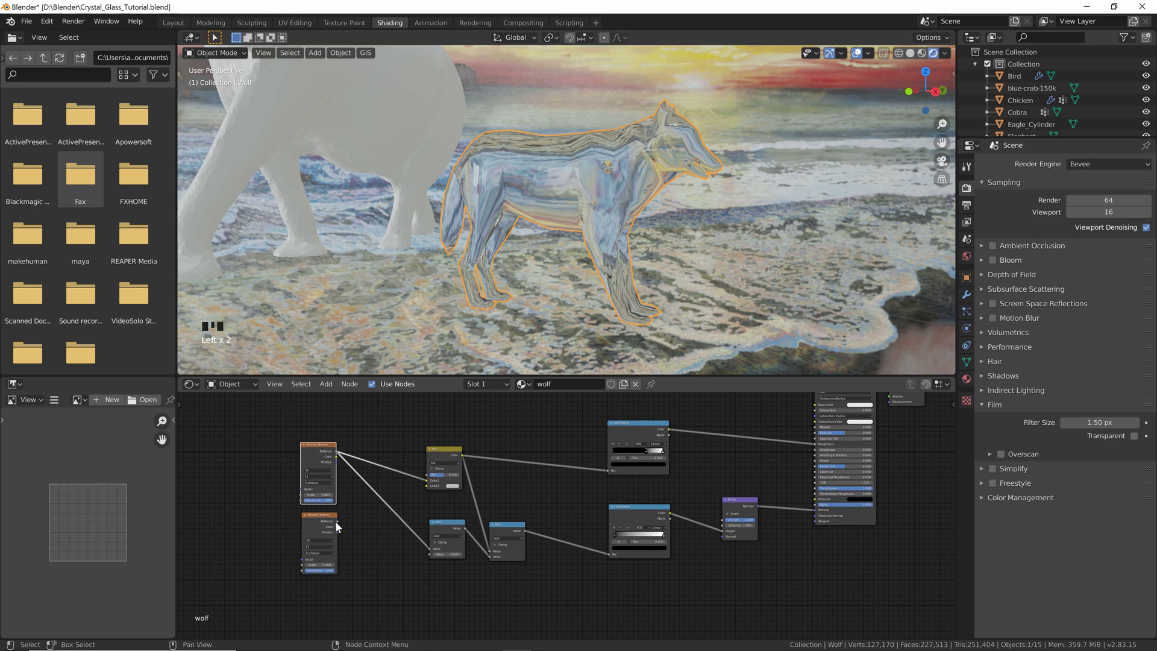
drag(336, 520, 427, 485)
drag(338, 525, 429, 554)
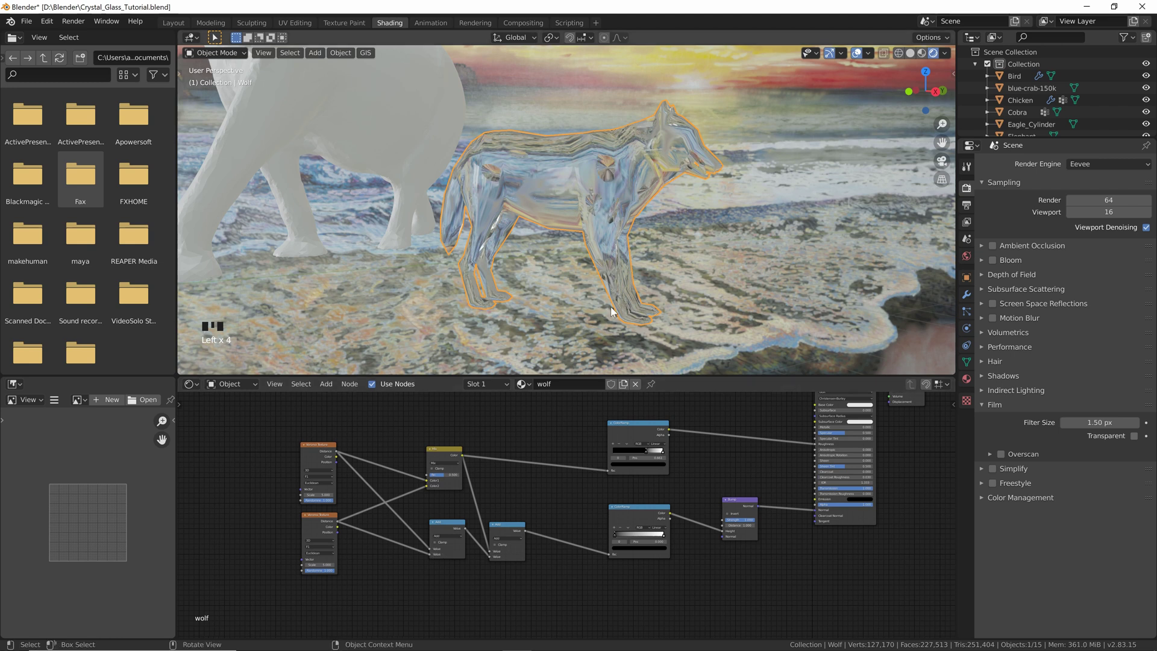
mouse_move(593, 166)
middle_down()
mouse_move(624, 182)
mouse_move(581, 182)
mouse_move(610, 176)
middle_up()
scroll(597, 166, up, 2)
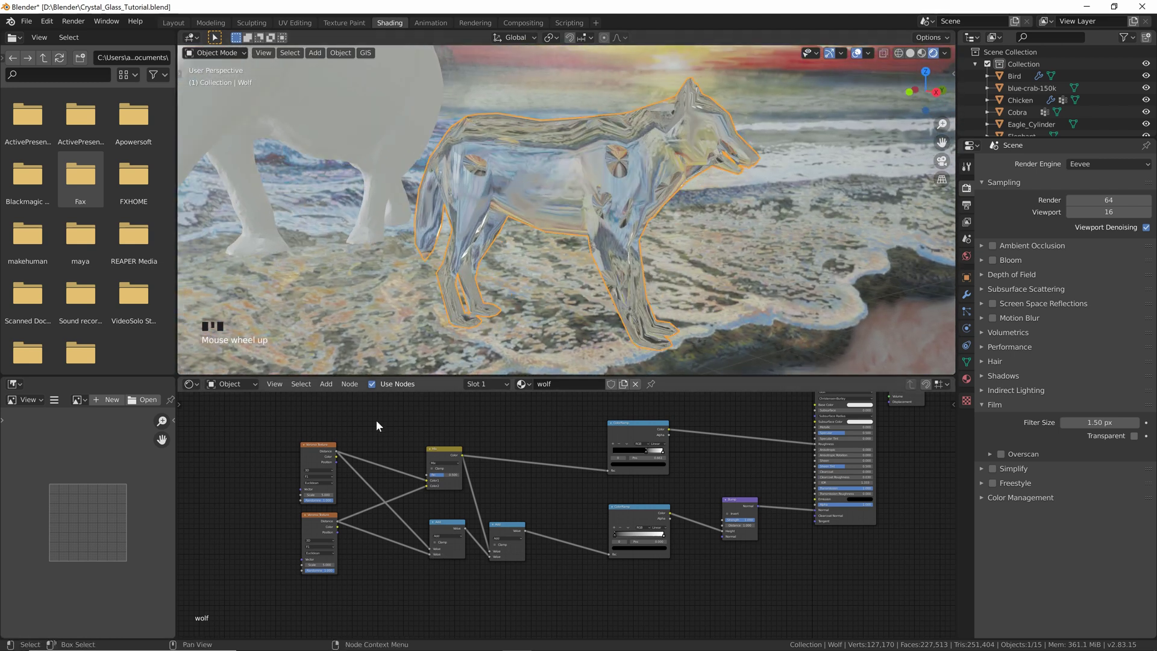
- Switch both Voronoi textures from F1 to Distance To Edge
click(323, 475)
click(327, 498)
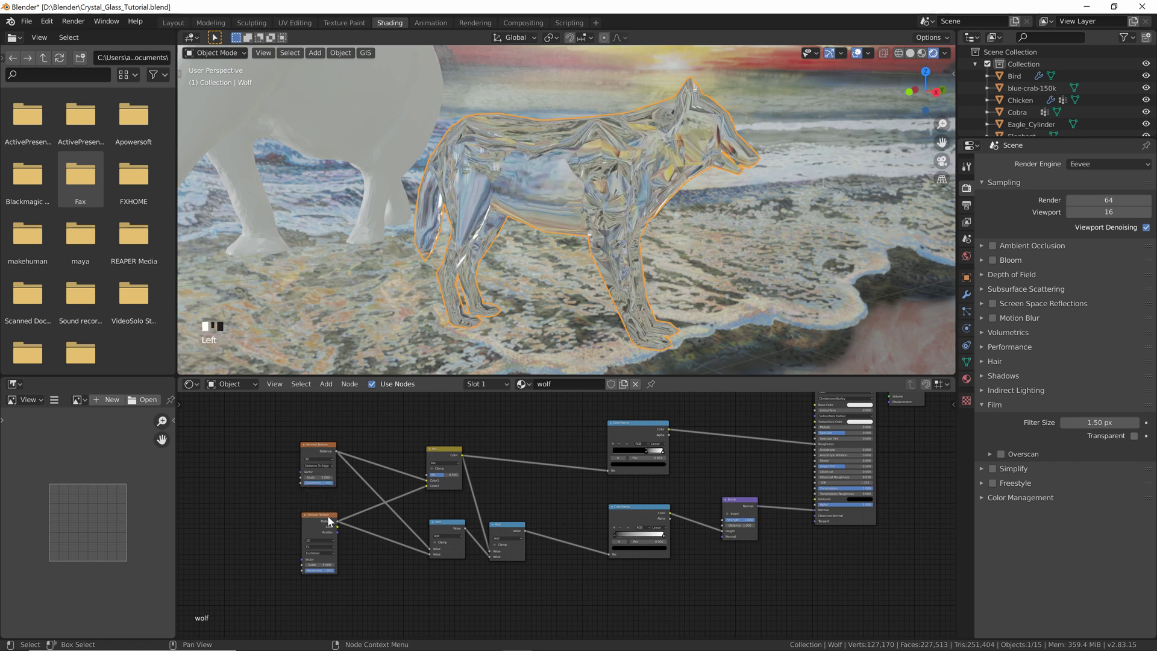
click(321, 545)
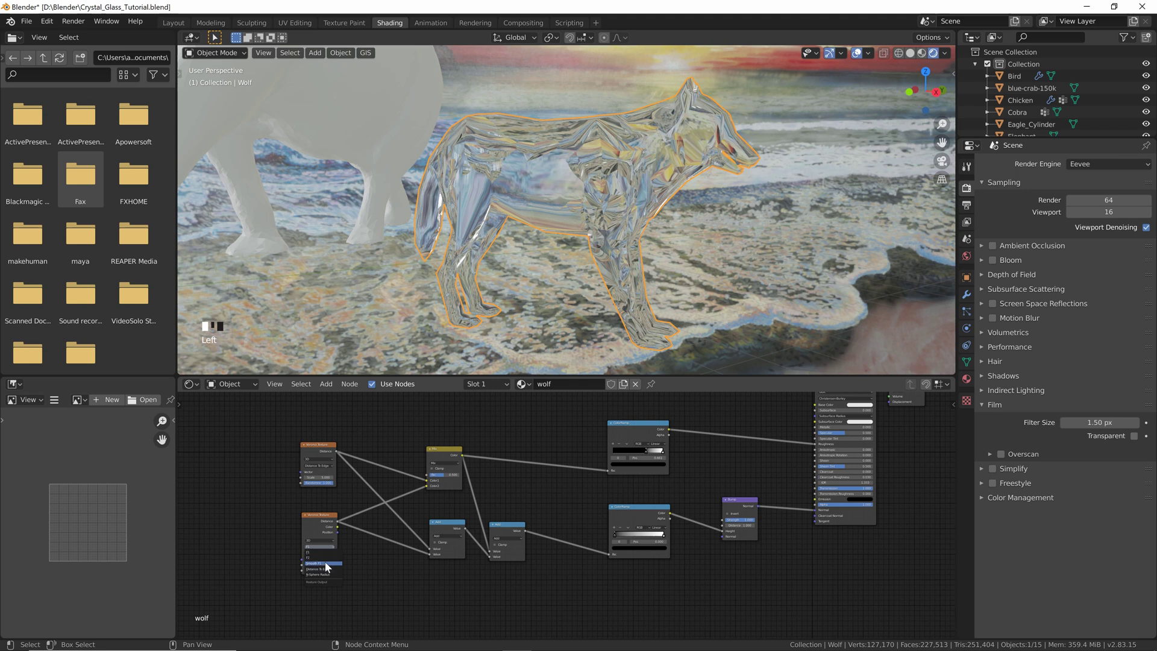
click(325, 568)
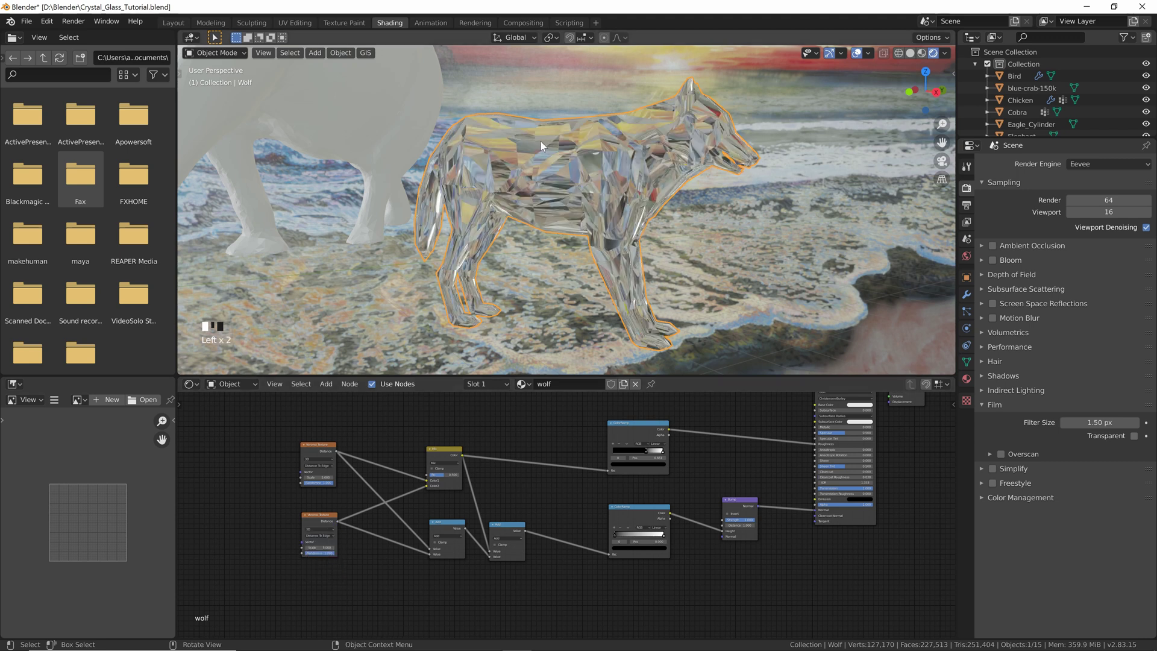
- Raise the Voronoi scales to about 7.7 (upper) and 18.9 (lower)
middle_drag(576, 158, 594, 136)
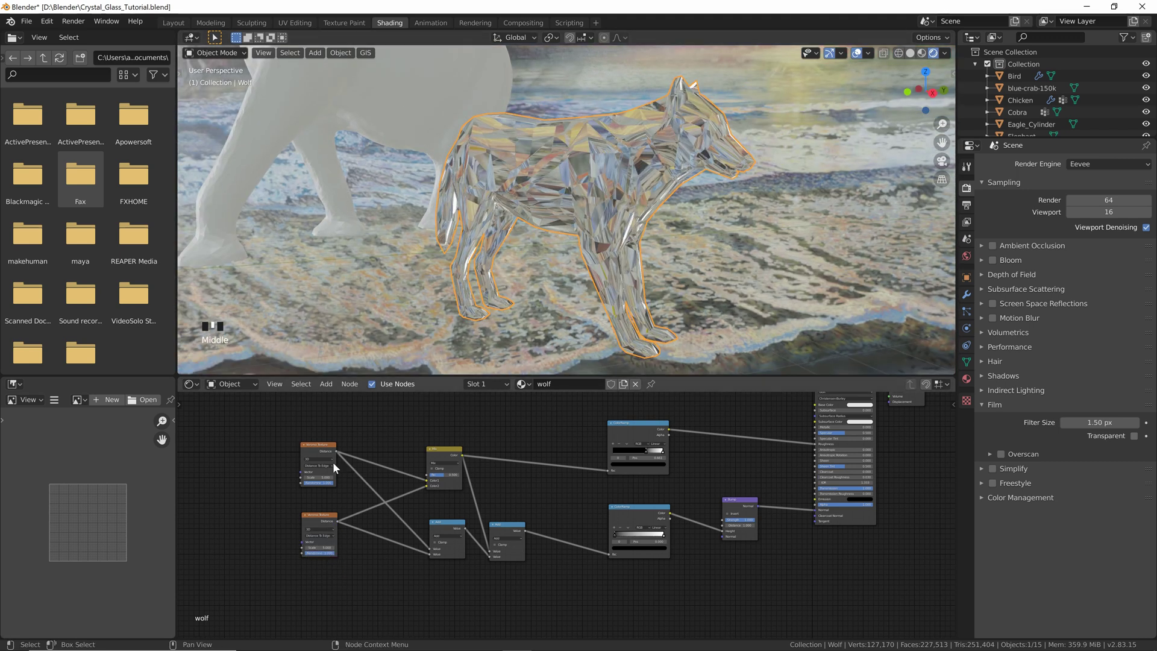
drag(317, 478, 350, 477)
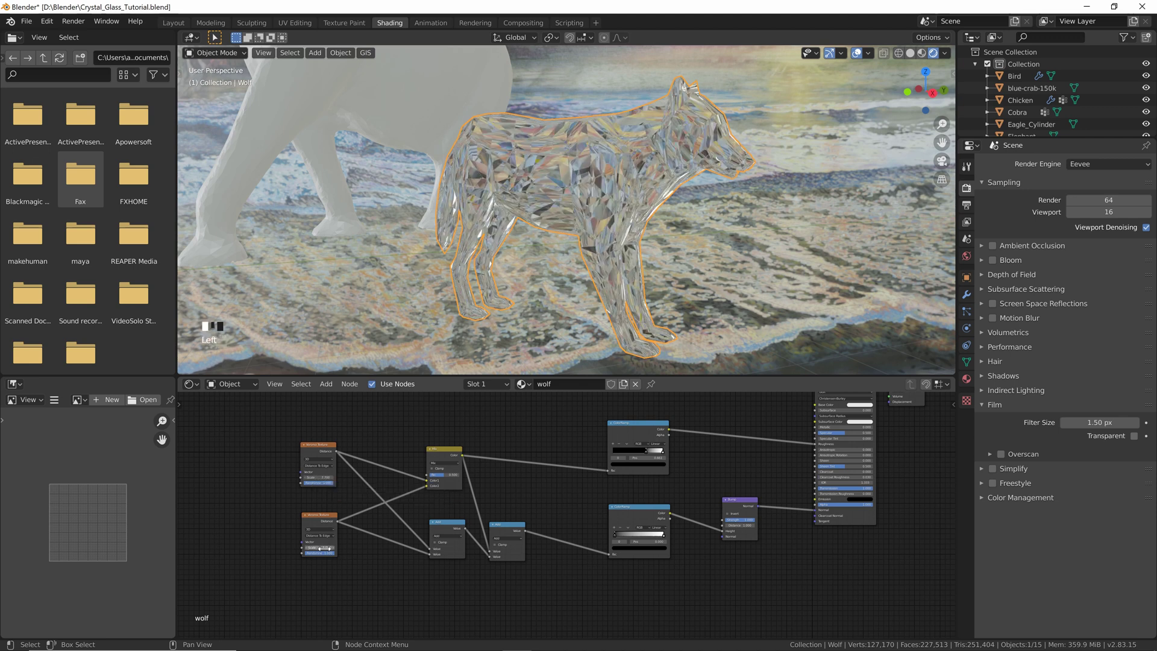
mouse_move(319, 547)
mouse_down()
mouse_move(349, 547)
mouse_move(324, 547)
mouse_up()
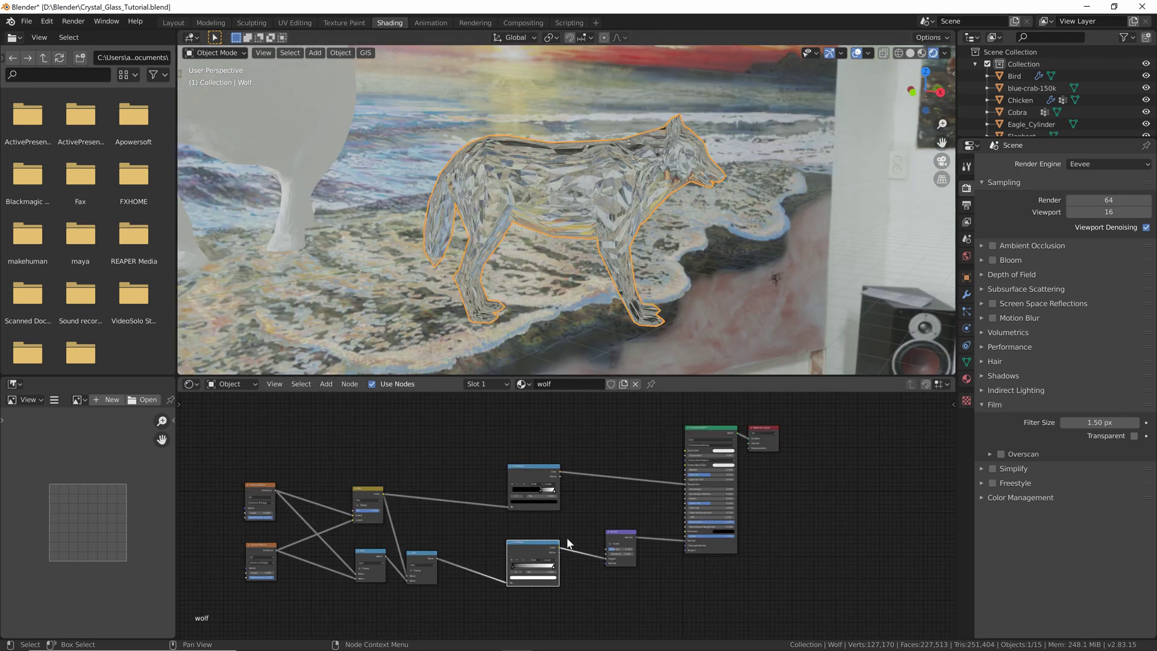
- Move the Bump ColorRamp's white stop to 0.650
scroll(566, 545, up, 1)
middle_drag(566, 550, 569, 479)
scroll(560, 471, up, 1)
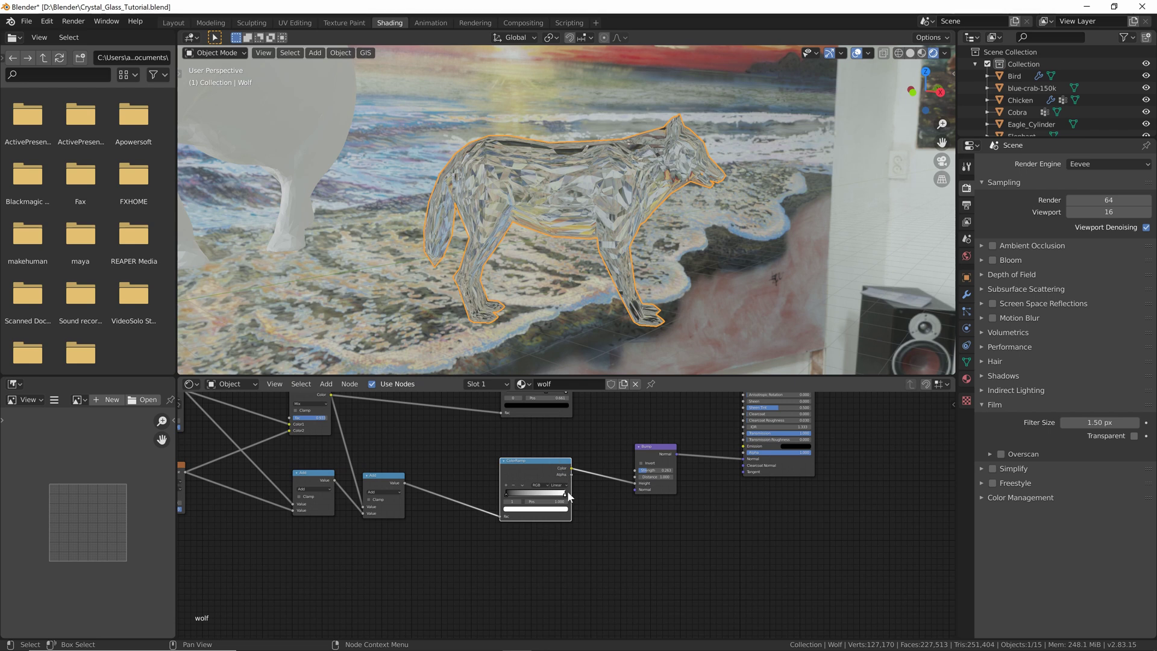
mouse_move(566, 493)
mouse_down()
mouse_move(511, 494)
mouse_move(545, 491)
mouse_move(577, 462)
mouse_up()
- Frame all nodes and raise the Mix node's Fac to about 0.85
scroll(595, 443, down, 1)
middle_drag(595, 442, 571, 467)
key(Home)
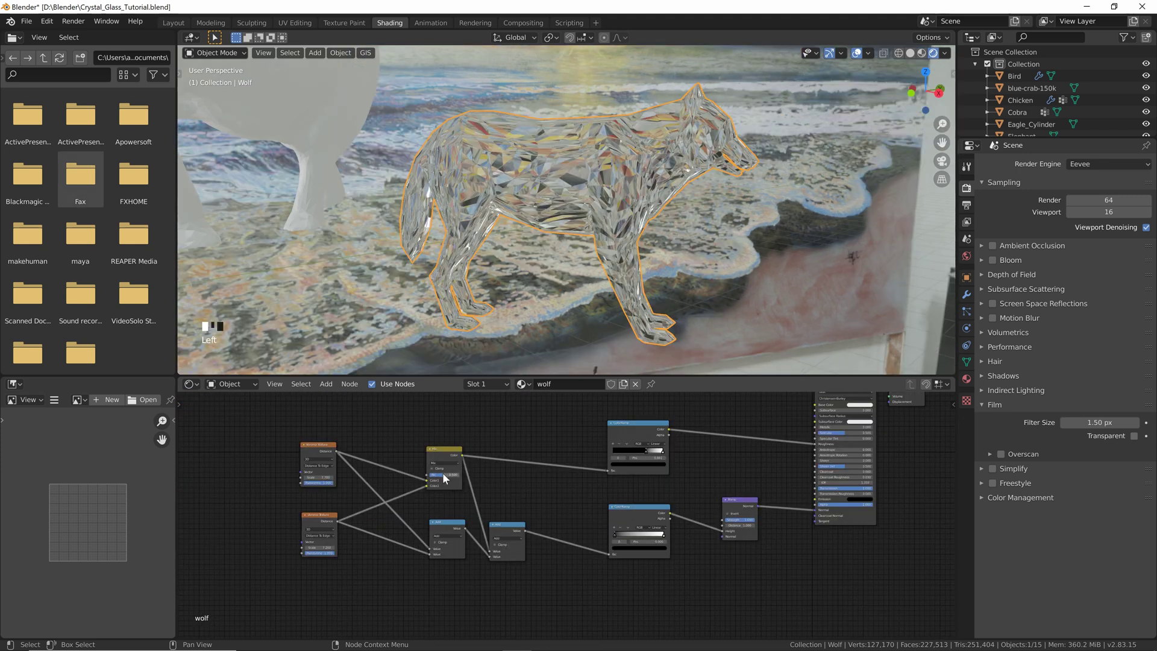
drag(442, 472, 457, 472)
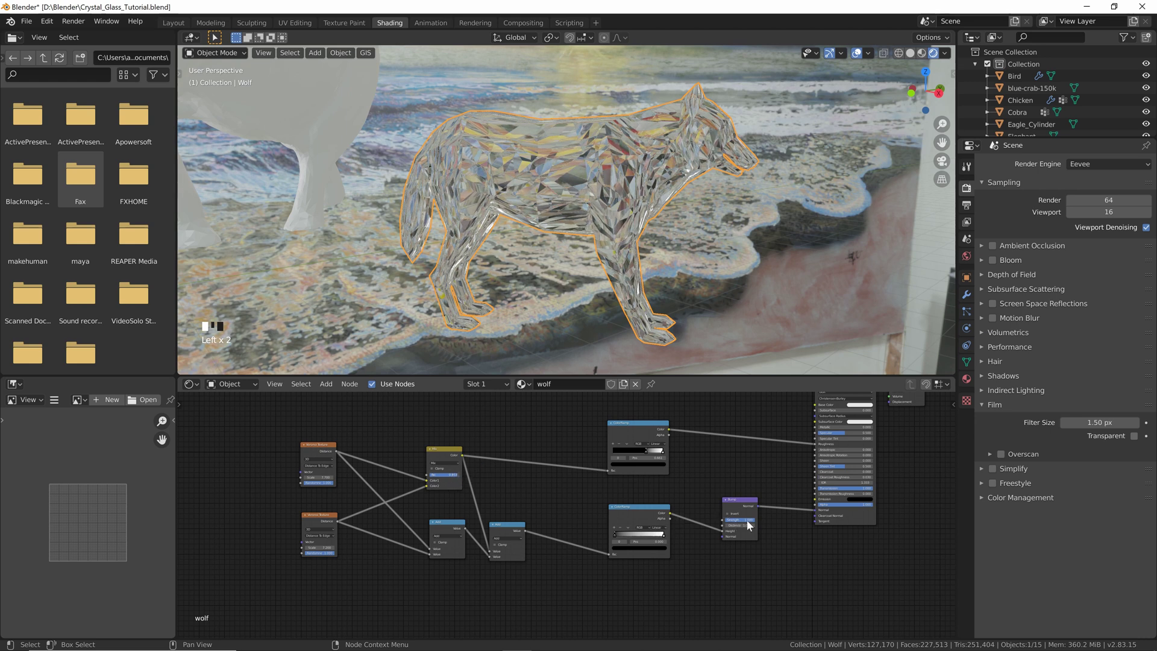
- Lower Bump Strength to about 0.19 and raise the top Voronoi scale to about 62.6
drag(744, 518, 719, 527)
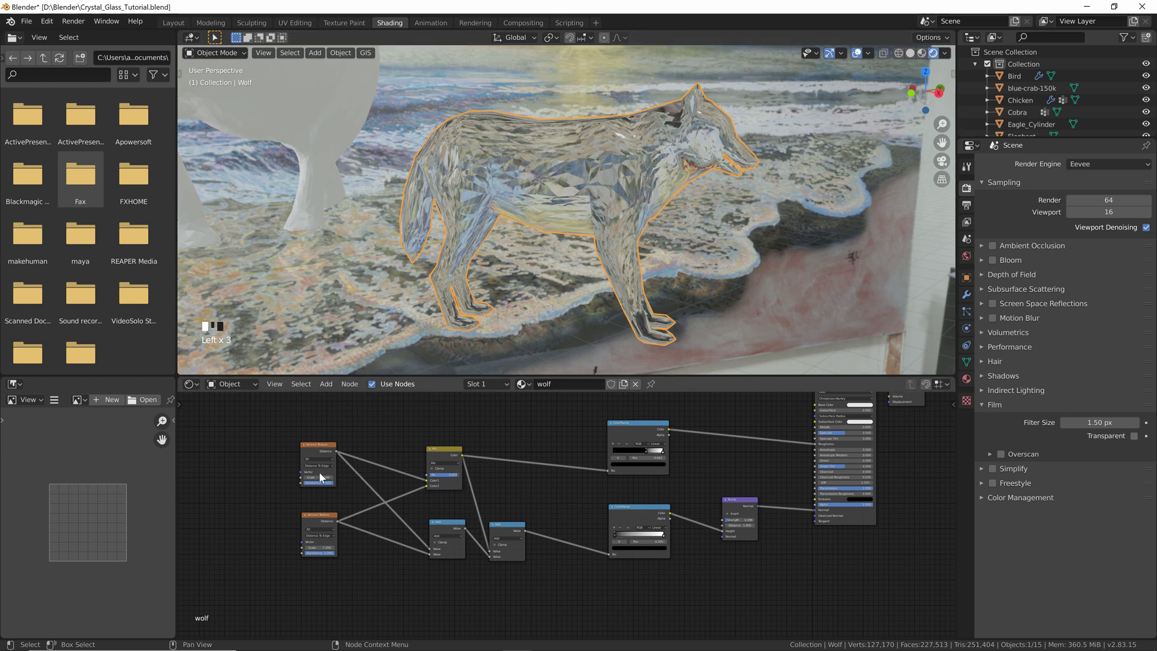
drag(319, 477, 482, 486)
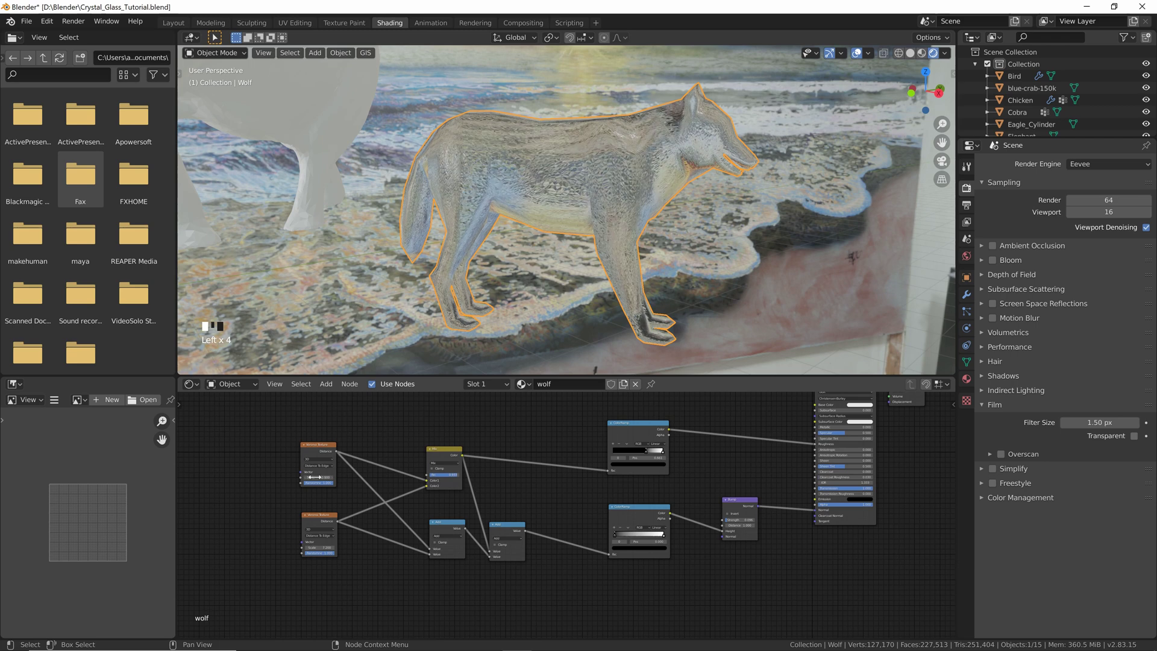
middle_drag(593, 168, 631, 171)
scroll(649, 150, up, 2)
scroll(649, 150, down, 2)
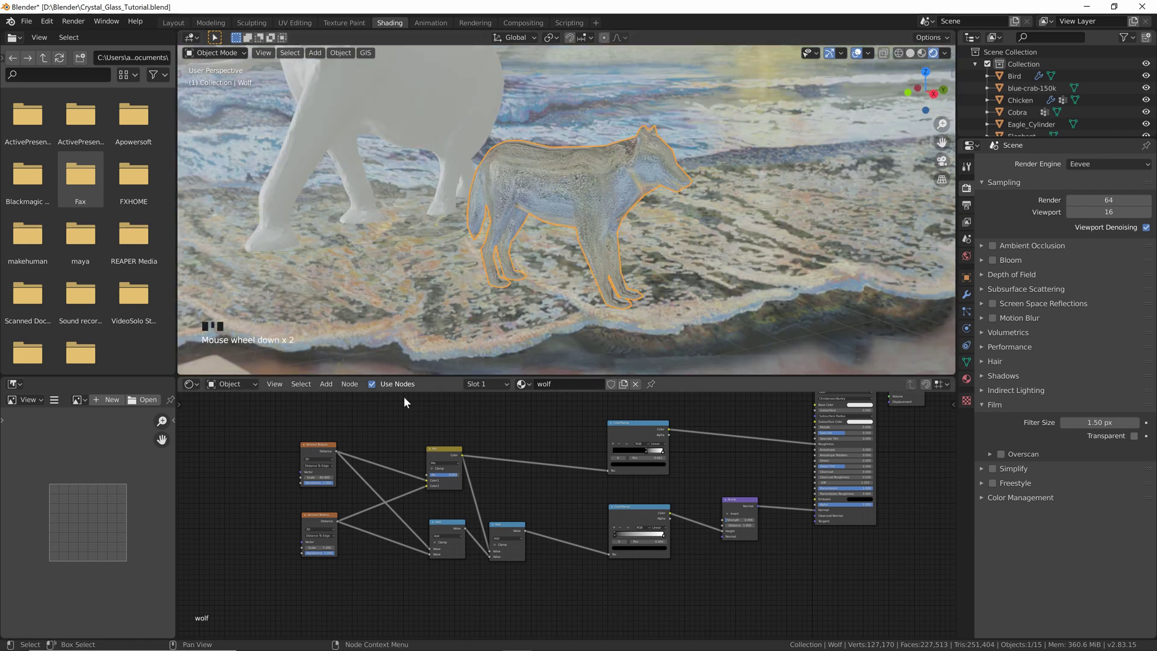
click(319, 476)
key(Return)
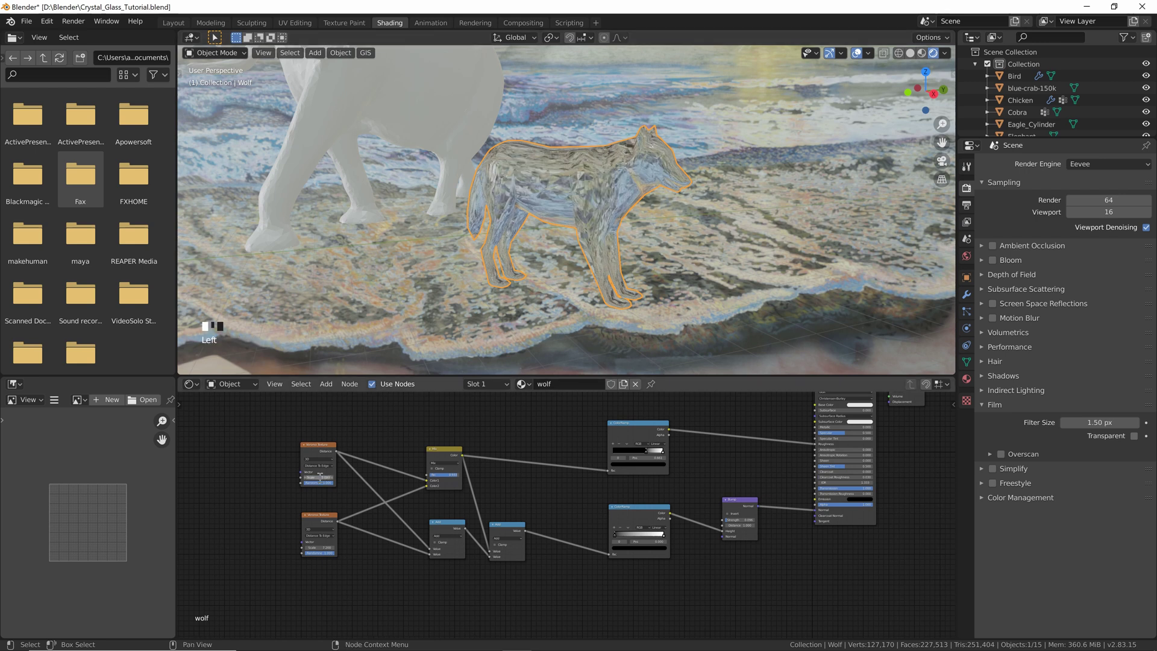
- Shift the node graph to make room for a new node
middle_drag(710, 454, 602, 527)
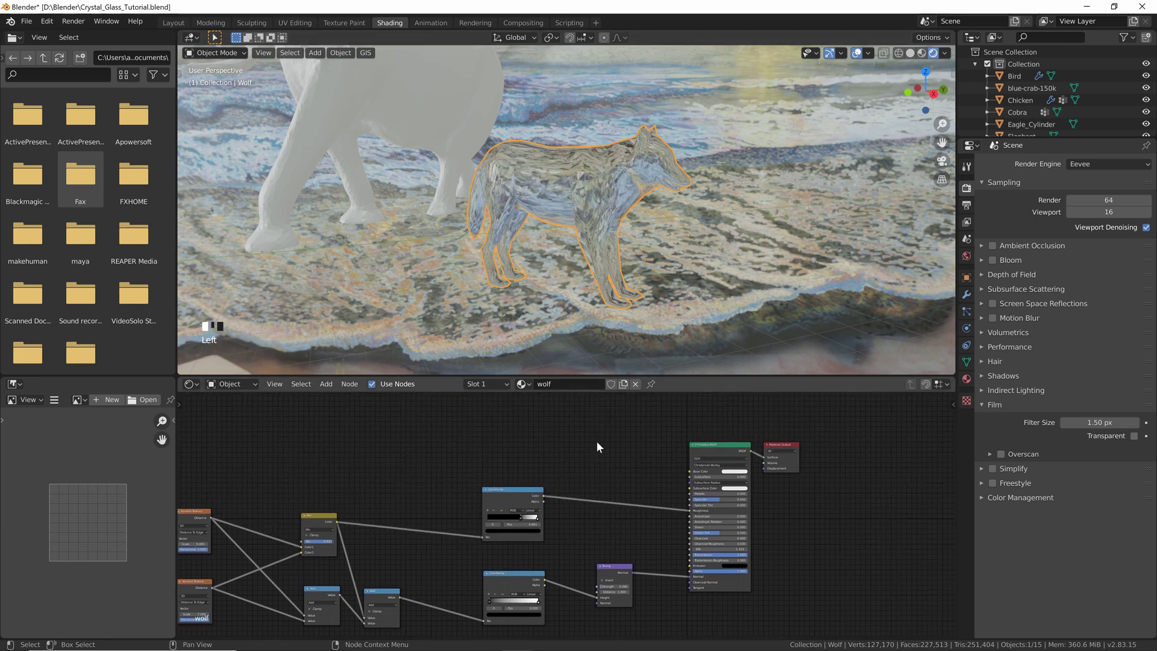
middle_drag(581, 428, 586, 436)
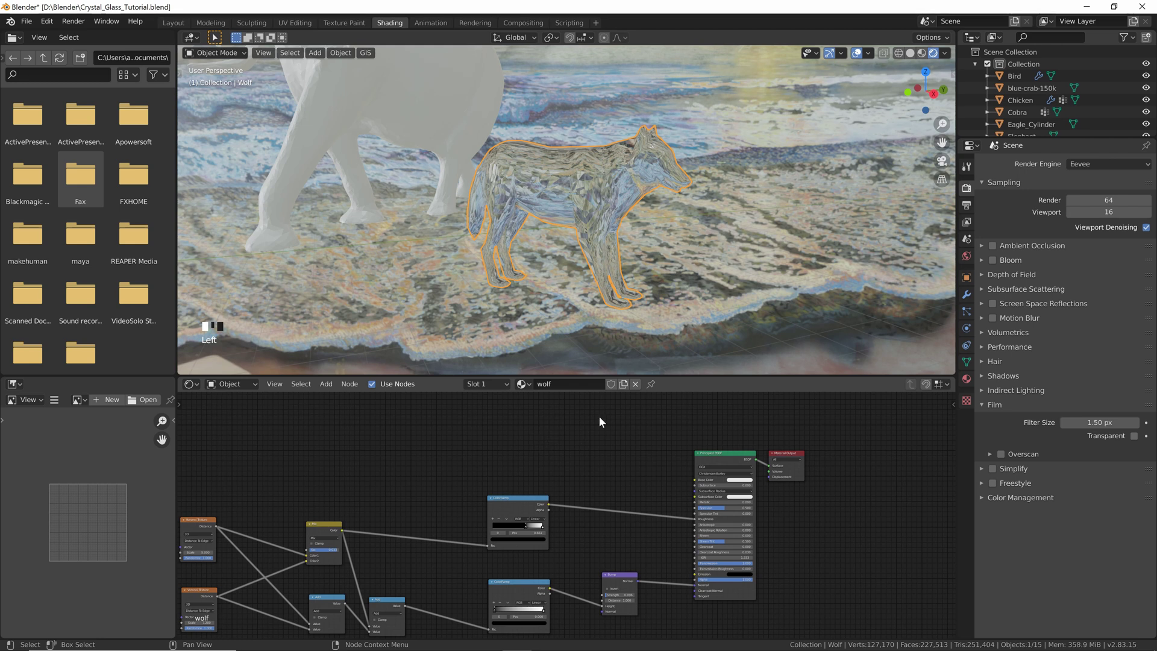
click(740, 479)
middle_drag(583, 443, 574, 439)
key(shift+a)
- Add a MixRGB node and connect its colour to the Principled BSDF Base Color
click(576, 390)
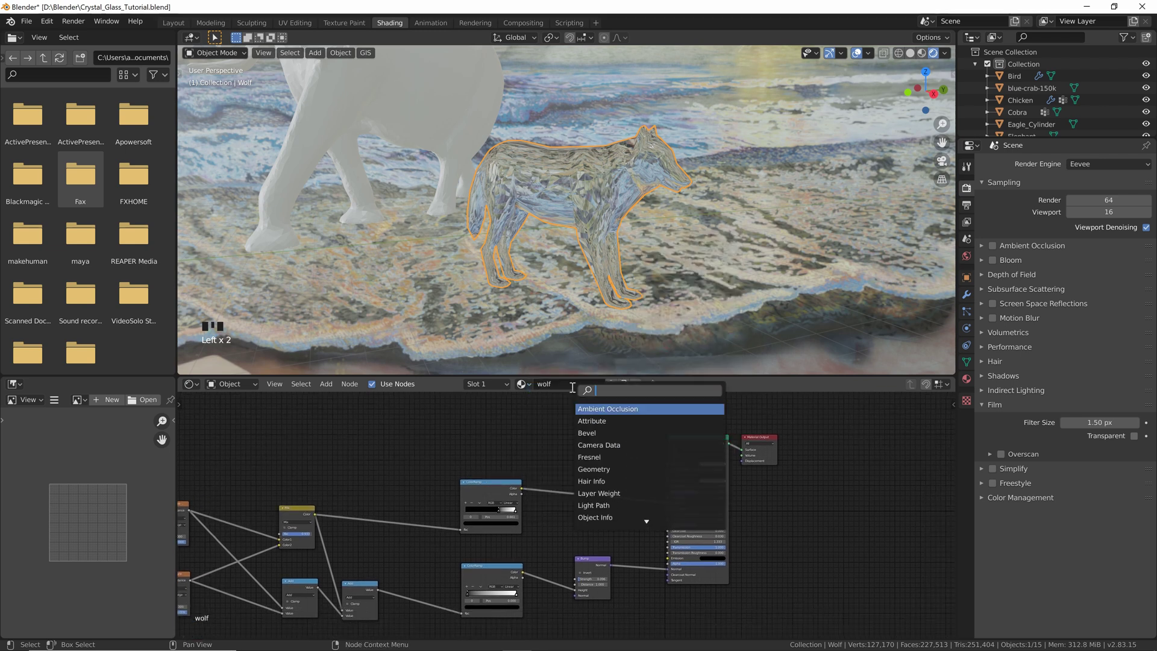
text(rgb)
click(590, 421)
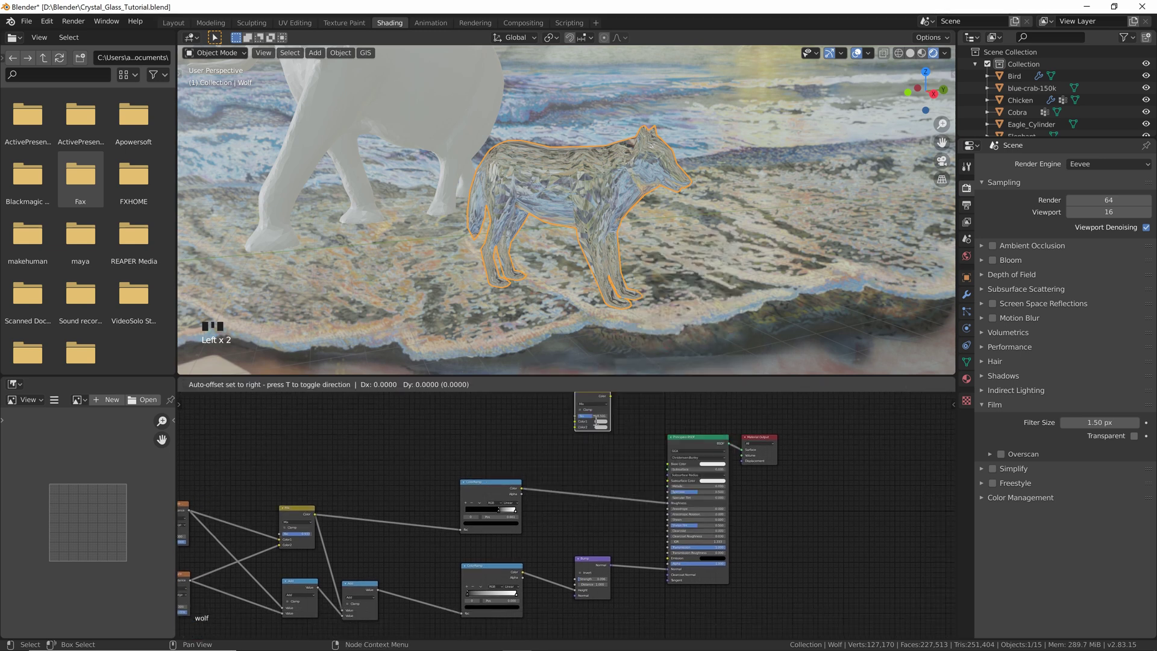
drag(582, 415, 602, 424)
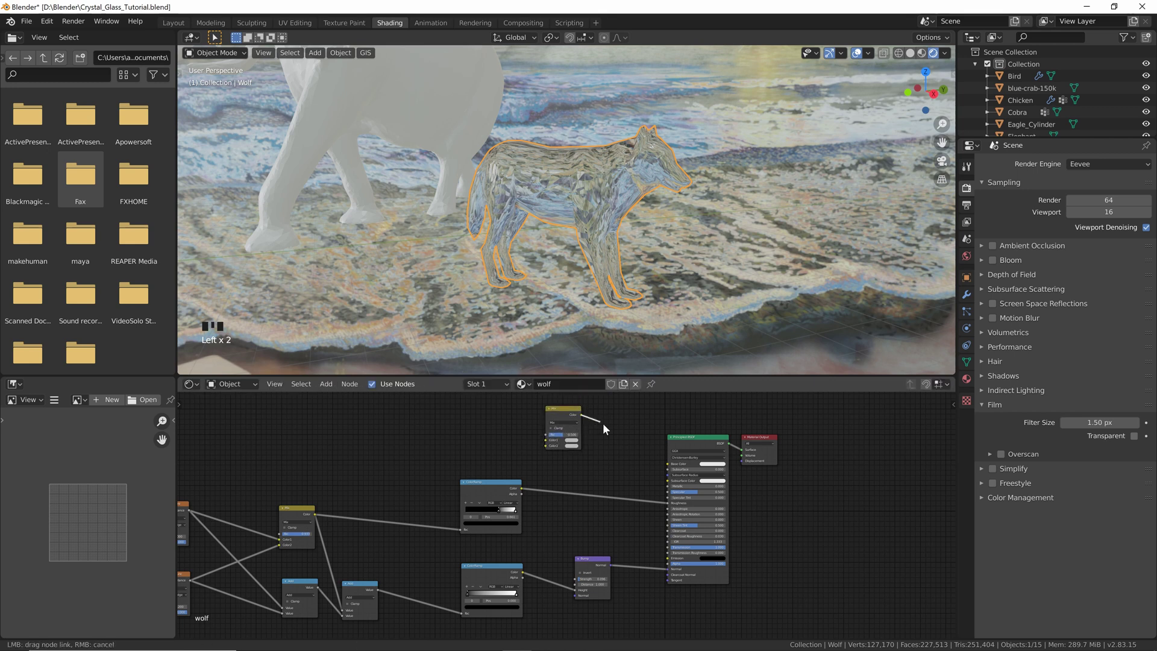
drag(645, 458, 667, 464)
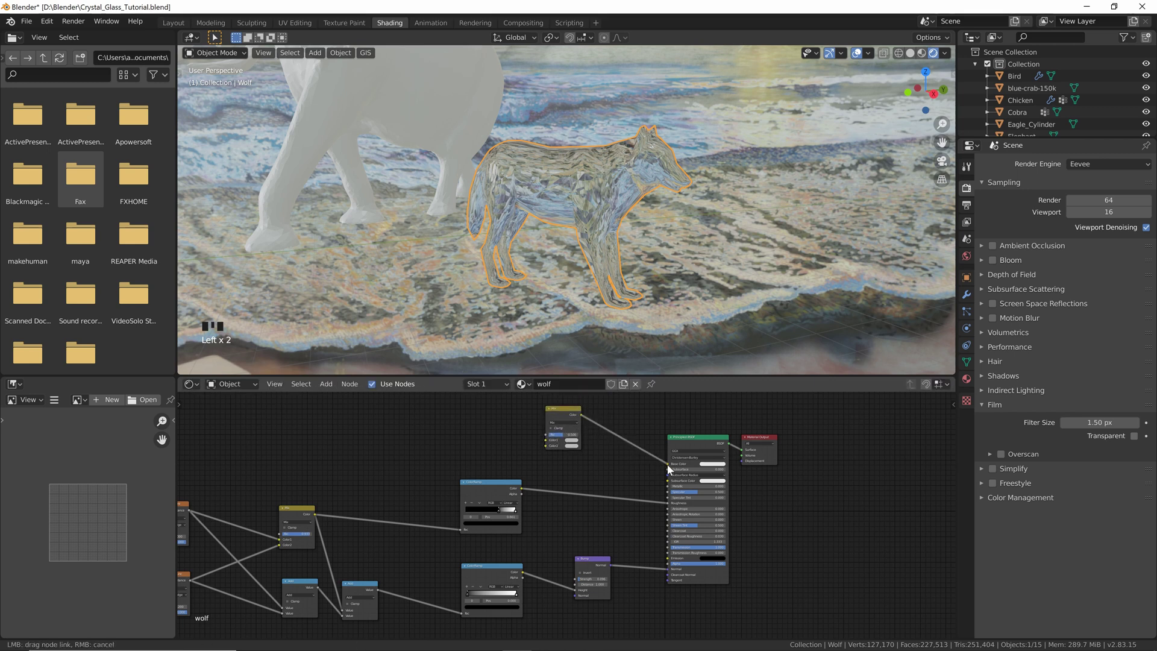
- Set the Mix colours to red and blue with Fac 0.579
click(571, 445)
click(591, 390)
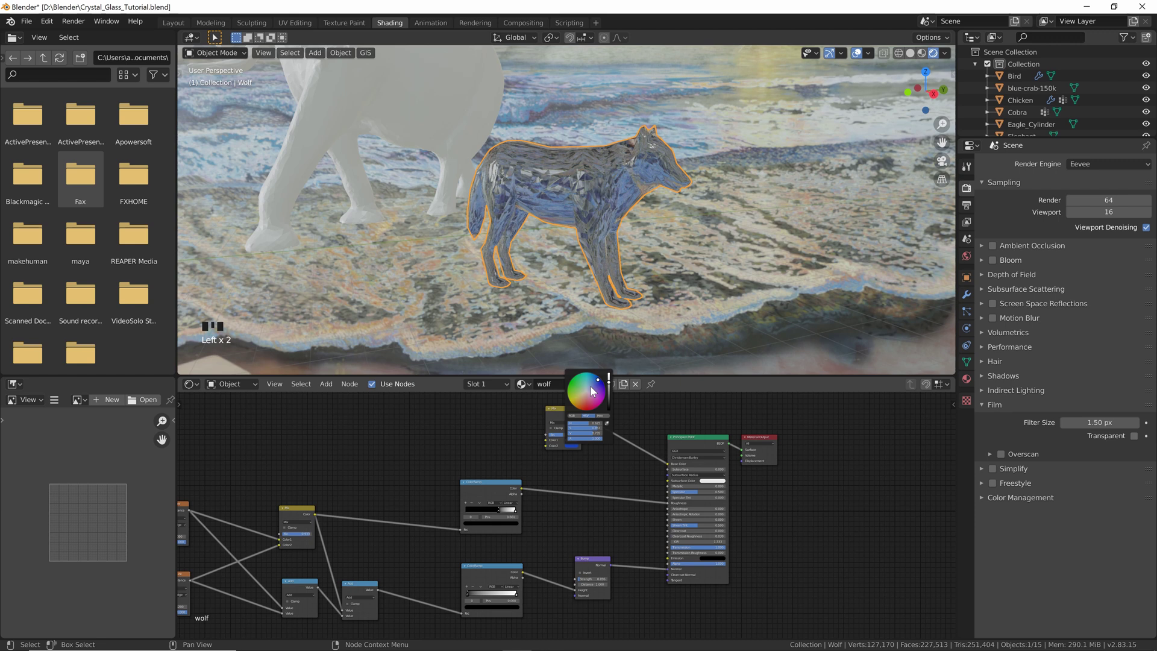
click(572, 440)
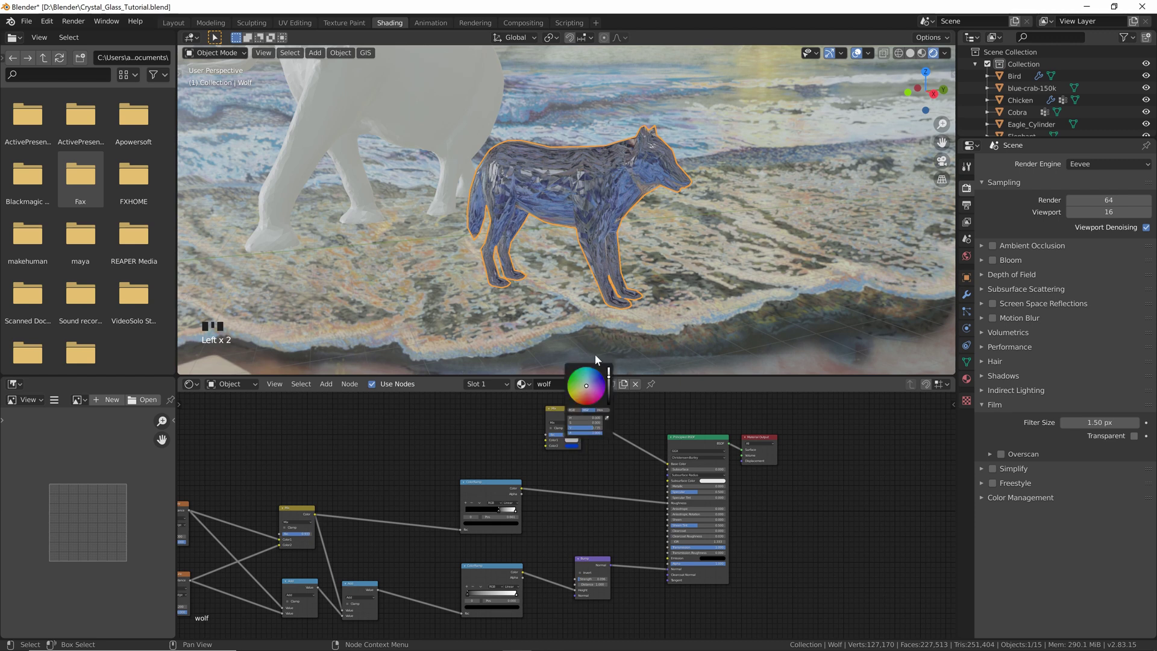
click(584, 404)
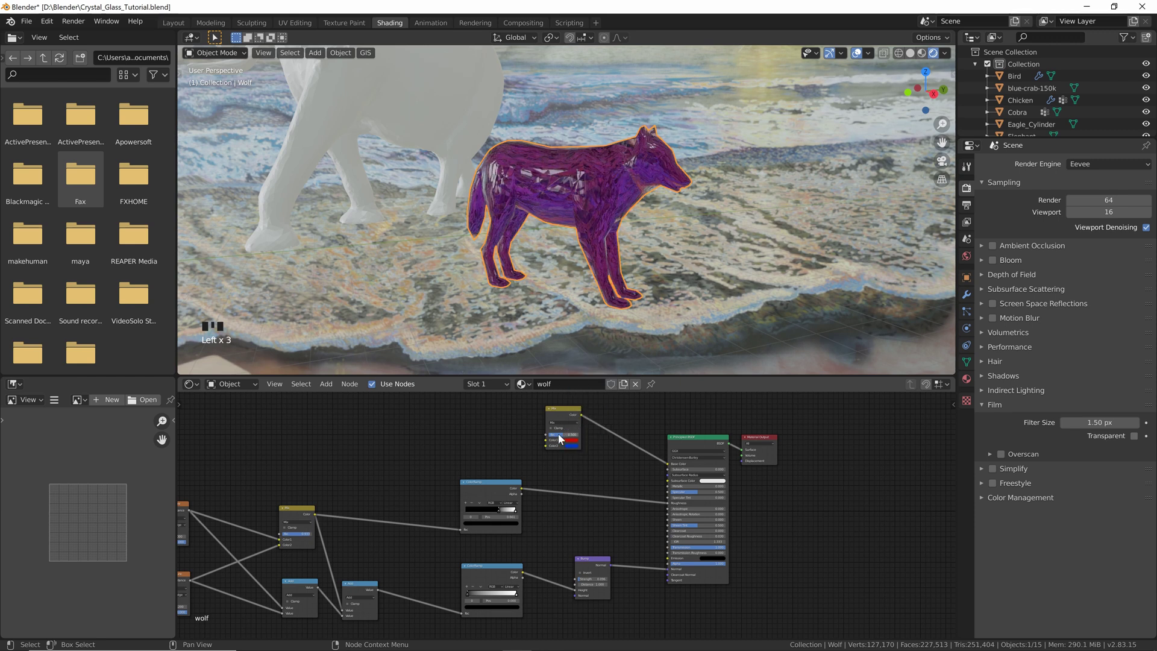
drag(559, 435, 562, 439)
middle_drag(504, 420, 504, 444)
key(shift+a)
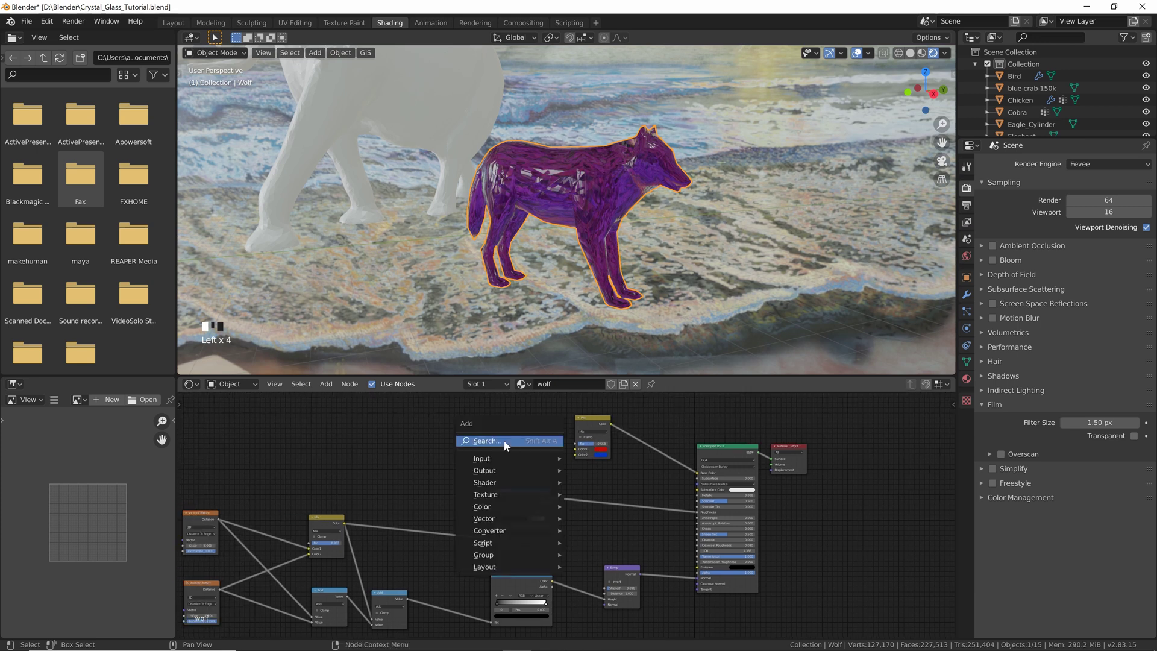
- Add a Bright/Contrast node and link its output into the colour Mix Fac
click(504, 440)
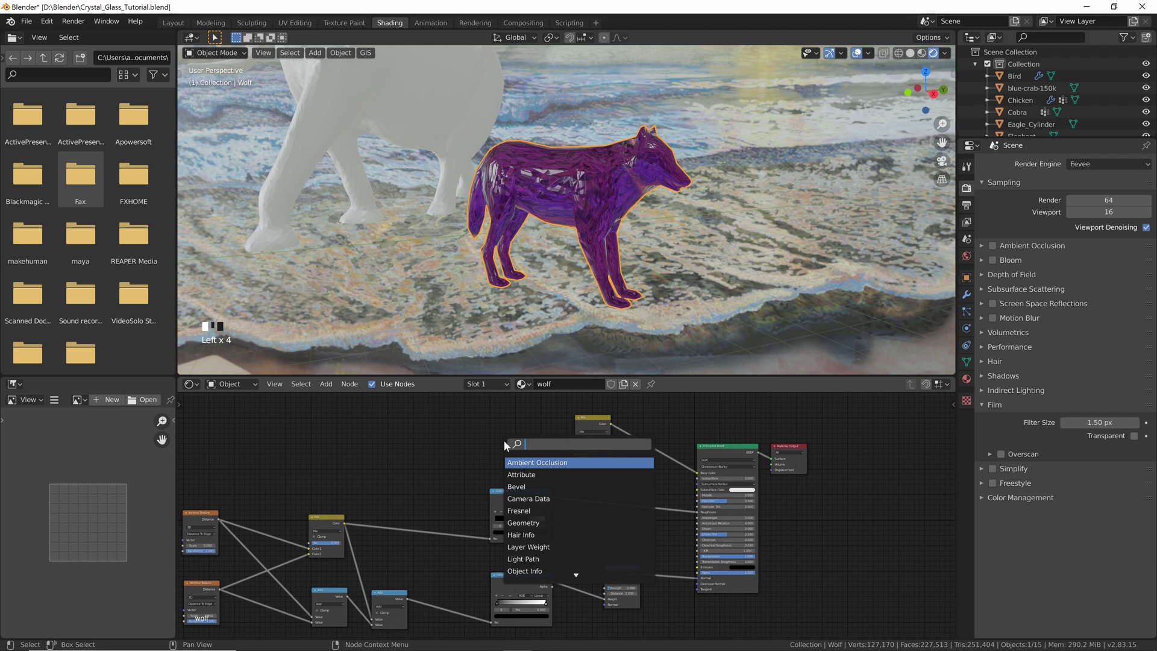
text(br)
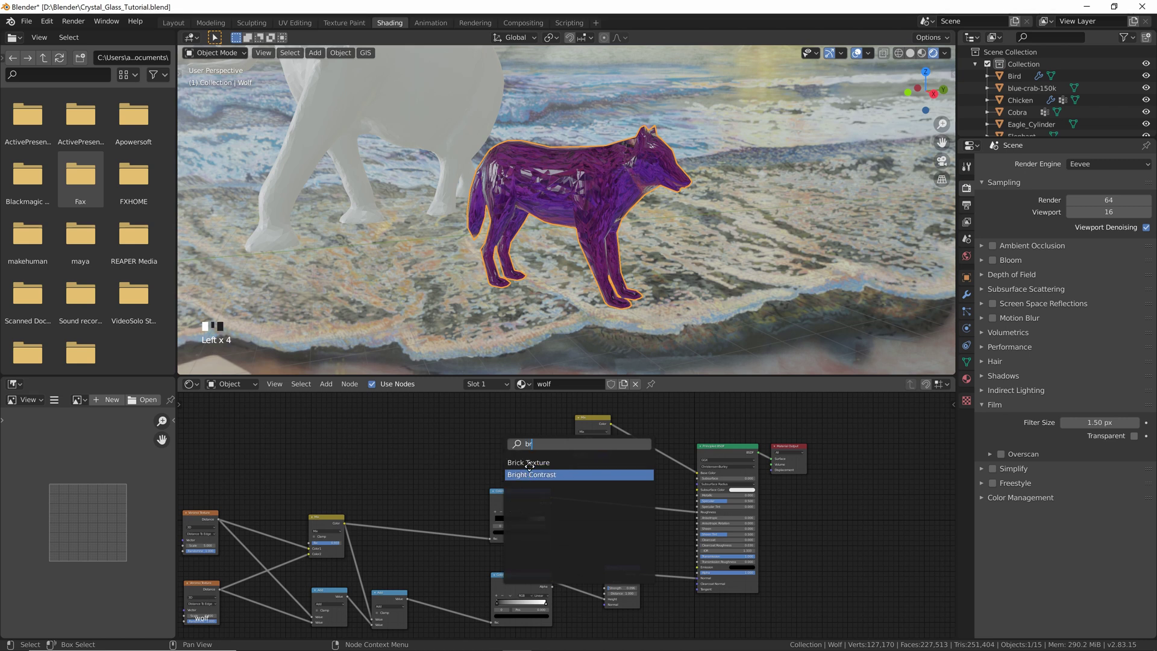
key(Return)
click(533, 433)
drag(533, 426, 576, 443)
- Add a Gradient Texture feeding Bright/Contrast, with texture coordinate and mapping nodes via Ctrl+T
key(shift+a)
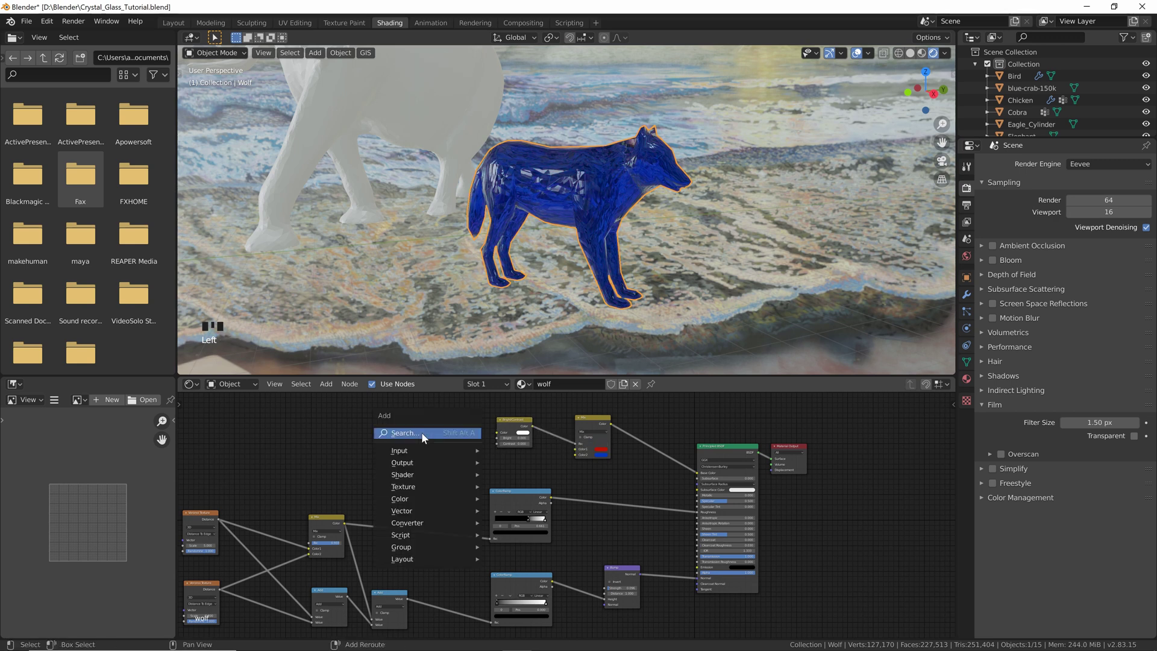
click(422, 432)
text(grad)
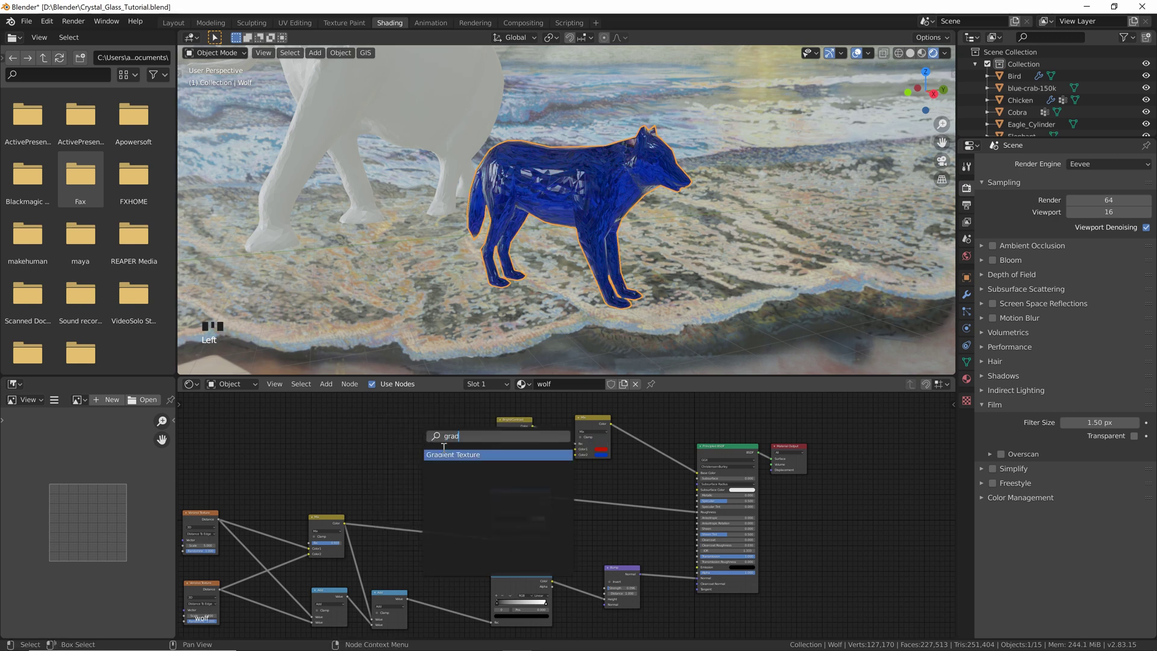
click(445, 454)
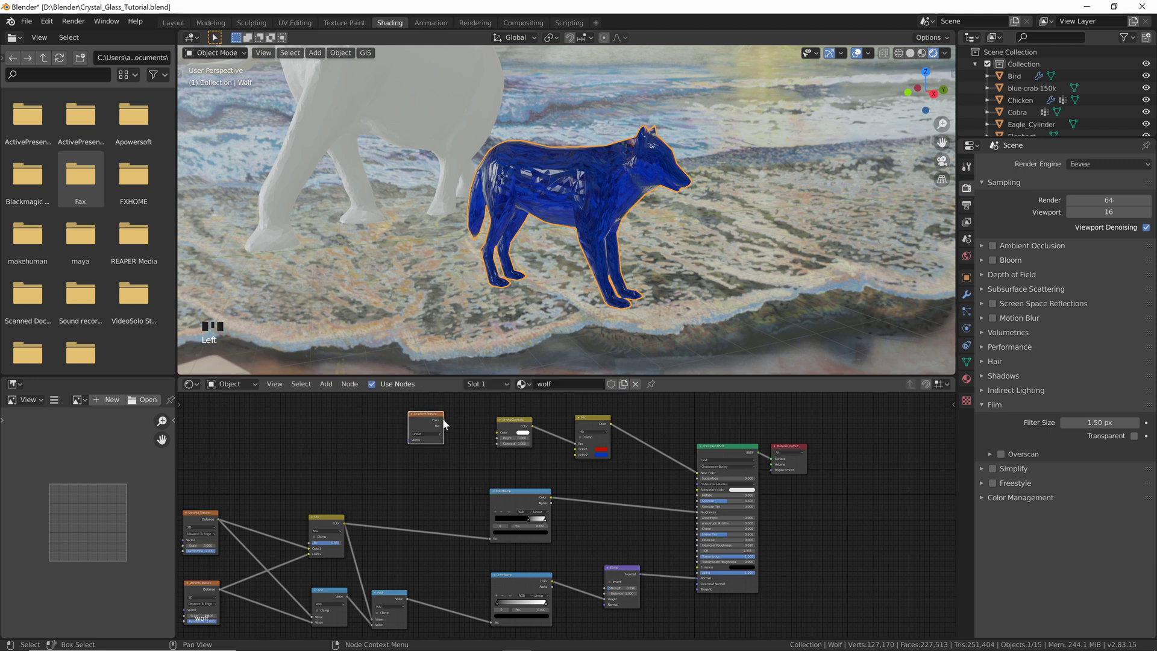
mouse_move(442, 418)
mouse_down()
mouse_move(496, 433)
mouse_move(447, 427)
mouse_up()
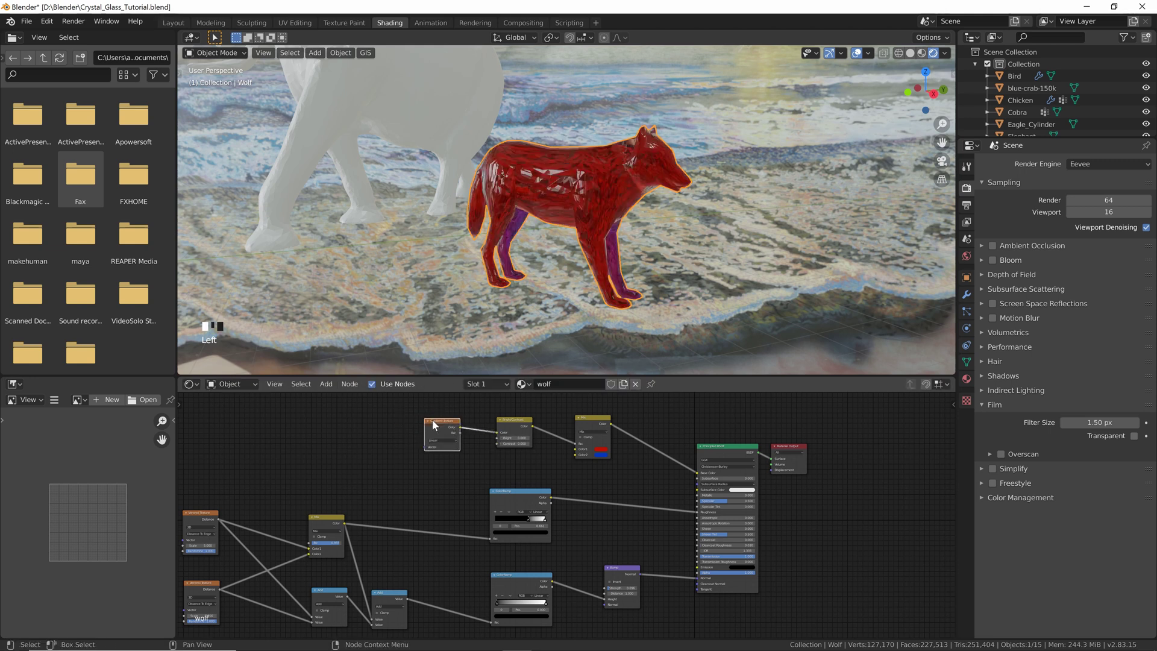
key(ctrl+t)
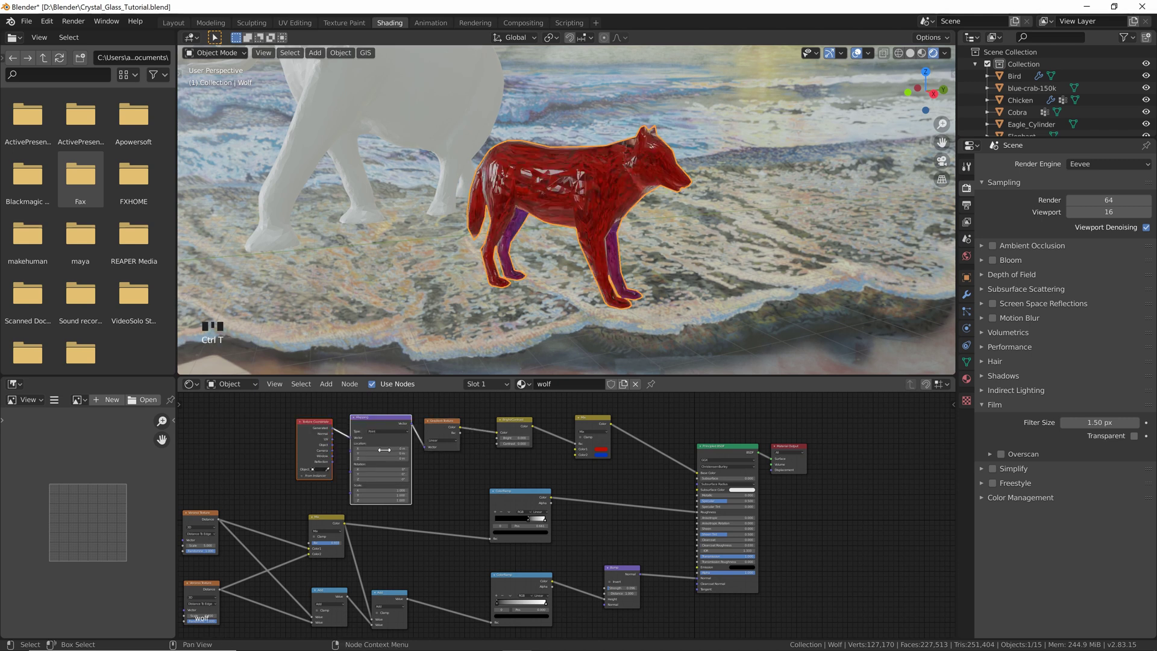
- Rotate the gradient mapping 90° on Z, shift its X location, and set contrast to 13
click(391, 479)
text(90)
key(Return)
click(407, 449)
click(408, 449)
click(407, 449)
click(407, 449)
click(408, 448)
click(408, 449)
click(407, 448)
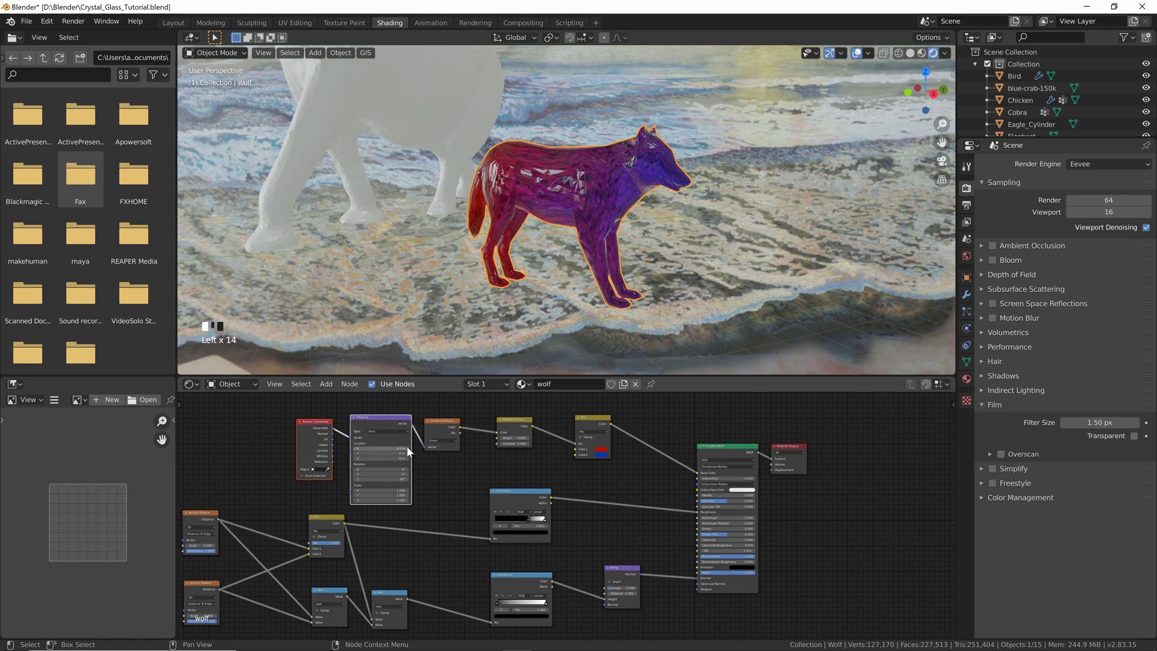
click(407, 449)
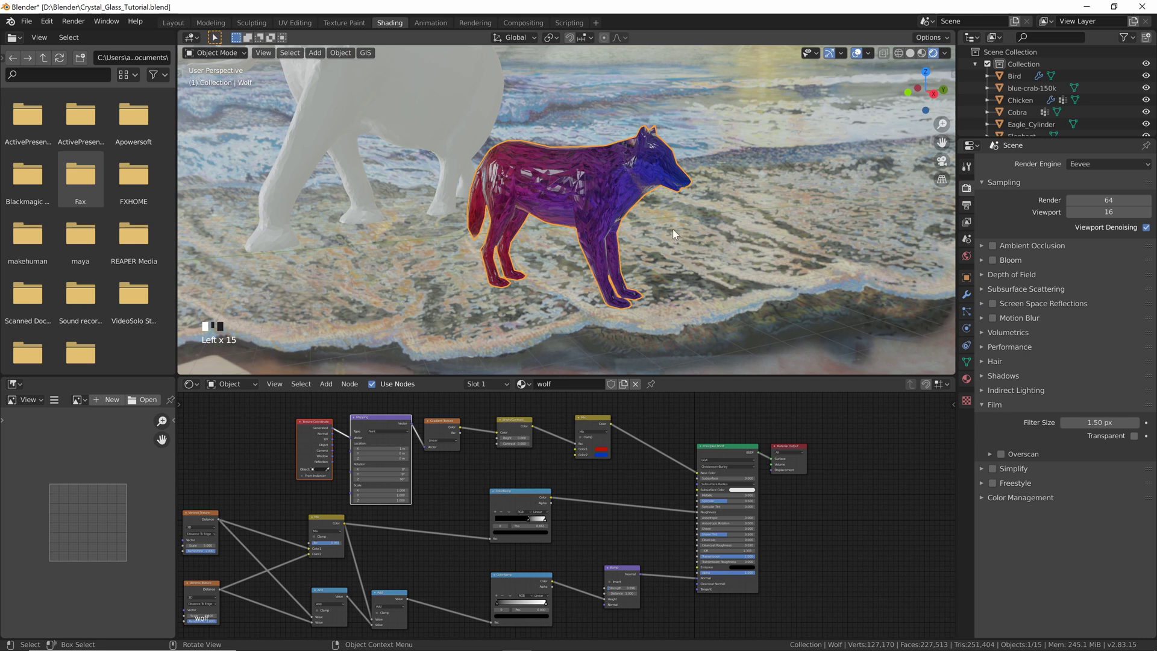
mouse_move(512, 445)
mouse_down()
mouse_move(629, 444)
mouse_move(428, 461)
mouse_move(547, 458)
mouse_move(512, 461)
mouse_move(521, 460)
mouse_up()
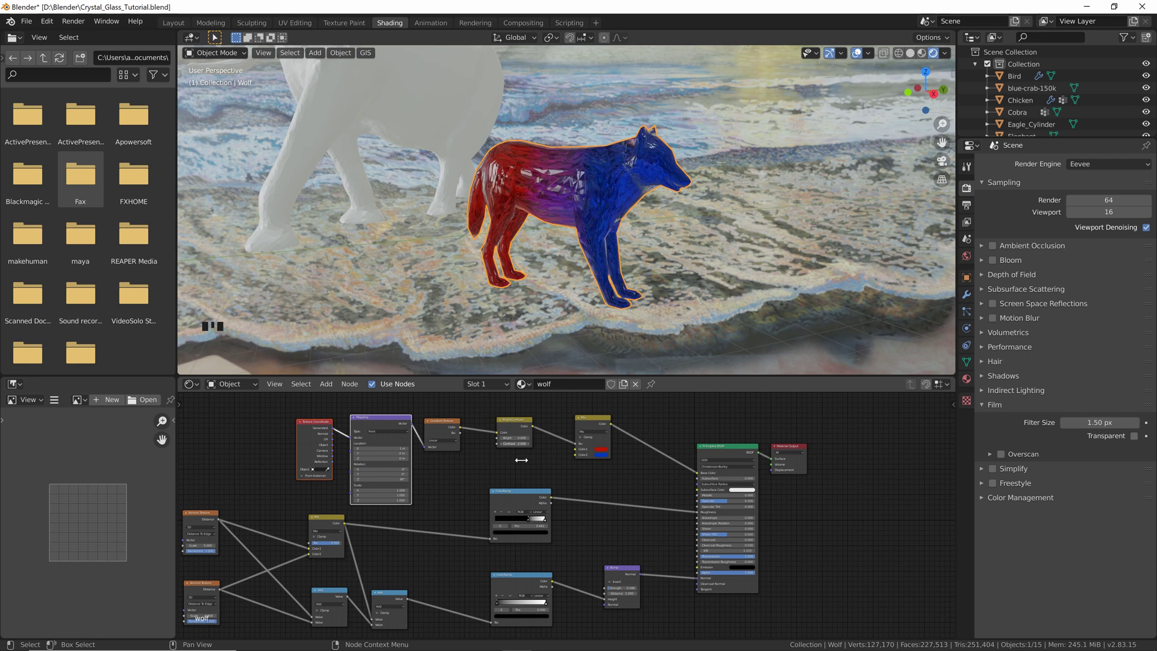
scroll(587, 209, down, 5)
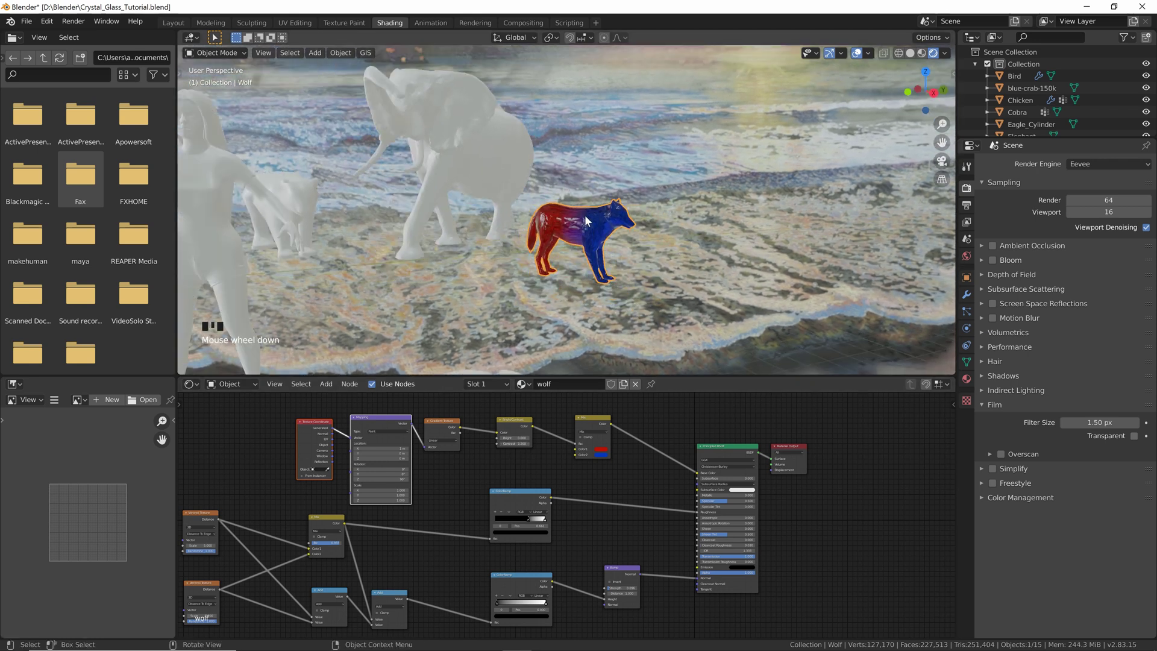
- Assign the wolf's crystal material to the elephant
click(488, 153)
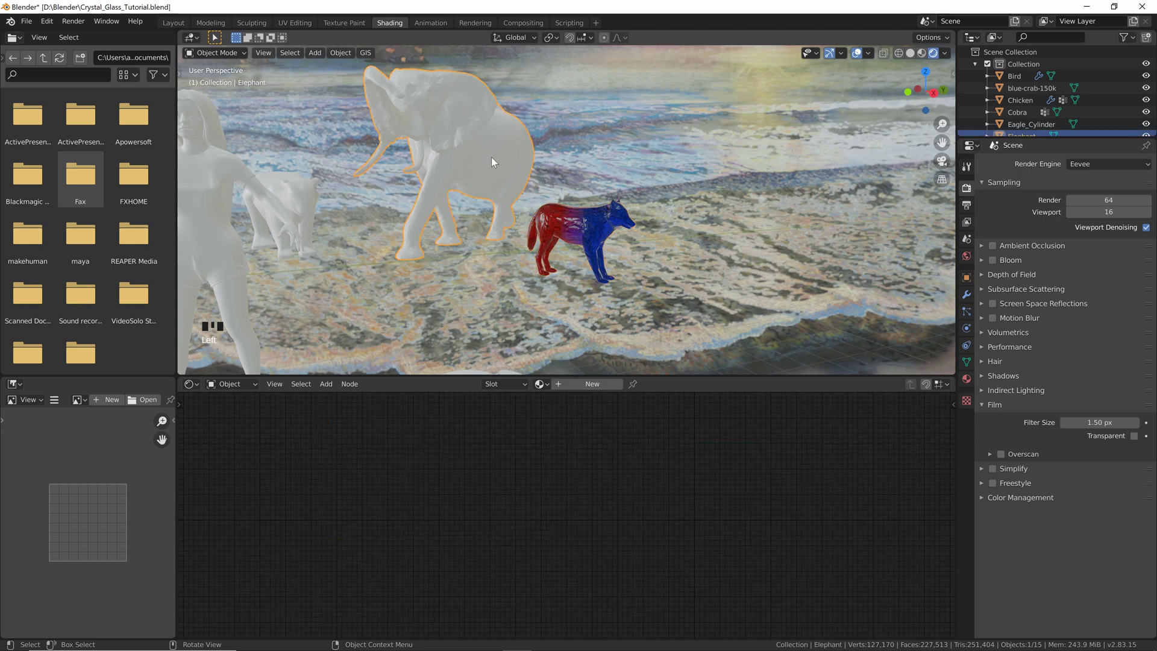
click(542, 383)
click(565, 427)
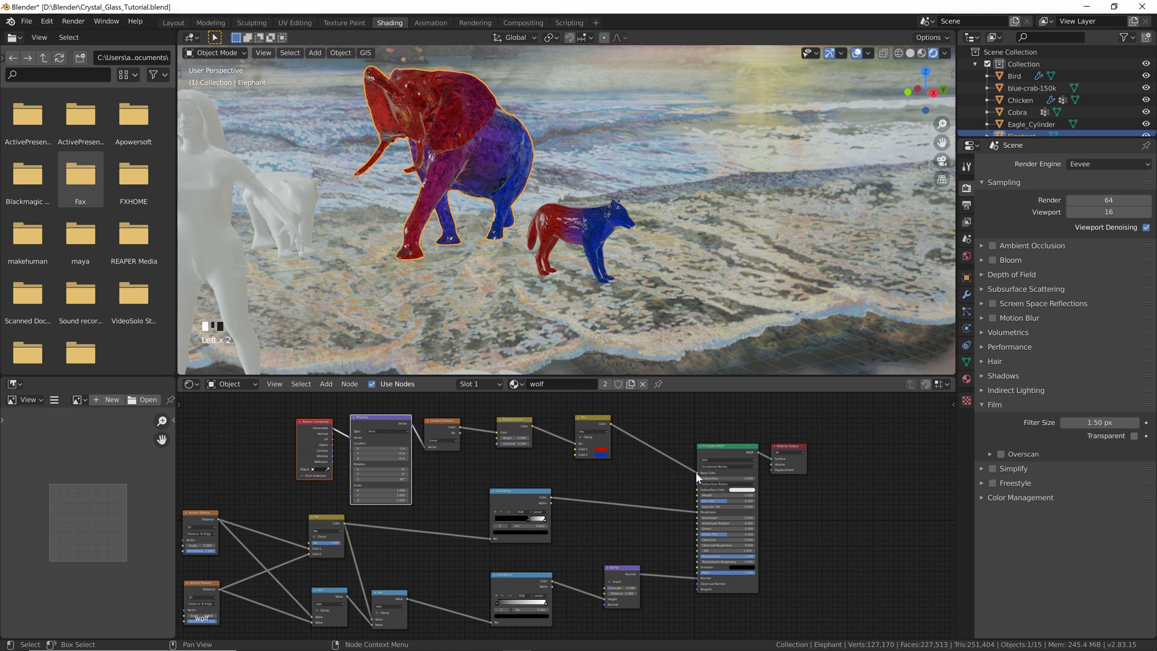
drag(697, 473, 669, 431)
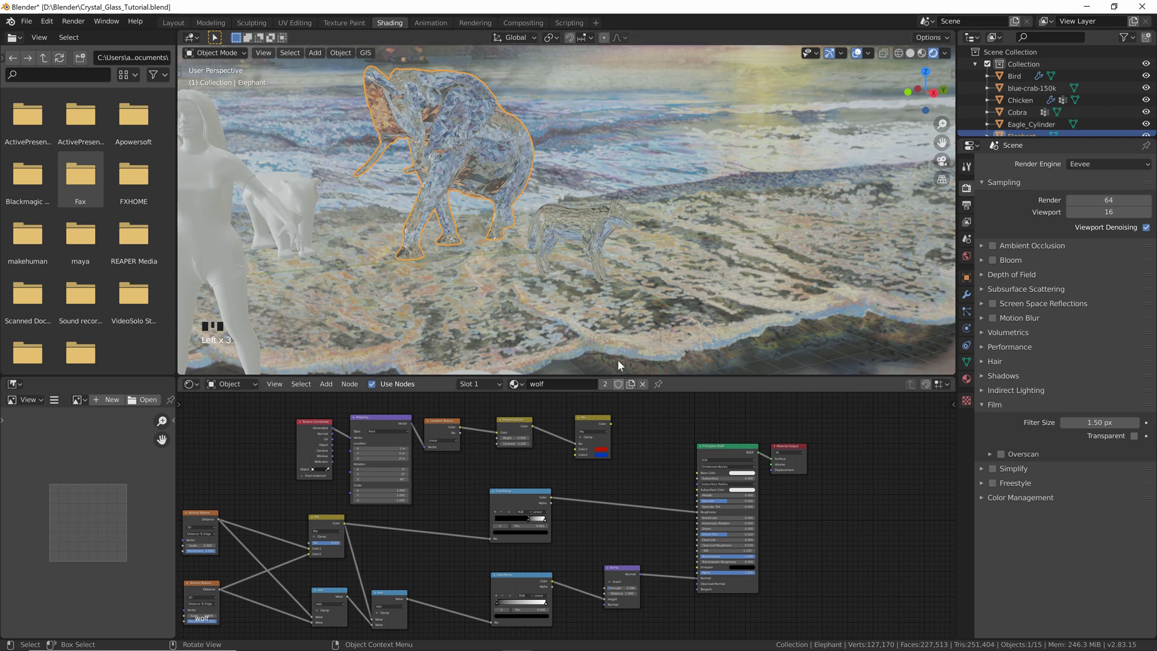
key(ctrl+z)
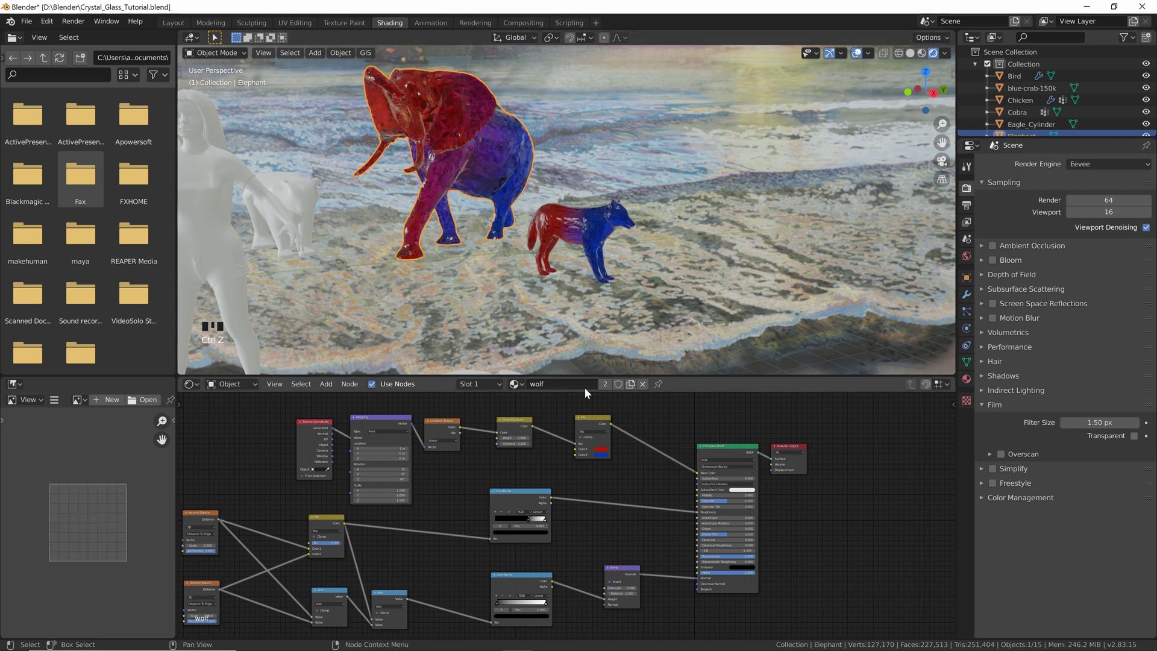
- Make a single-user copy named 'elephant' and unplug the colour Mix from its Base Color
click(630, 385)
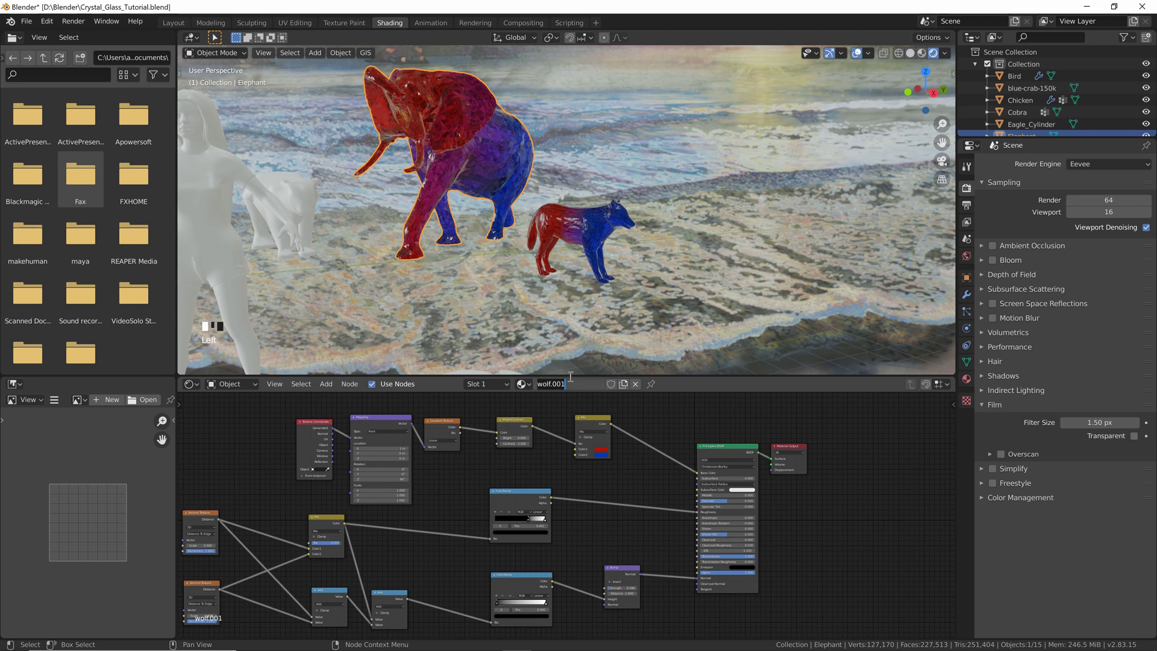
click(570, 380)
text(elephant)
key(Return)
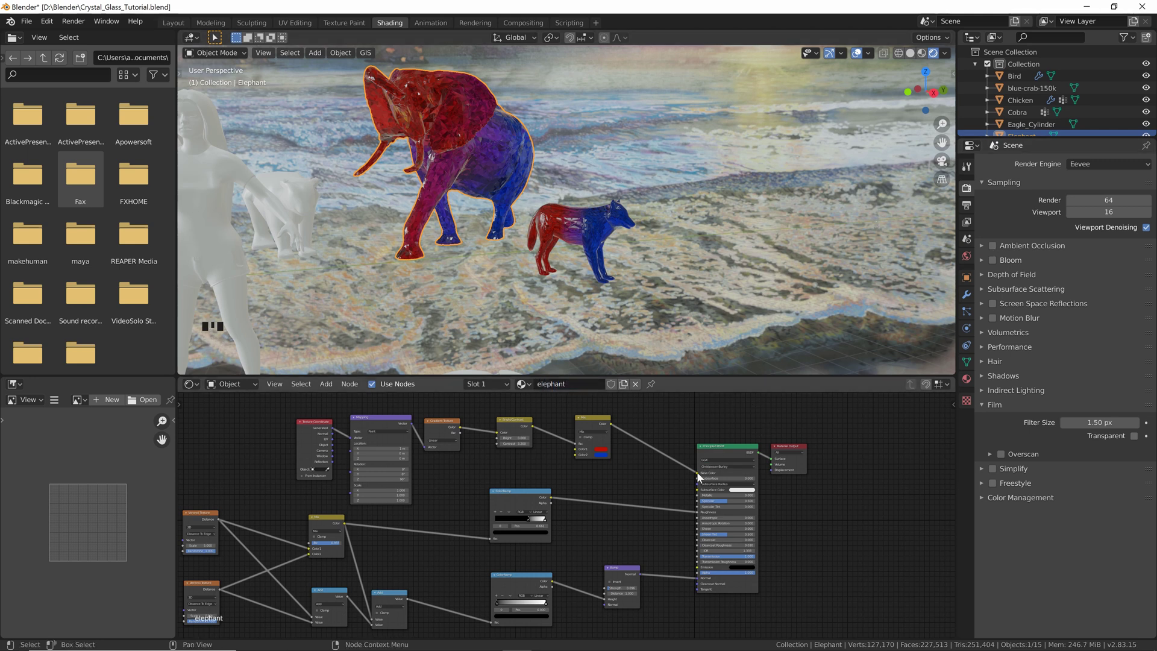
drag(697, 473, 632, 443)
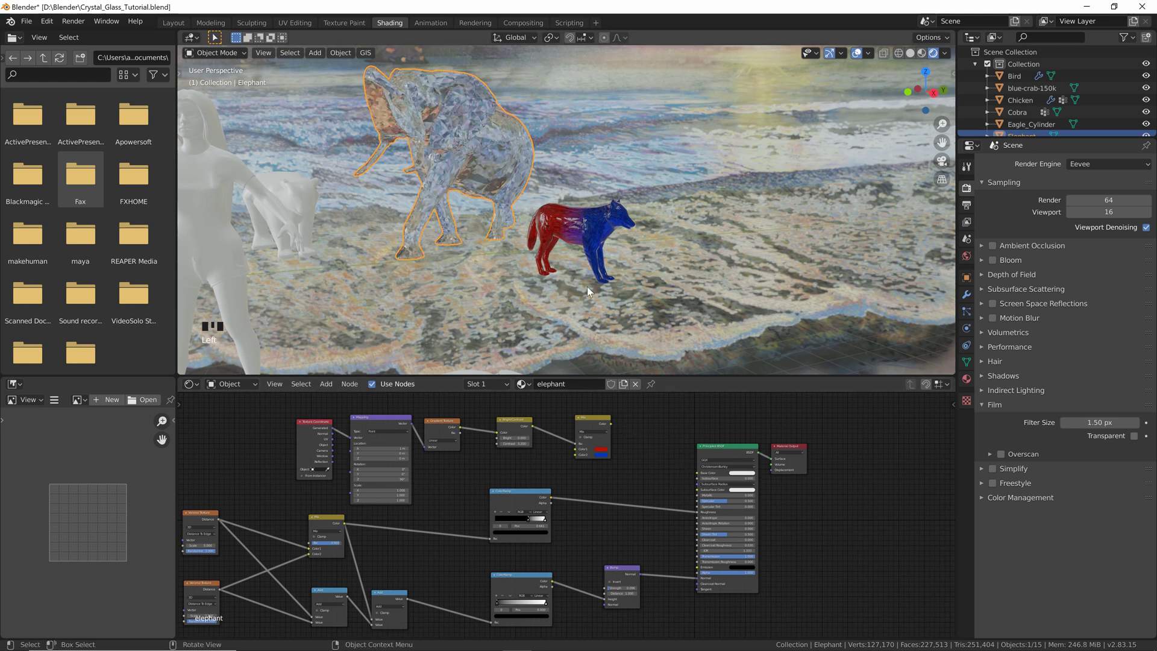
middle_drag(587, 287, 540, 255)
- Add a plane and scale it by 30
key(shift+a)
mouse_move(540, 255)
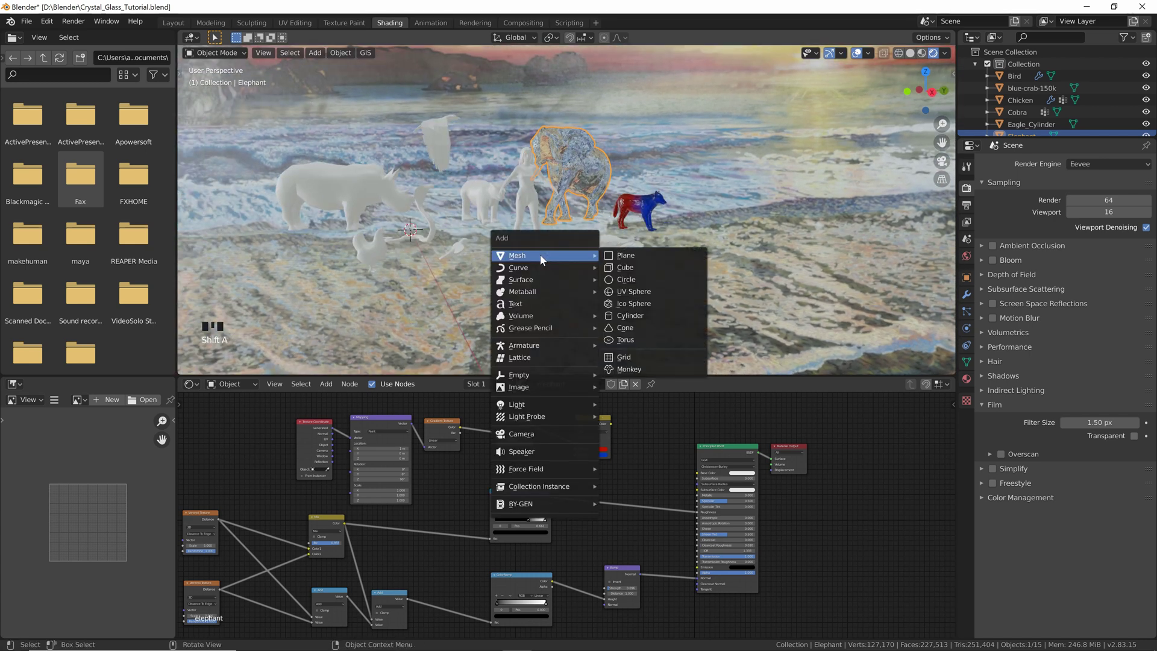
click(621, 256)
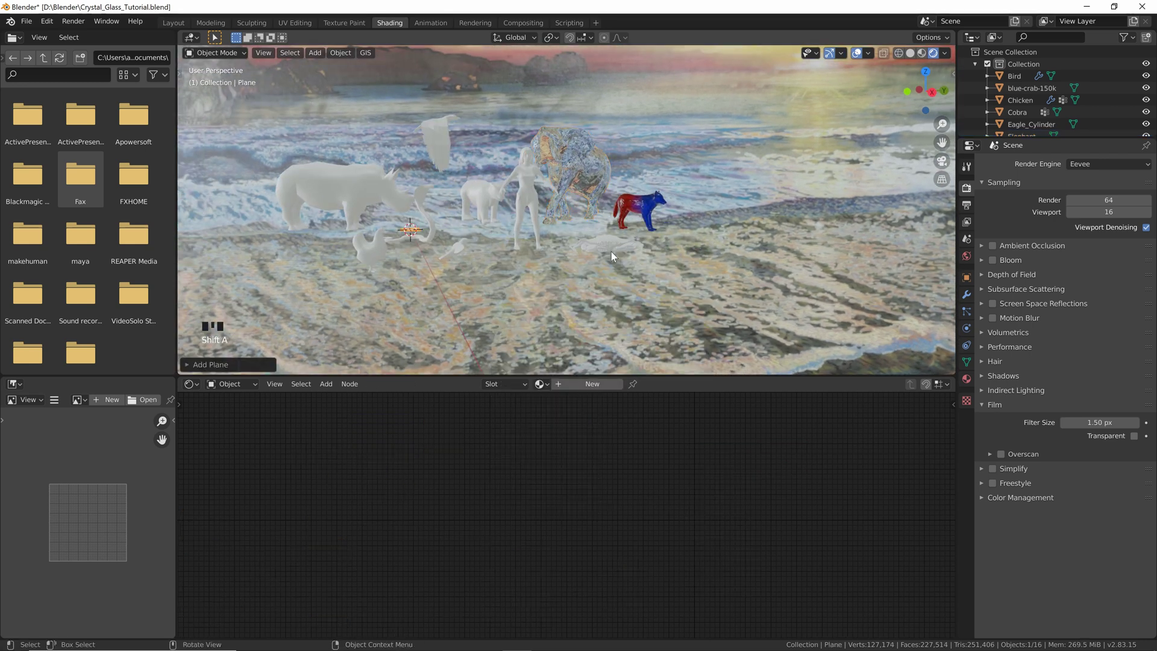
text(s30)
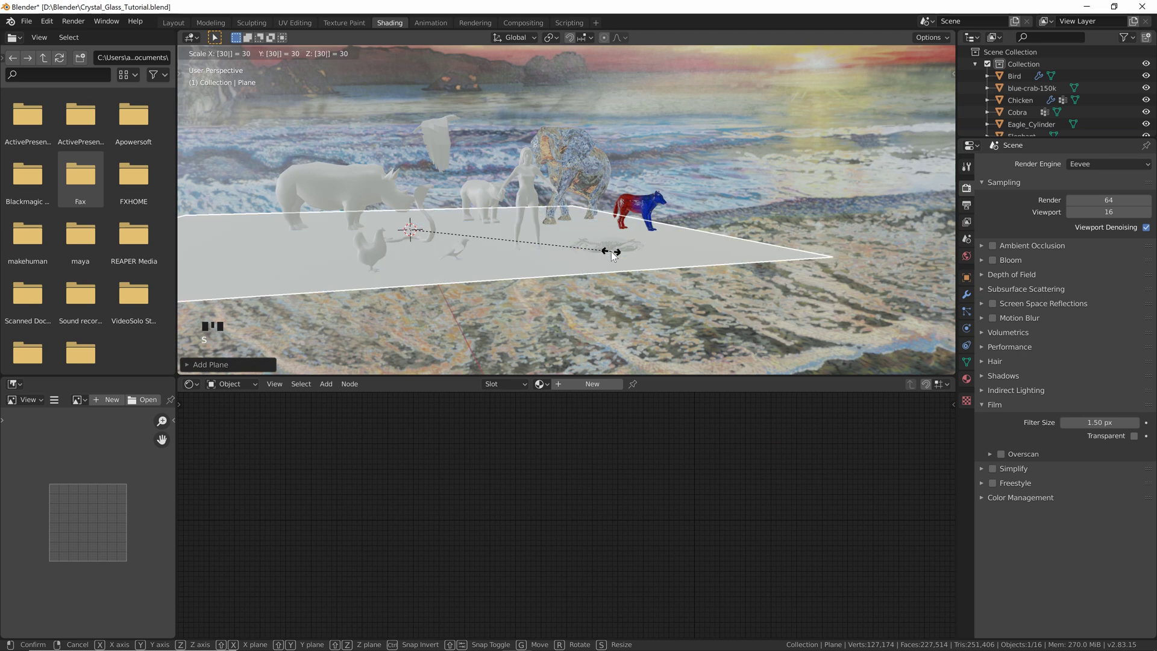
key(Return)
scroll(611, 251, down, 2)
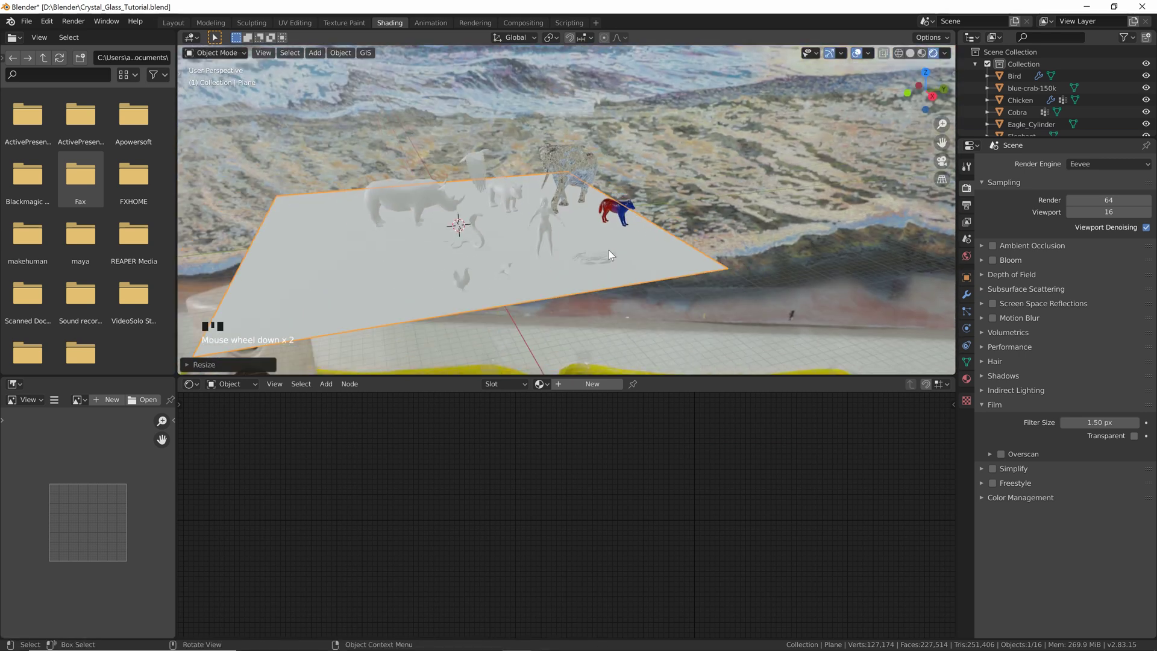
- Move the plane horizontally beneath the animals and switch it into Edit Mode
key(g)
key(shift+z)
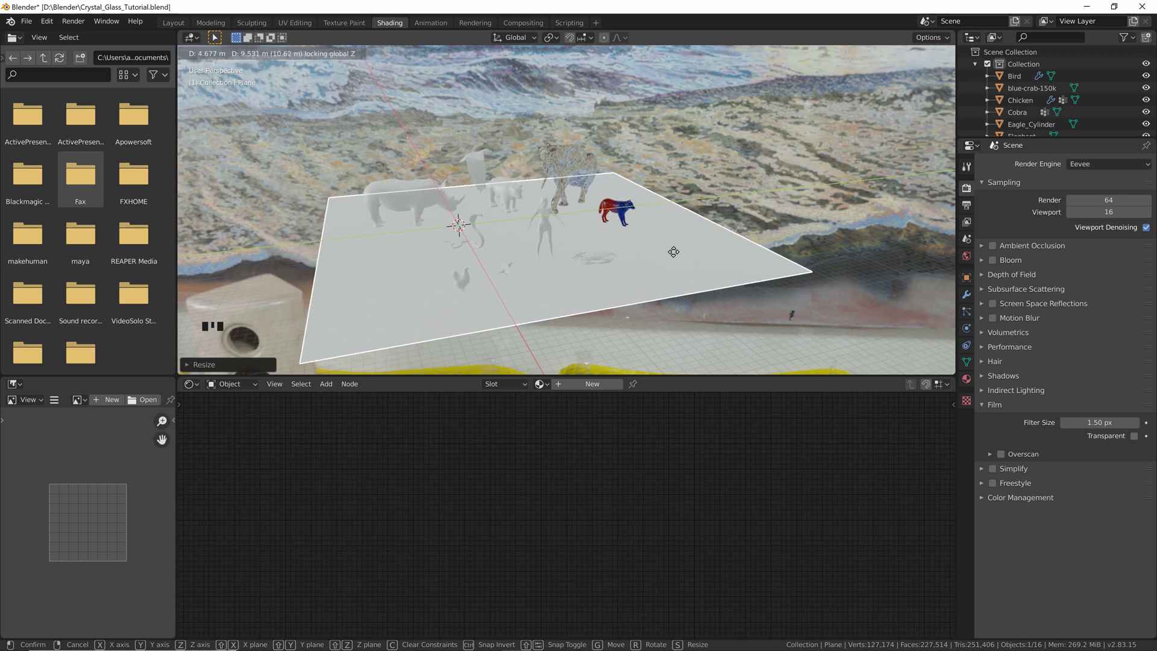
scroll(669, 248, down, 3)
click(668, 262)
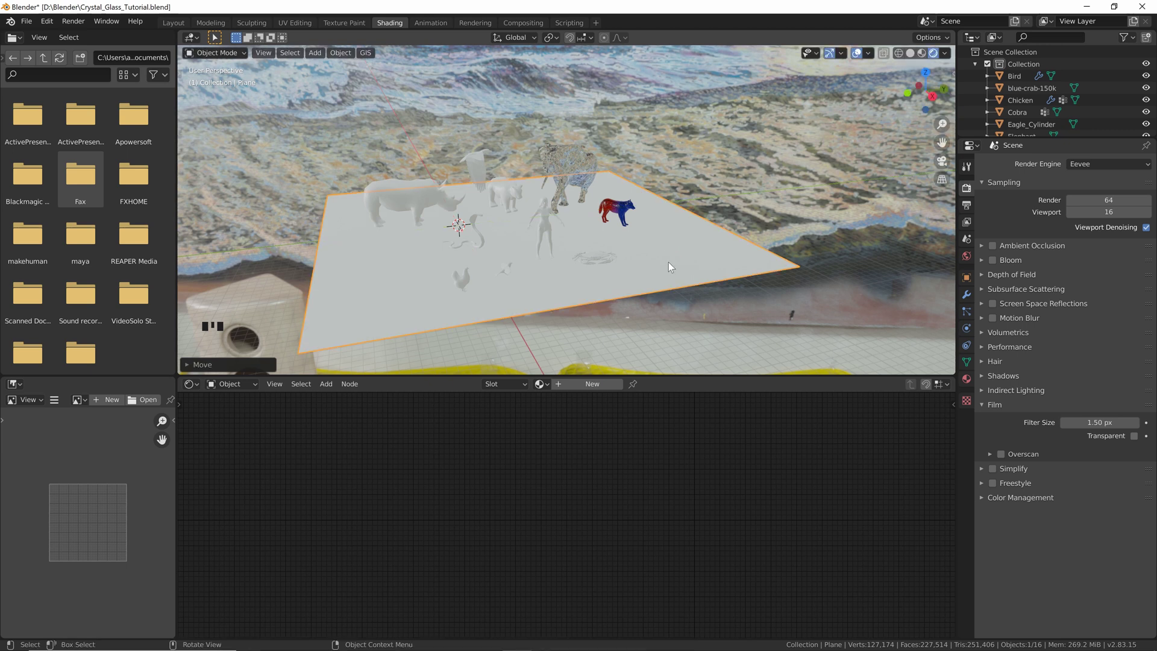
key(Tab)
middle_drag(666, 265, 658, 259)
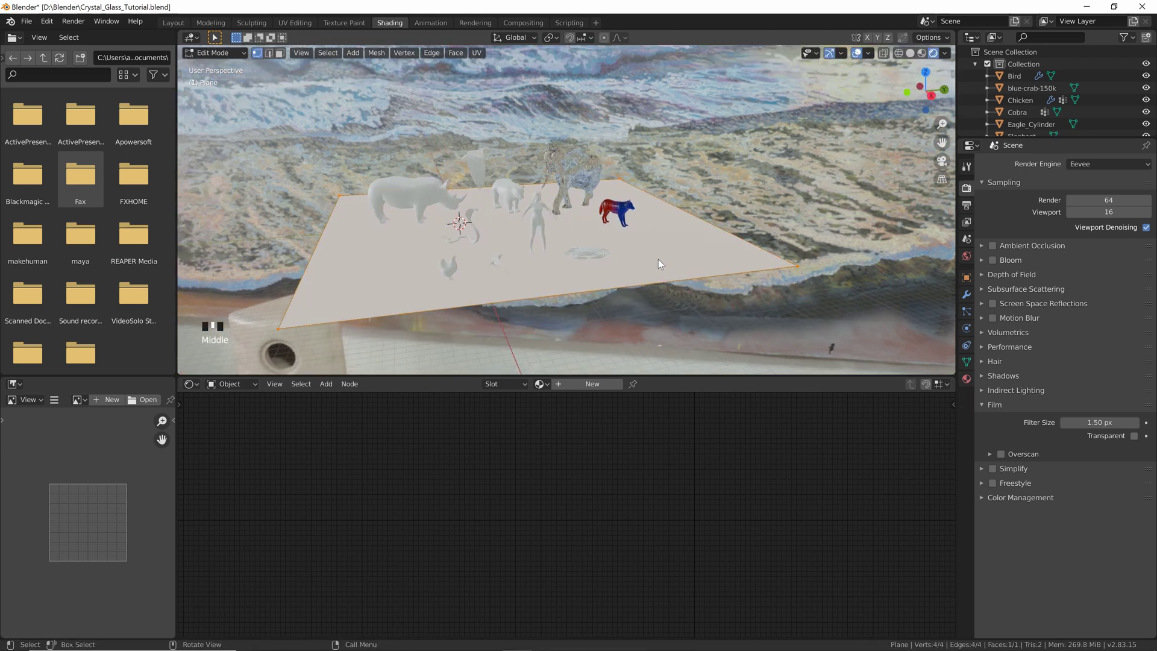
- In edge select mode, extrude the ground plane downward into a thick slab
key(2)
scroll(722, 224, down, 2)
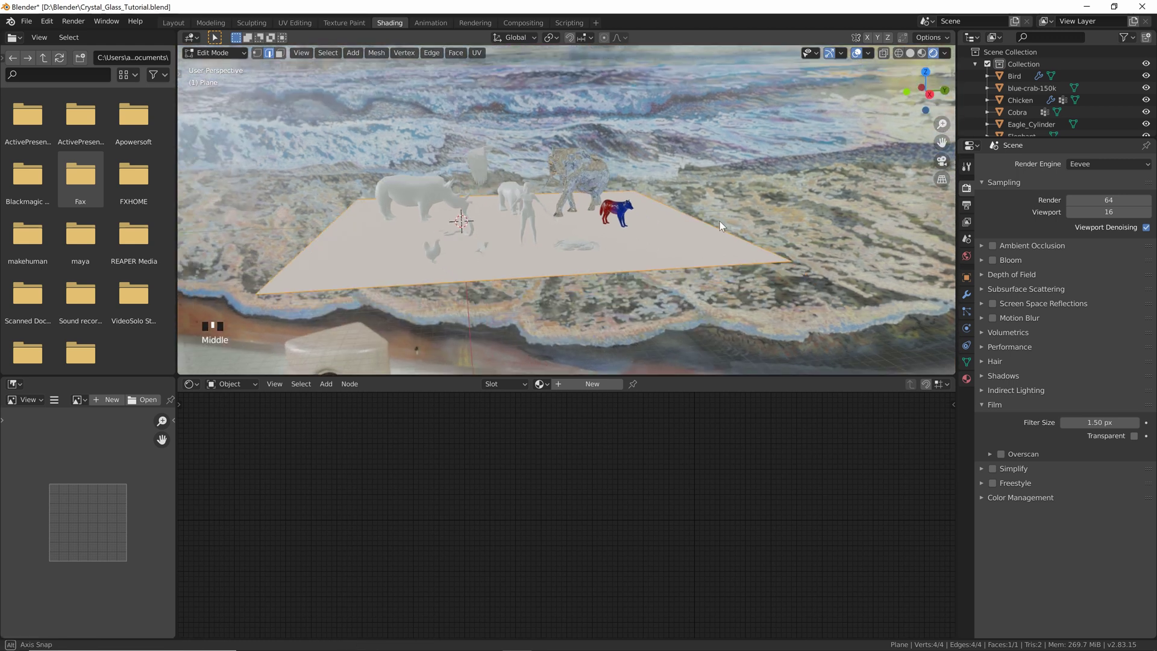
key(e)
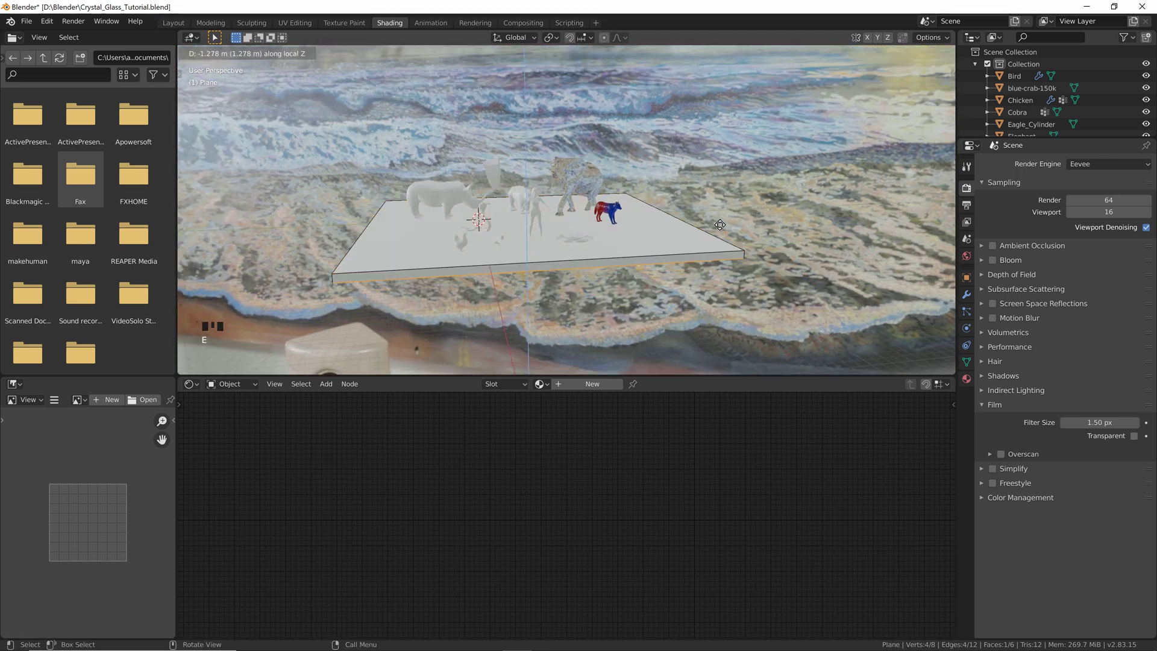
click(719, 224)
- Add loop cuts across the platform, sliding them close to the left and right edges
key(ctrl+r)
click(552, 260)
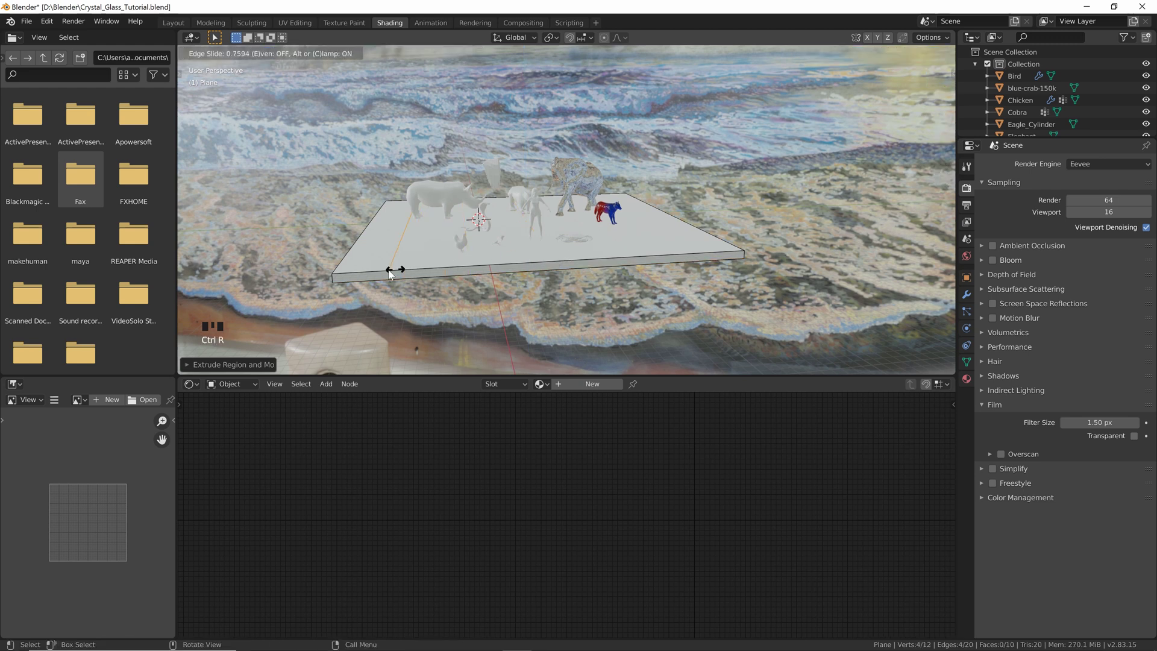
click(353, 271)
key(ctrl+r)
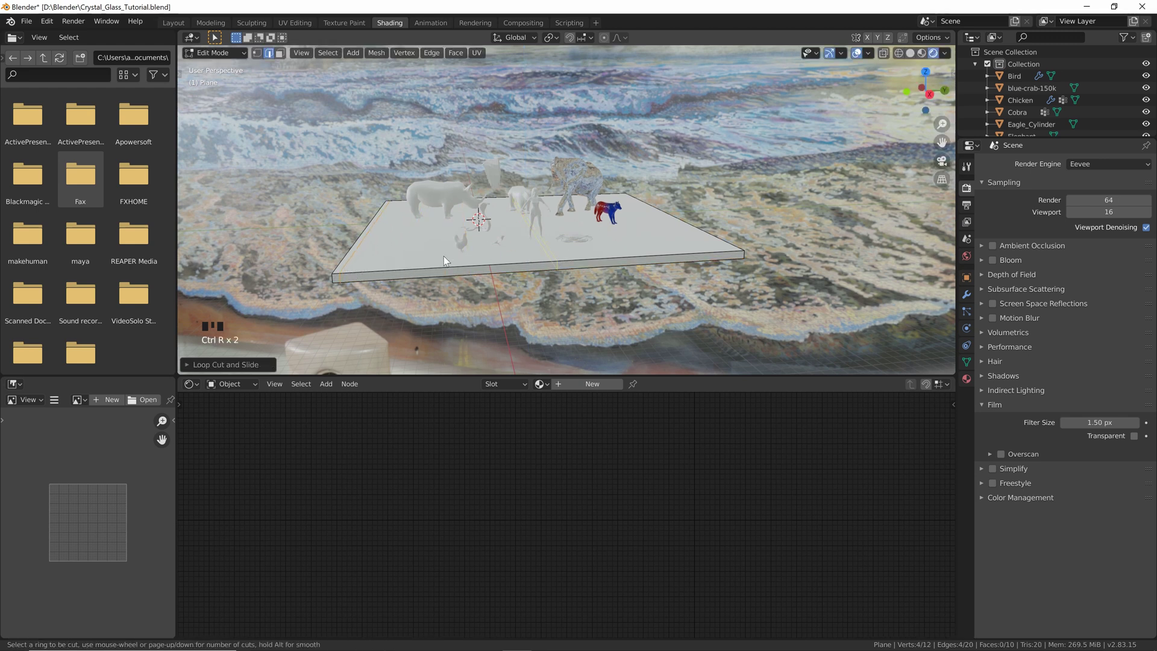
click(518, 254)
click(632, 241)
key(ctrl+r)
click(374, 269)
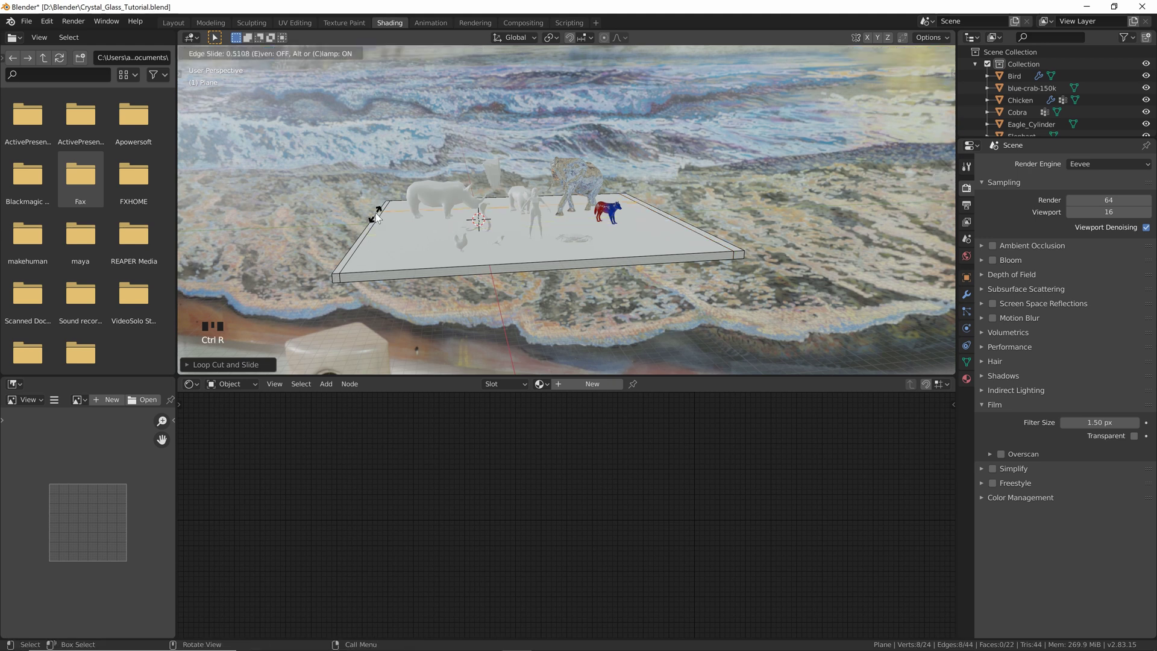
click(381, 205)
- Add more loop cuts near the front edge, then return to Object Mode
key(ctrl+r)
click(369, 253)
click(342, 277)
key(ctrl+r)
double_click(343, 277)
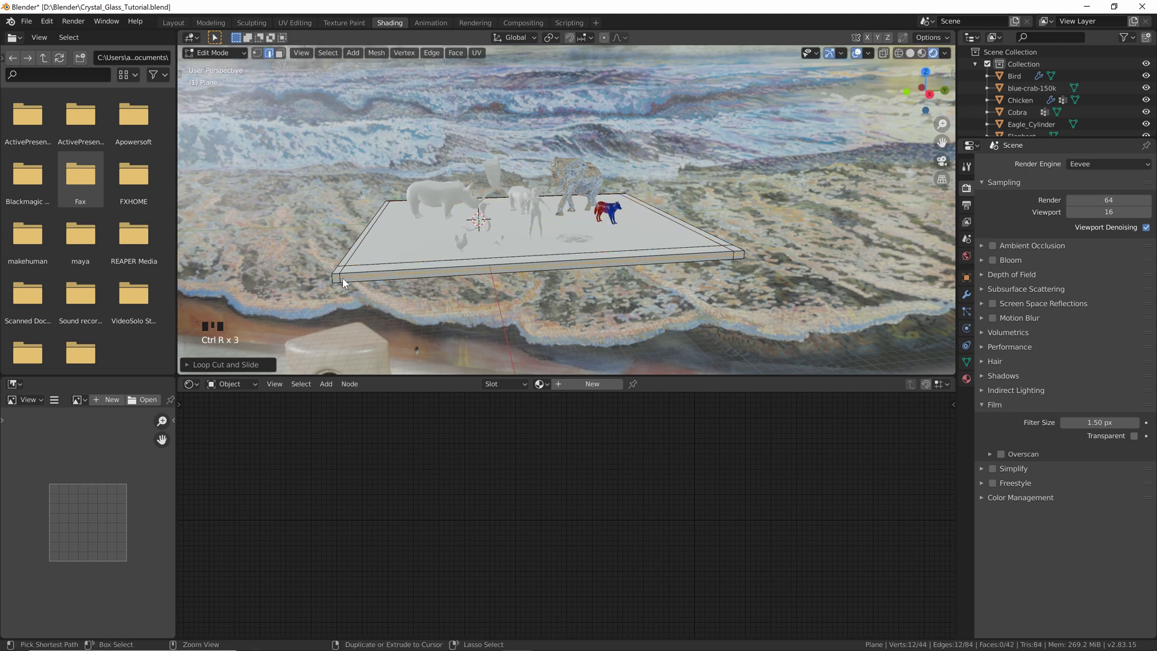
key(ctrl+r)
double_click(340, 278)
key(Tab)
scroll(571, 271, up, 2)
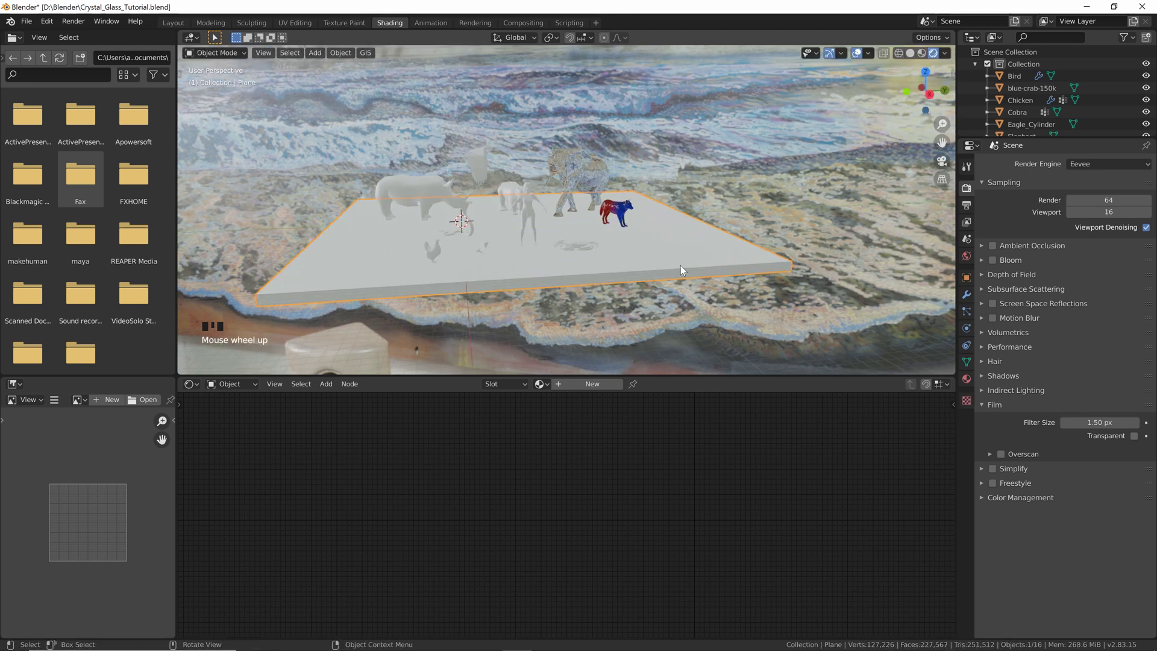
- Add a Subdivision Surface modifier to the platform with viewport and render levels at 3
click(966, 294)
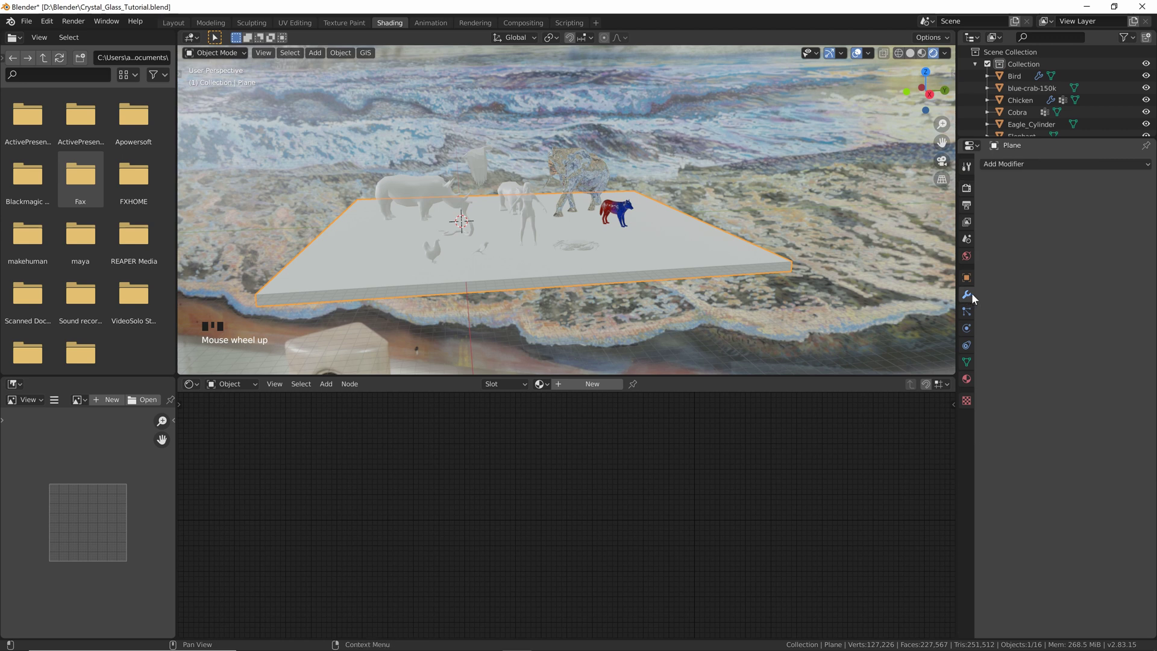
click(1028, 164)
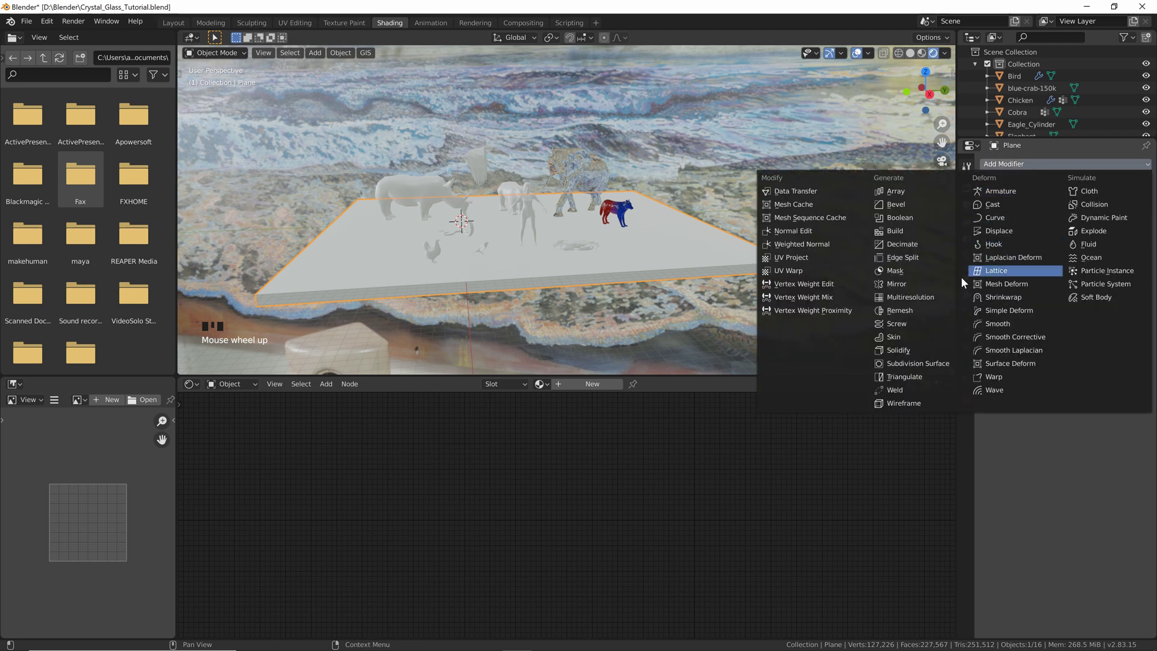
click(940, 363)
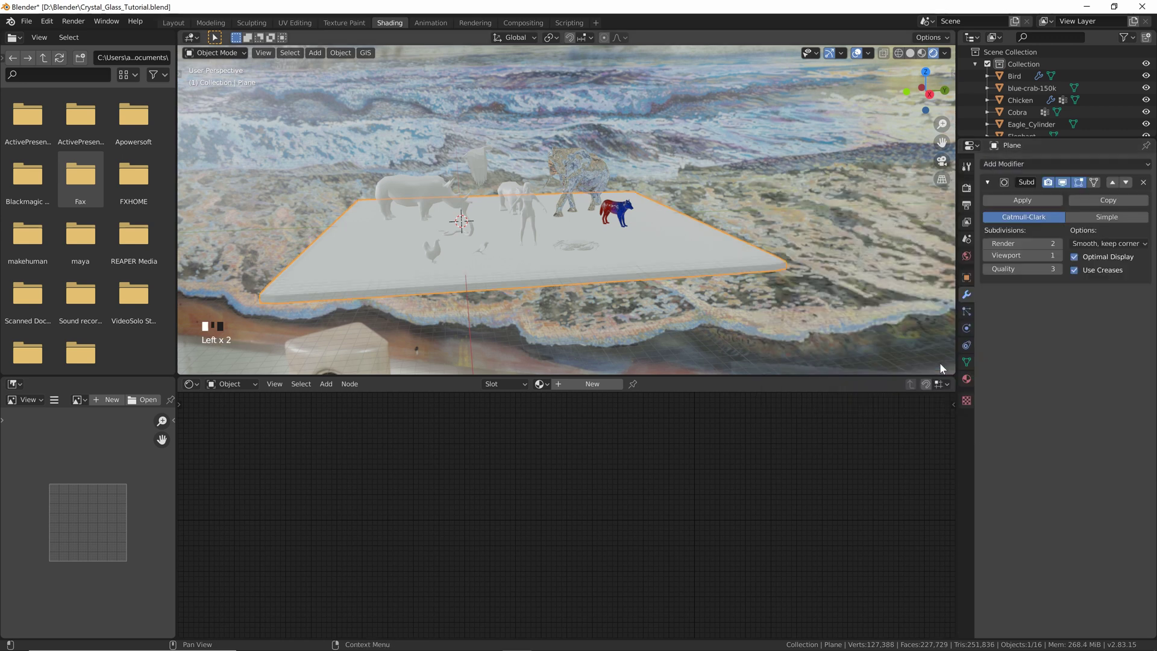
click(1058, 256)
click(1058, 255)
click(1058, 243)
- Shade the platform smooth, then undo the smoothing and subdivision changes
right_click(701, 248)
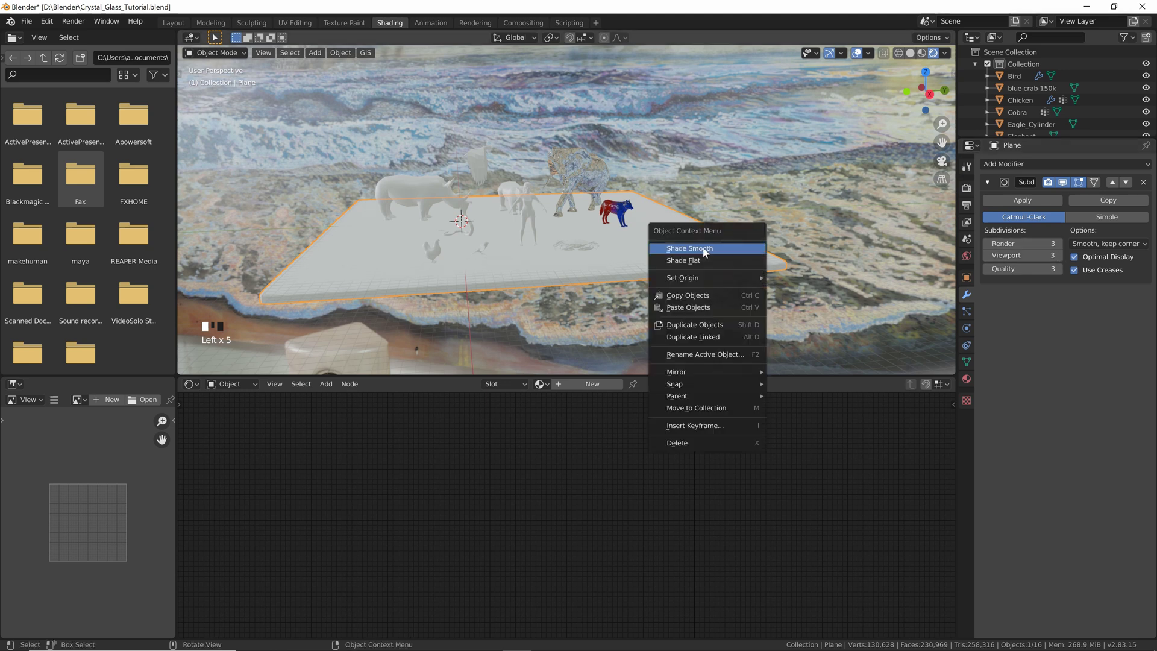
right_drag(703, 248, 704, 248)
key(ctrl+z)
key(ctrl+z)
key(ctrl+z)
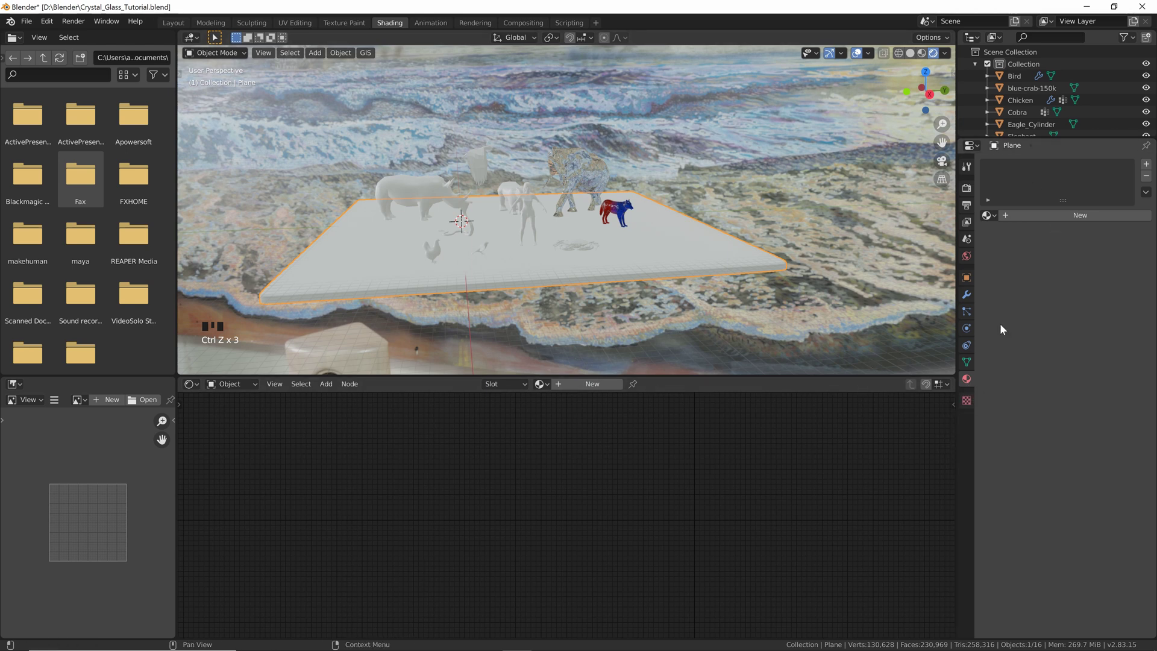
- Create a new platform material with Metallic 1 and Roughness 0.144
click(1035, 215)
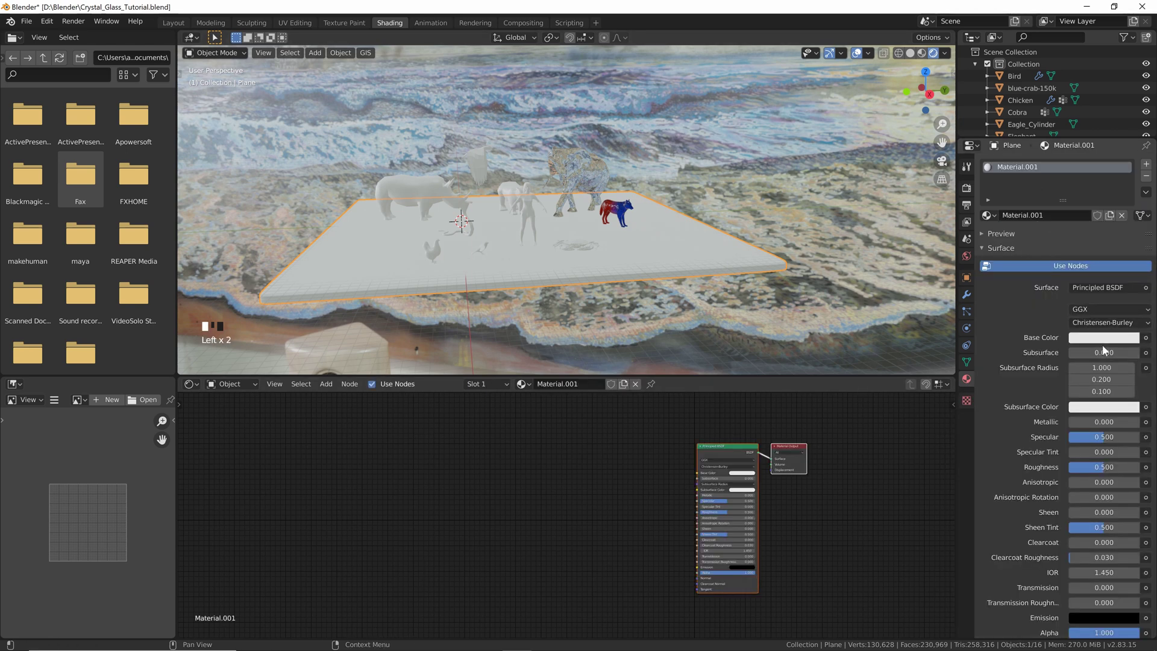
drag(1075, 422, 1139, 422)
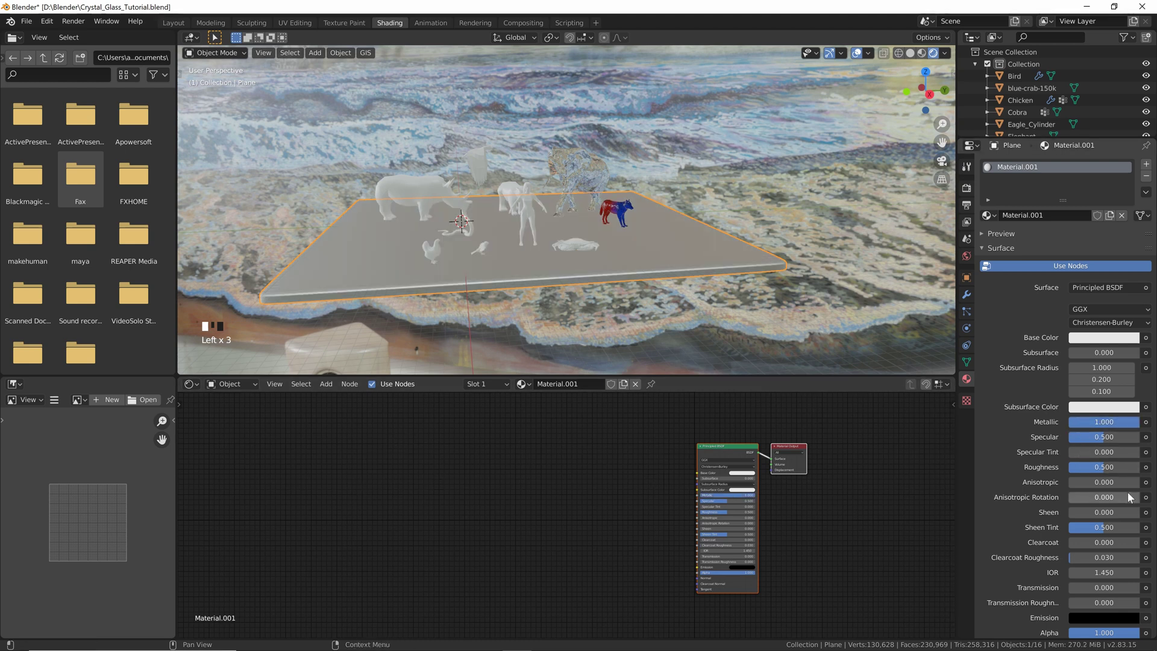
drag(1101, 467, 1070, 466)
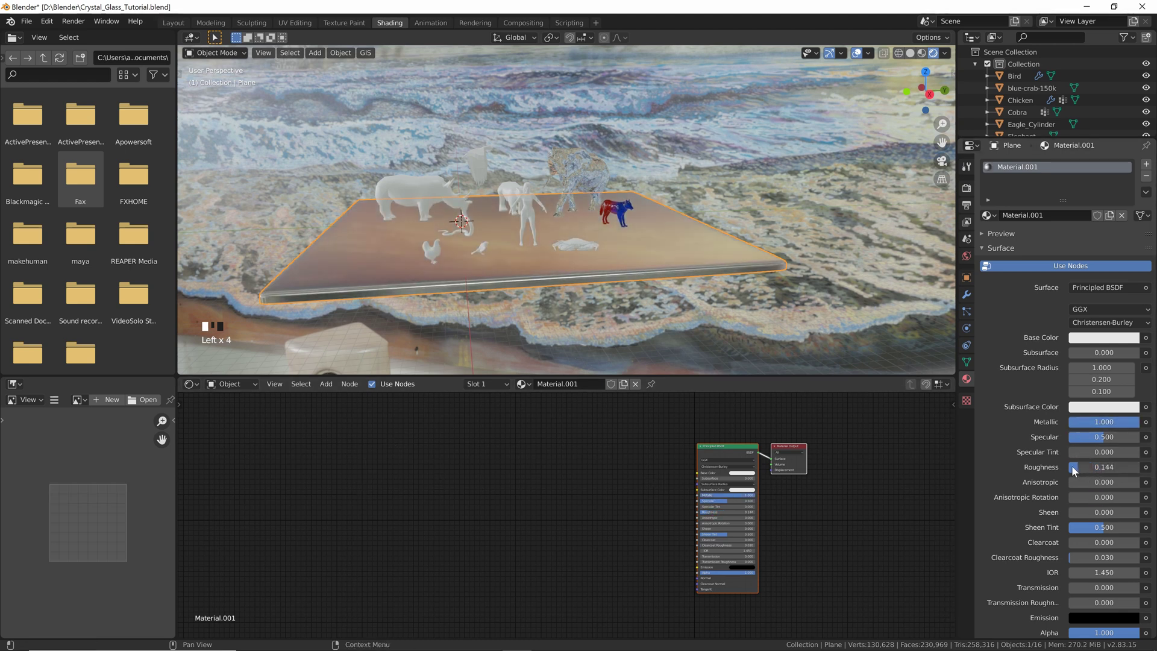
click(966, 187)
- Switch the render engine to Cycles
click(1107, 163)
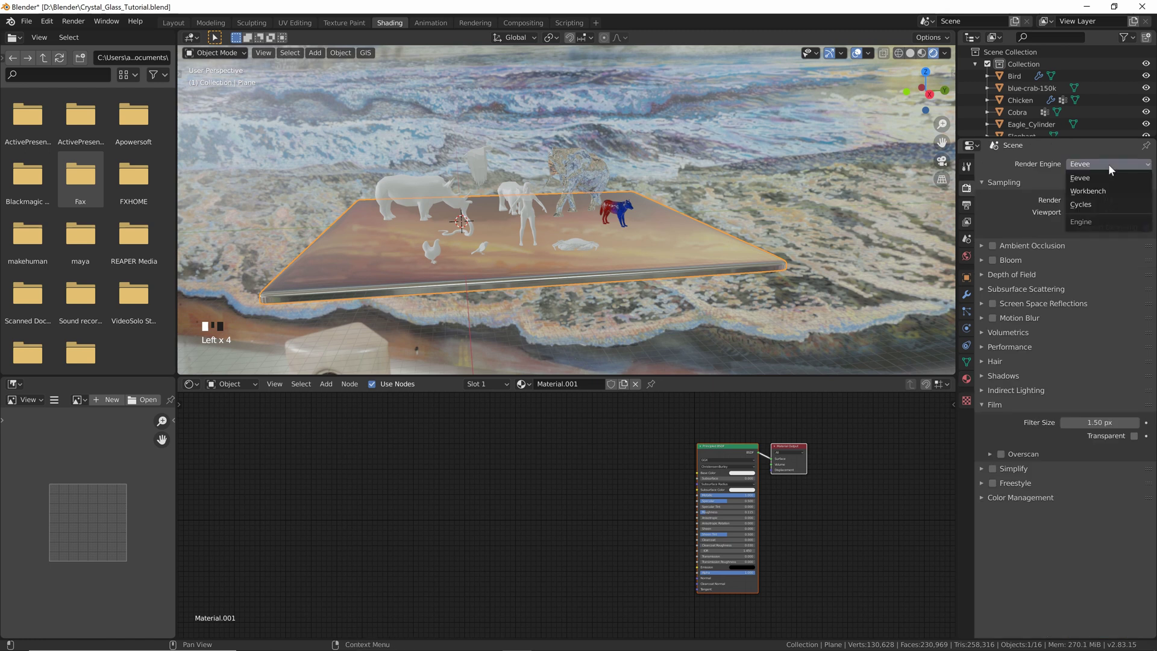
click(1080, 204)
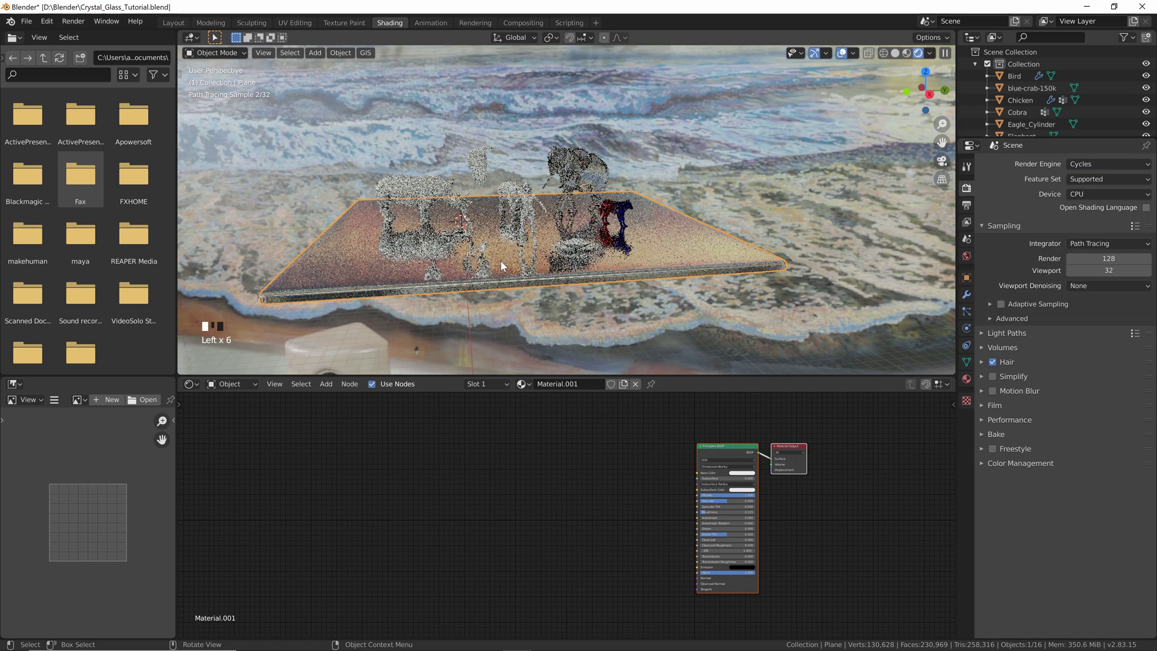
shift+middle_drag(500, 261, 554, 251)
scroll(548, 252, down, 3)
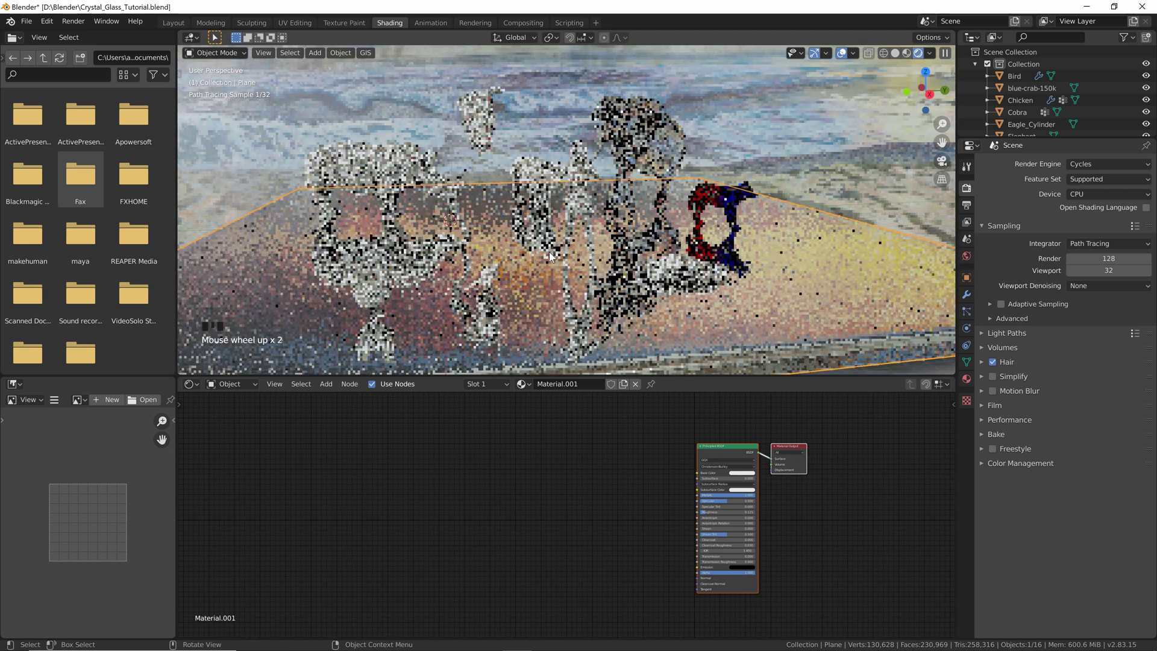